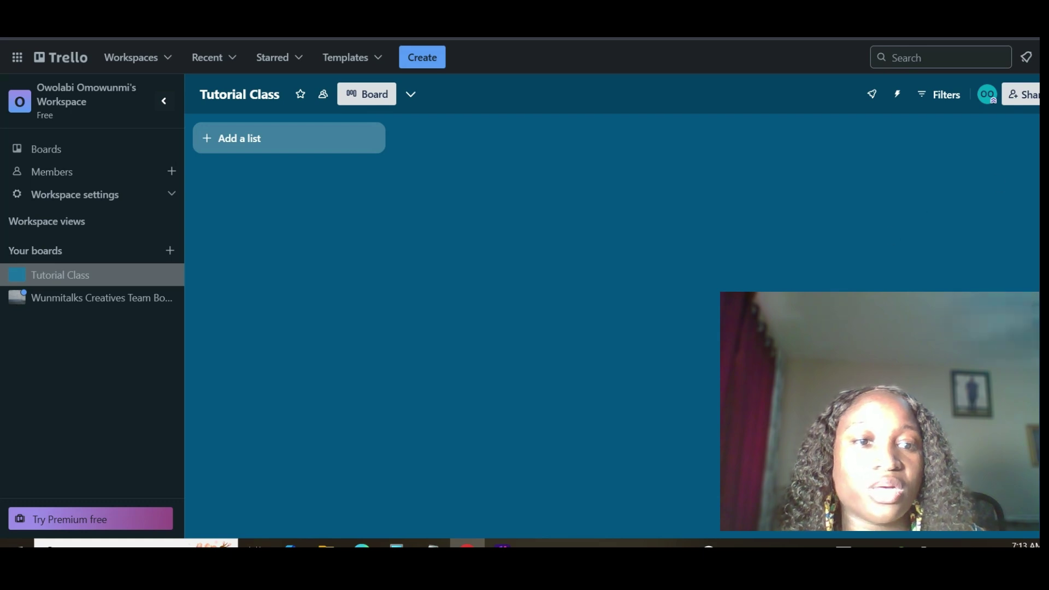
View the board's sharing options and the suggested people to invite, then close them without sharing
{"action": "left_click", "coordinate": [1020, 96]}
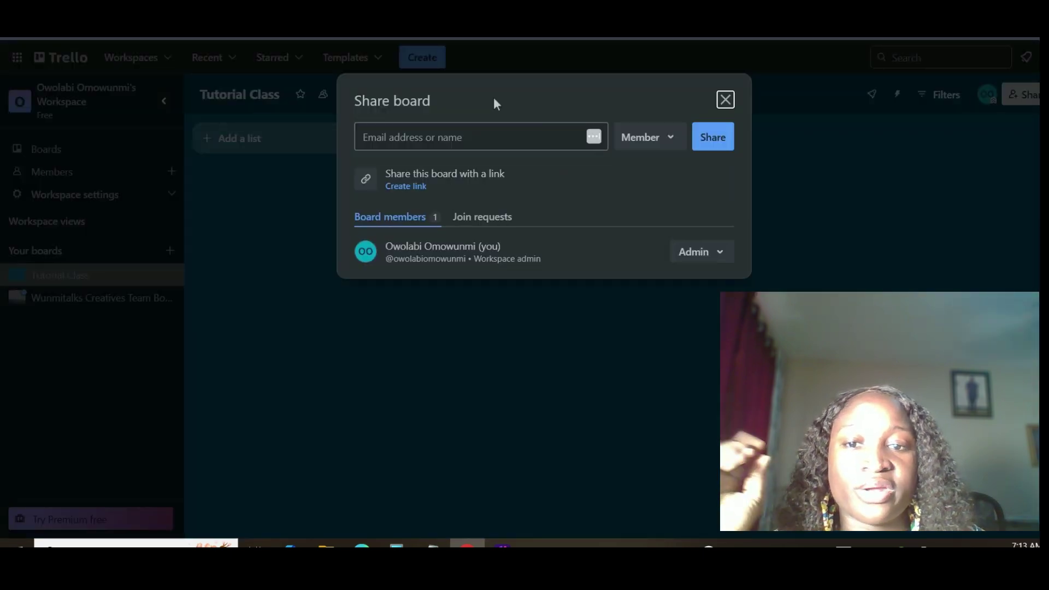
{"action": "left_click", "coordinate": [437, 143]}
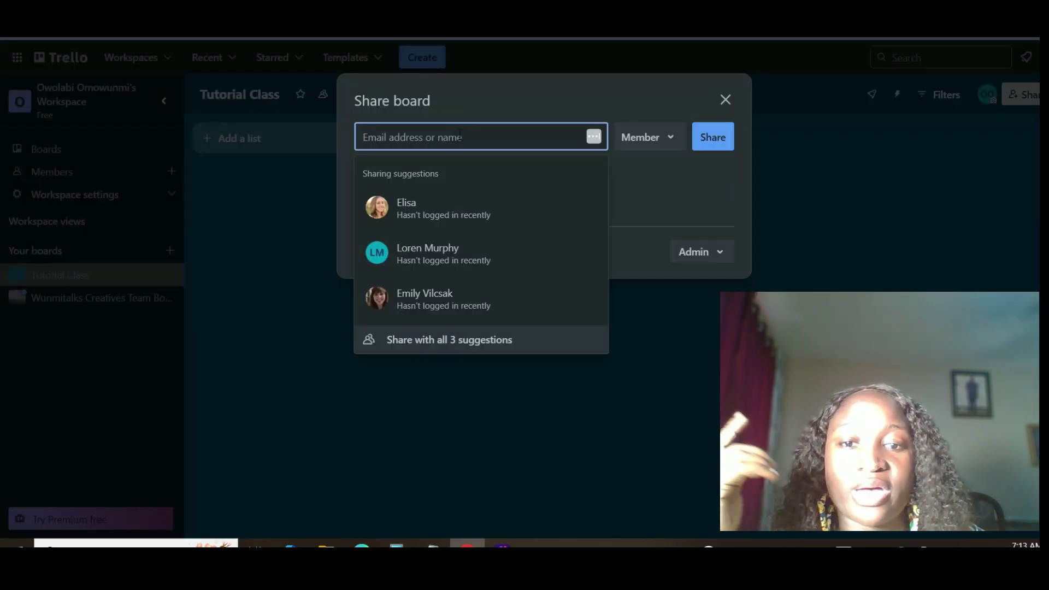
{"action": "left_click", "coordinate": [584, 87]}
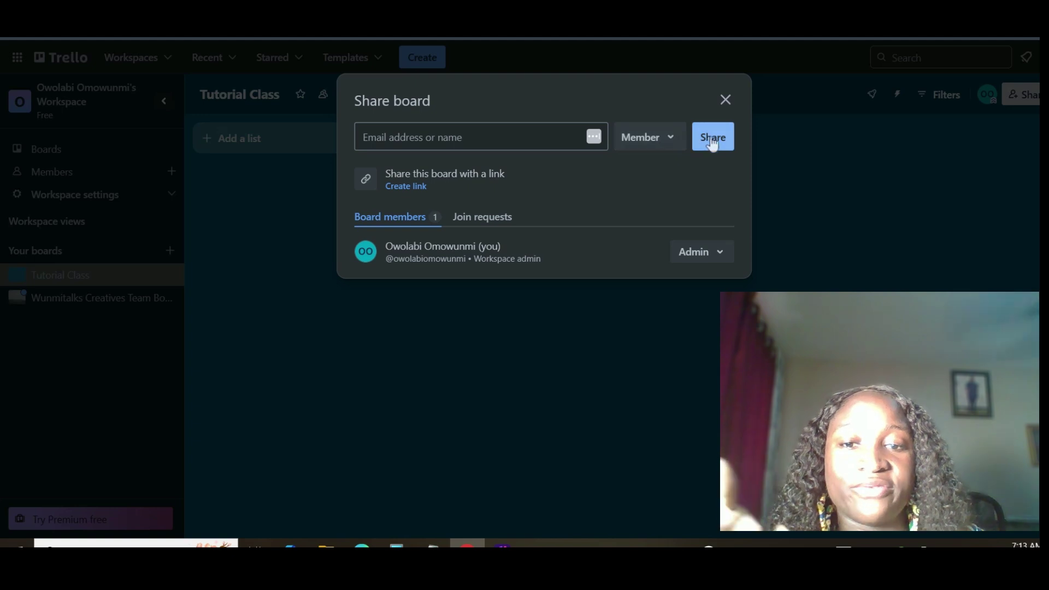
{"action": "left_click", "coordinate": [724, 100]}
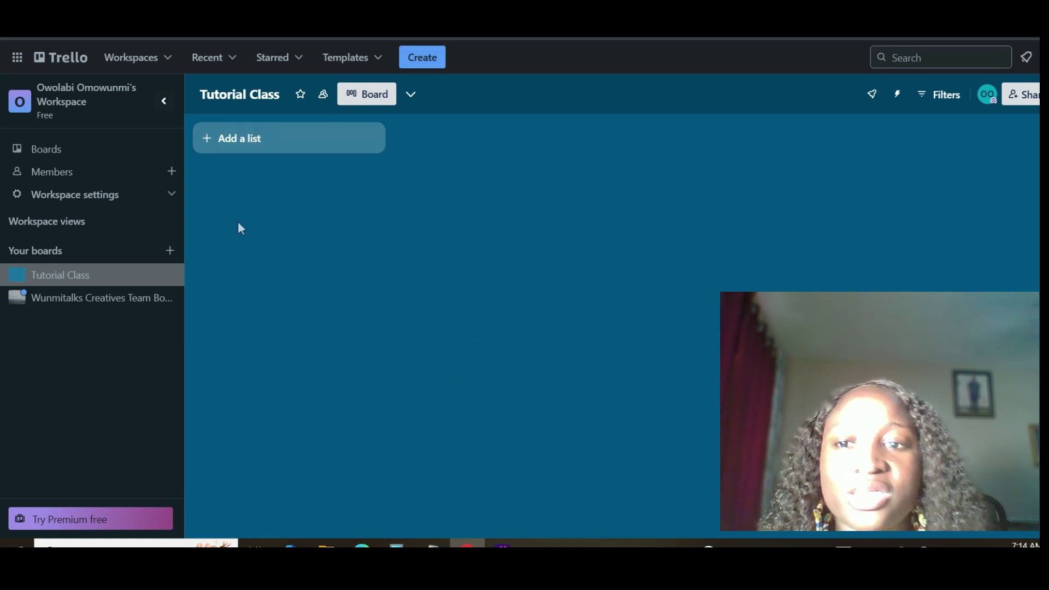
Create two lists on the board, each titled with a team member's first name in possessive form followed by "Tasks"
{"action": "left_click", "coordinate": [262, 138]}
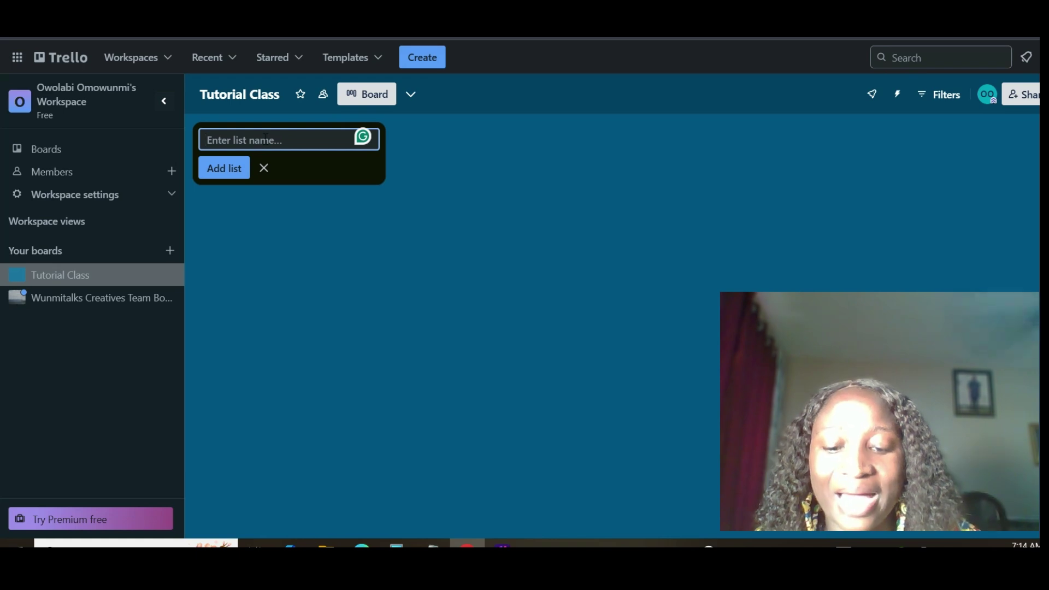
{"action": "type", "text": "John's Tasks"}
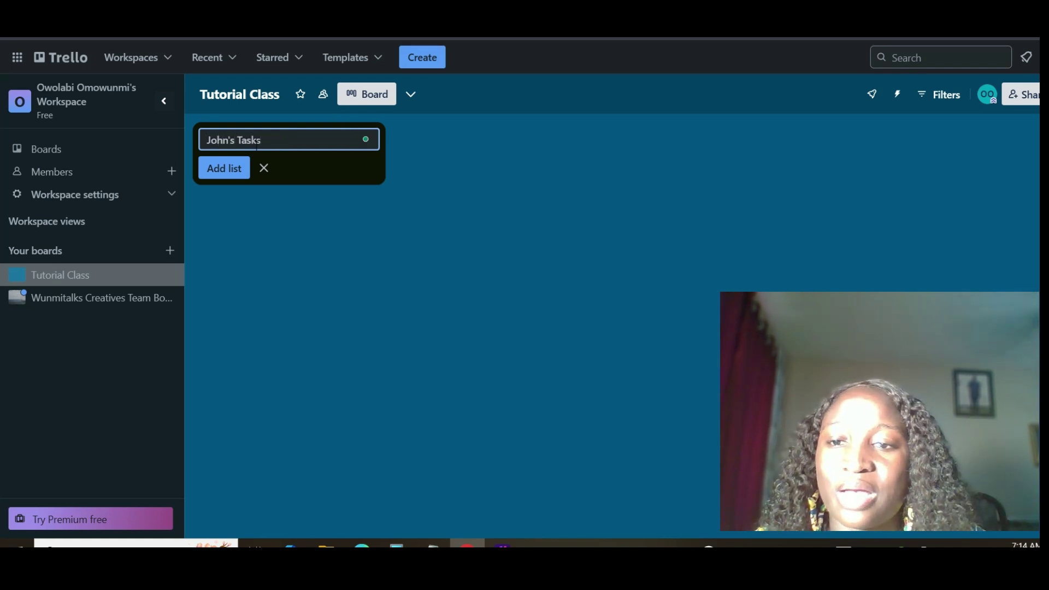
{"action": "left_click", "coordinate": [228, 170]}
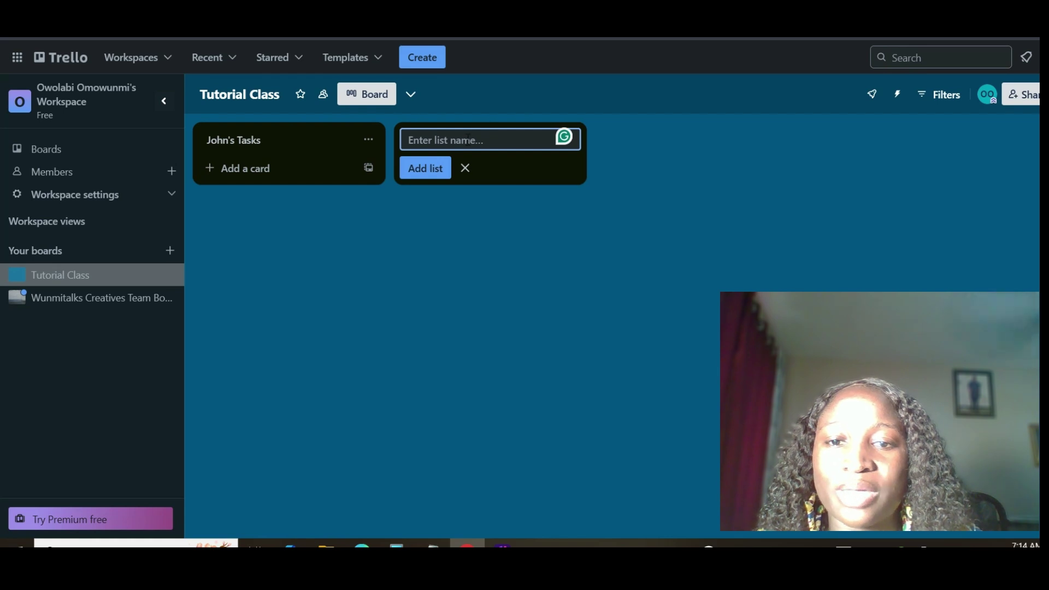
{"action": "type", "text": "Mariam's"}
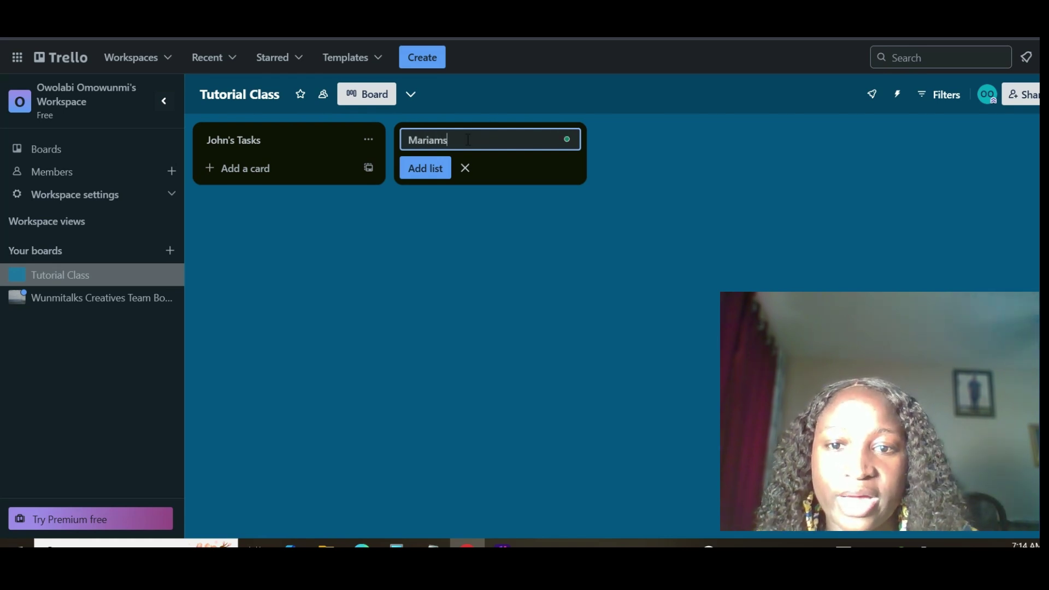
{"action": "type", "text": " Tasks"}
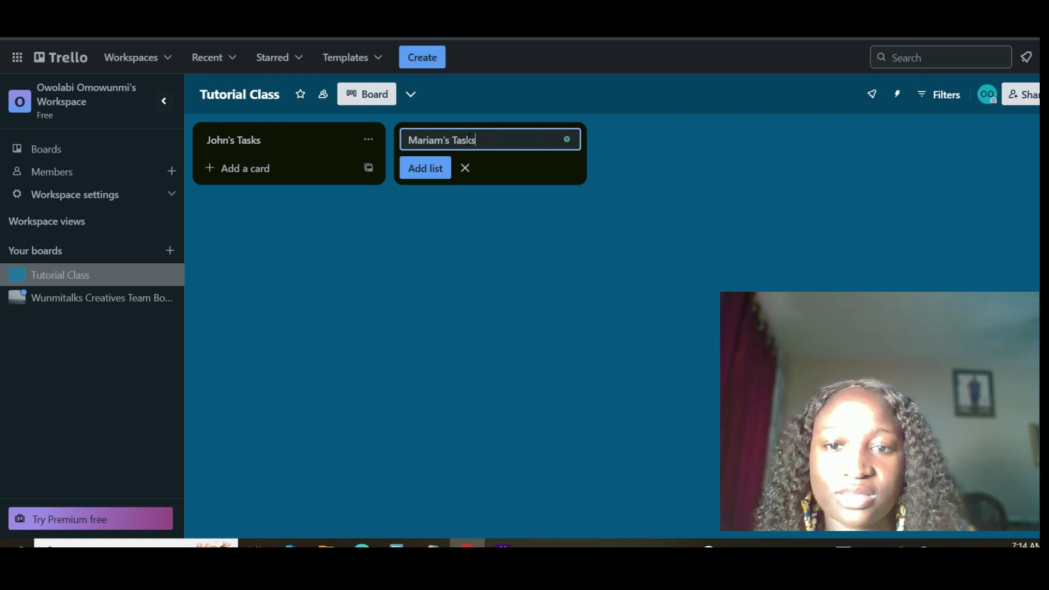
{"action": "left_click", "coordinate": [427, 168]}
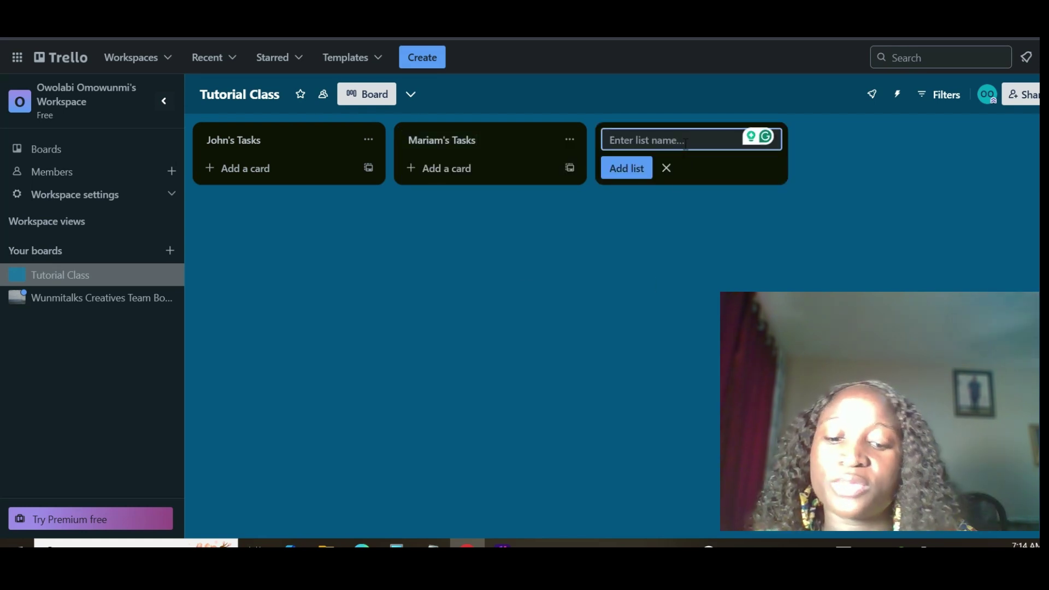
Add two more lists titled "Ready for Review" and "Project Completed", and finish list creation
{"action": "type", "text": "Ready for Reviwe"}
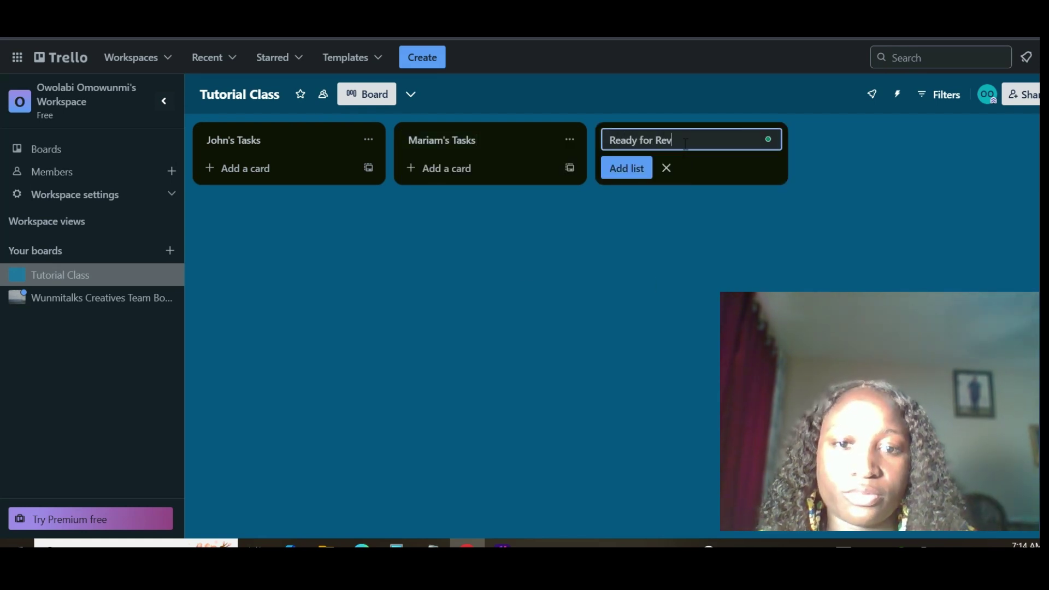
{"action": "key", "text": "BackSpace"}
{"action": "key", "text": "BackSpace"}
{"action": "key", "text": "BackSpace"}
{"action": "type", "text": "iew"}
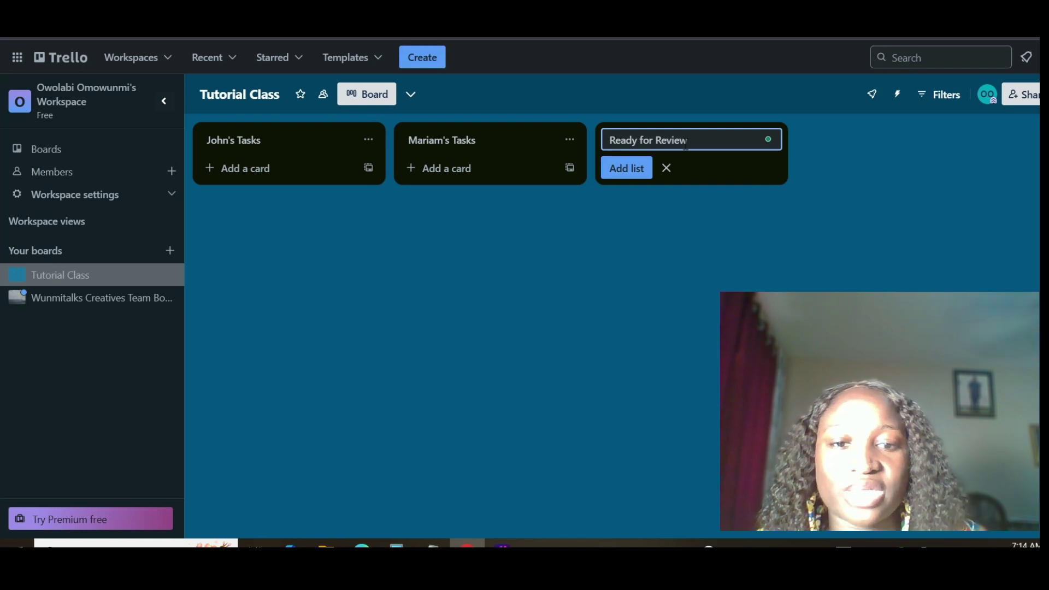
{"action": "left_click", "coordinate": [627, 168]}
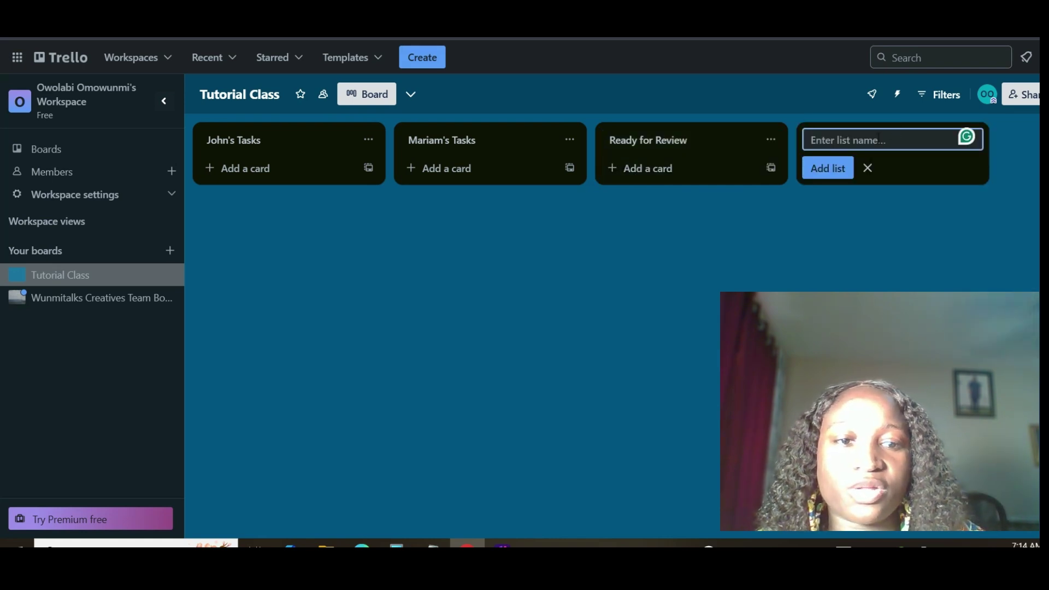
{"action": "type", "text": "Project "}
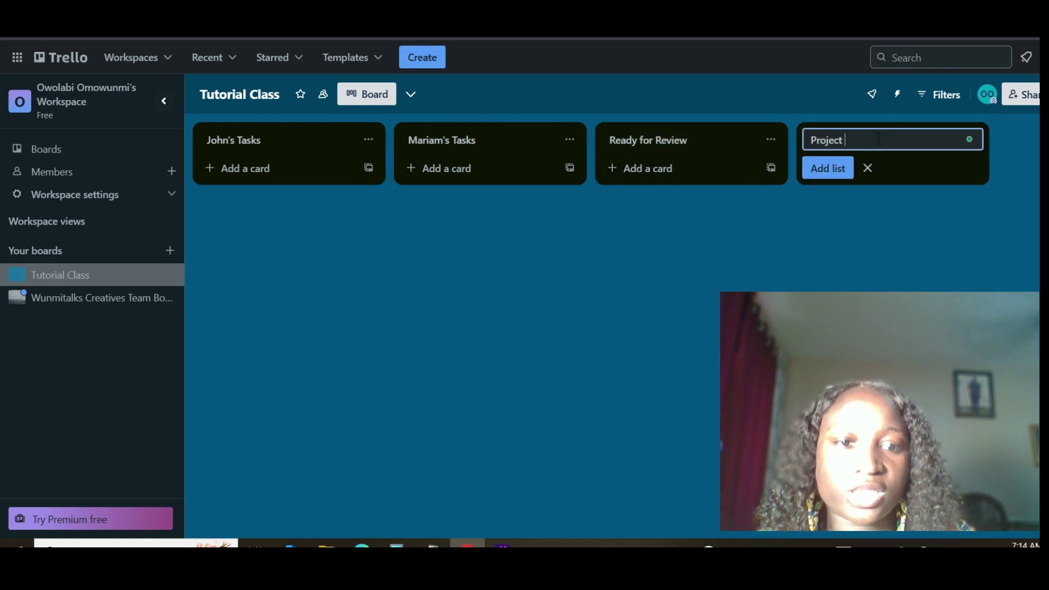
{"action": "type", "text": "Completed"}
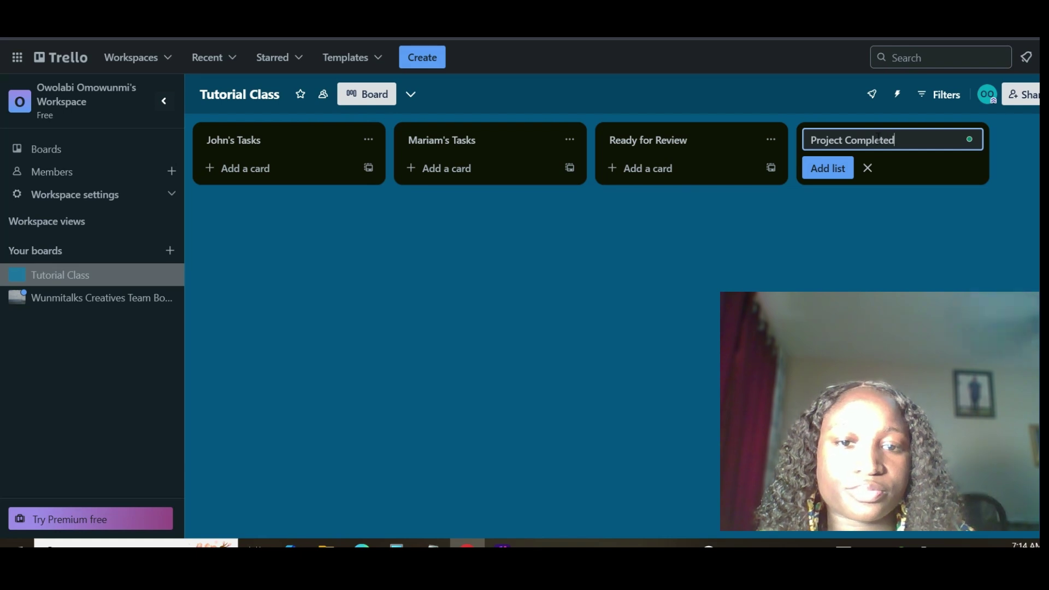
{"action": "left_click", "coordinate": [827, 169]}
{"action": "left_click", "coordinate": [832, 204]}
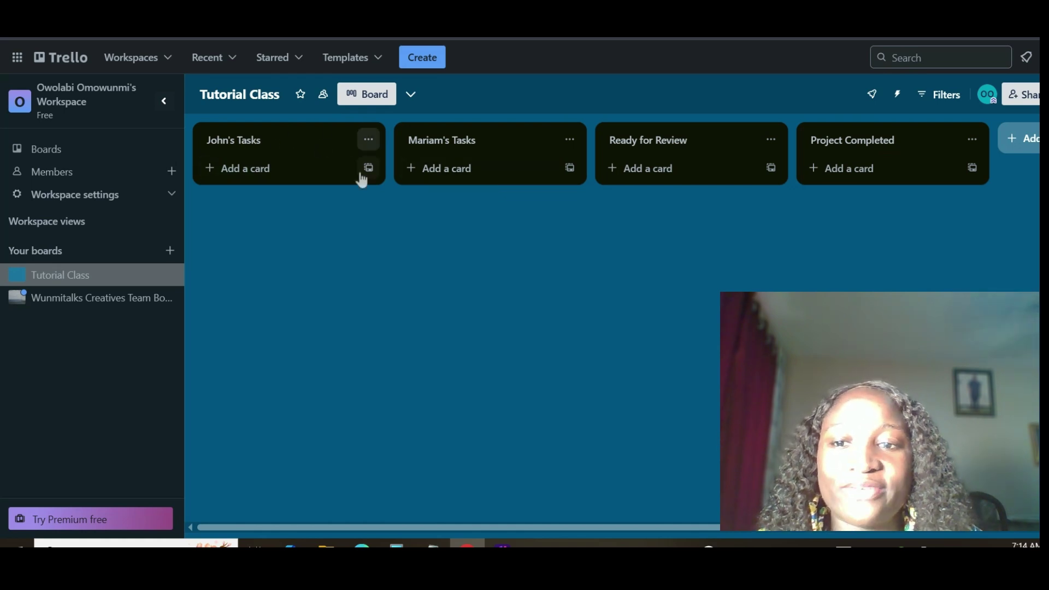
Add a card titled "Coordinate the next events" to the first team member's task list
{"action": "left_click", "coordinate": [262, 168]}
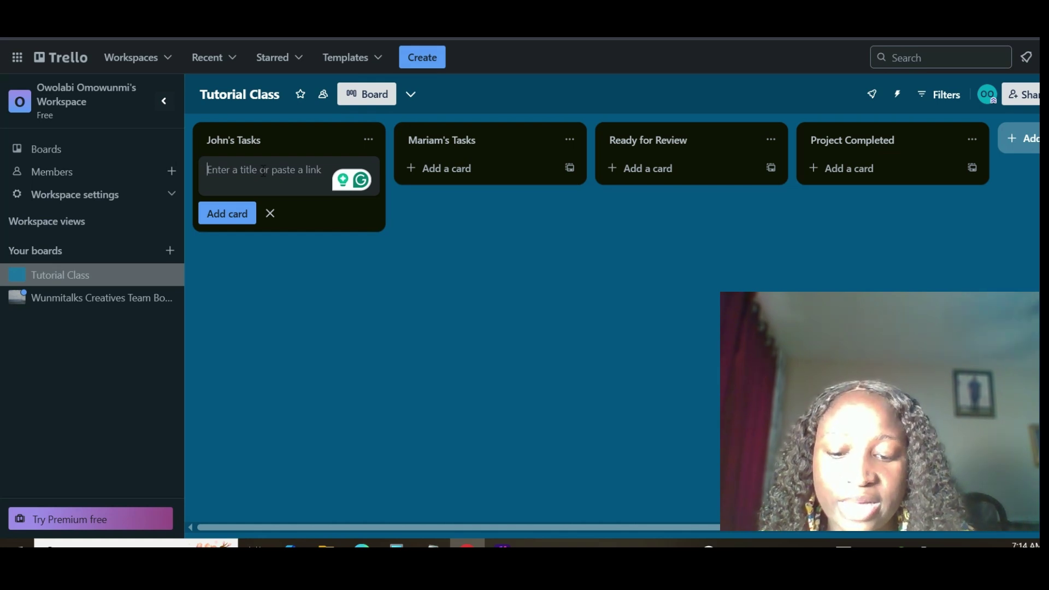
{"action": "type", "text": "Coordinate the"}
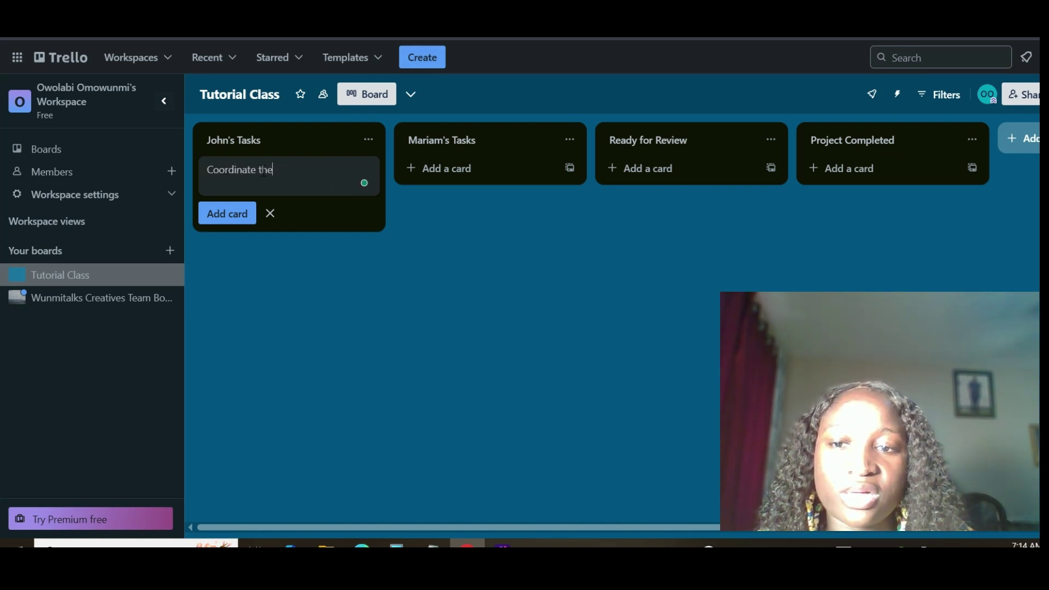
{"action": "type", "text": " net eve"}
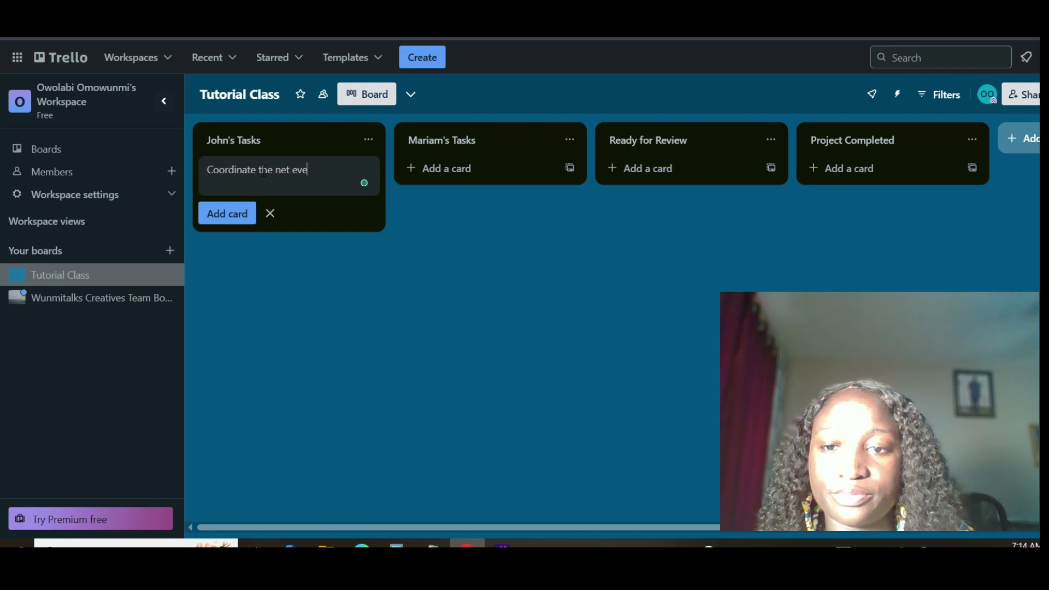
{"action": "key", "text": "BackSpace"}
{"action": "key", "text": "BackSpace"}
{"action": "key", "text": "BackSpace"}
{"action": "key", "text": "BackSpace"}
{"action": "key", "text": "BackSpace"}
{"action": "type", "text": "xt events"}
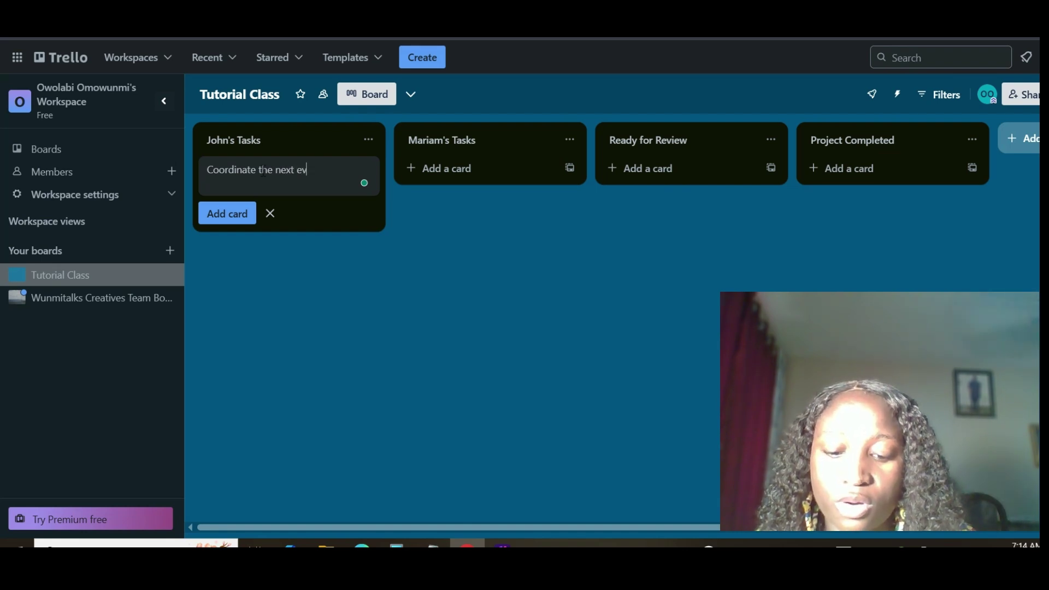
{"action": "left_click", "coordinate": [232, 218]}
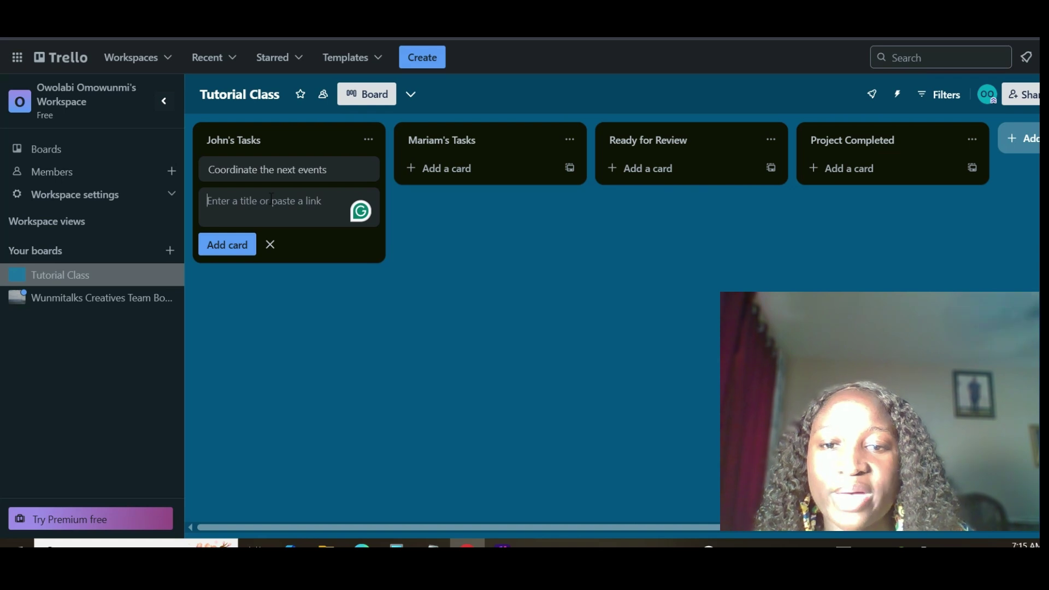
Add a second card, "Create a google form for the new intake", to the first task list and finish adding cards there
{"action": "type", "text": "Create a goo"}
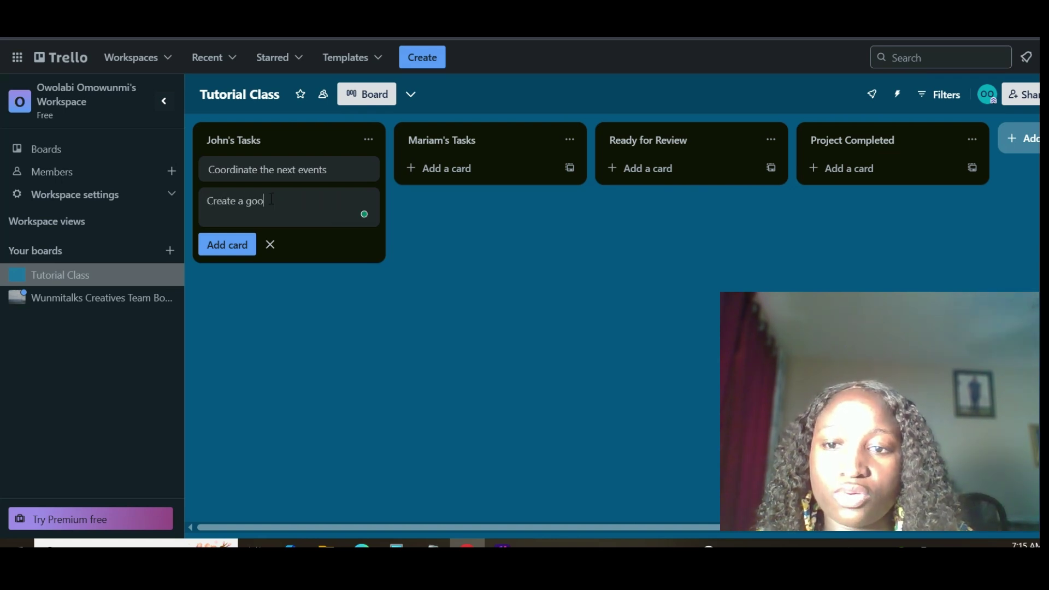
{"action": "type", "text": "gle form for the new intake"}
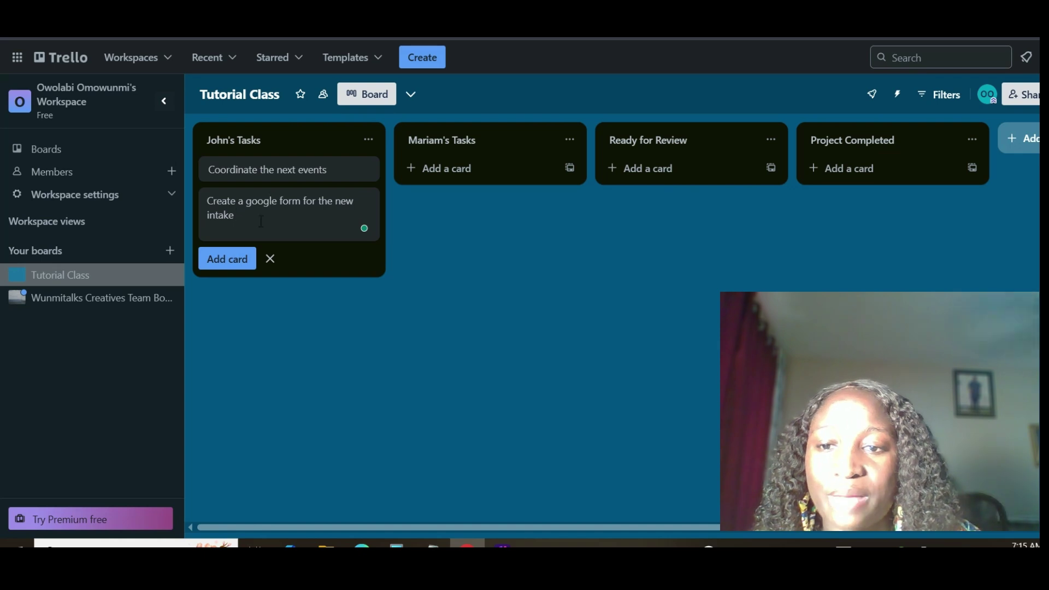
{"action": "left_click", "coordinate": [228, 258]}
{"action": "left_click", "coordinate": [559, 225]}
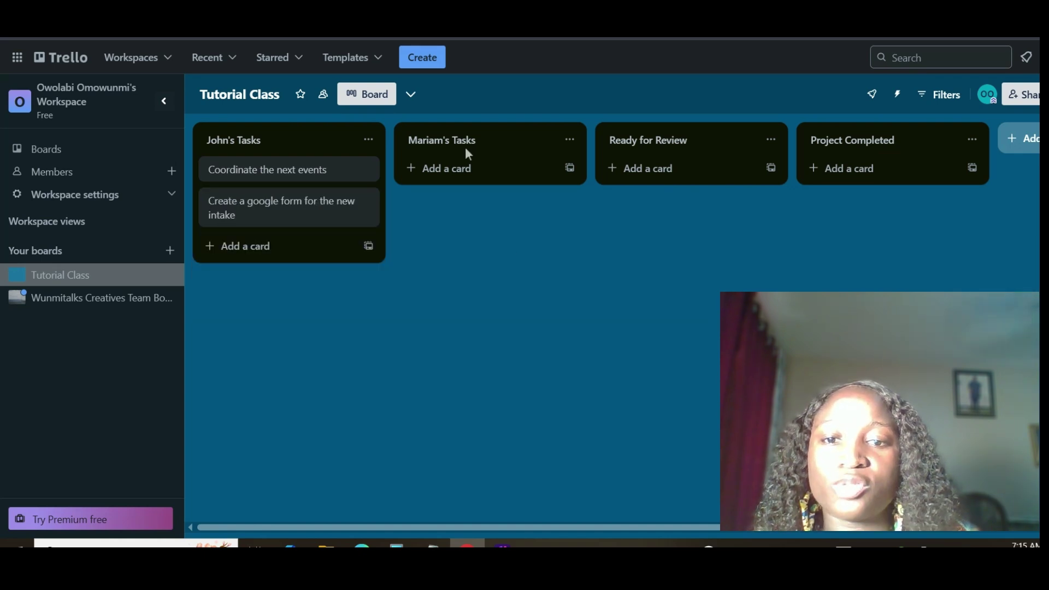
Add a card titled "Research the Top Logistics company in Chicago" to the second team member's task list
{"action": "left_click", "coordinate": [463, 168]}
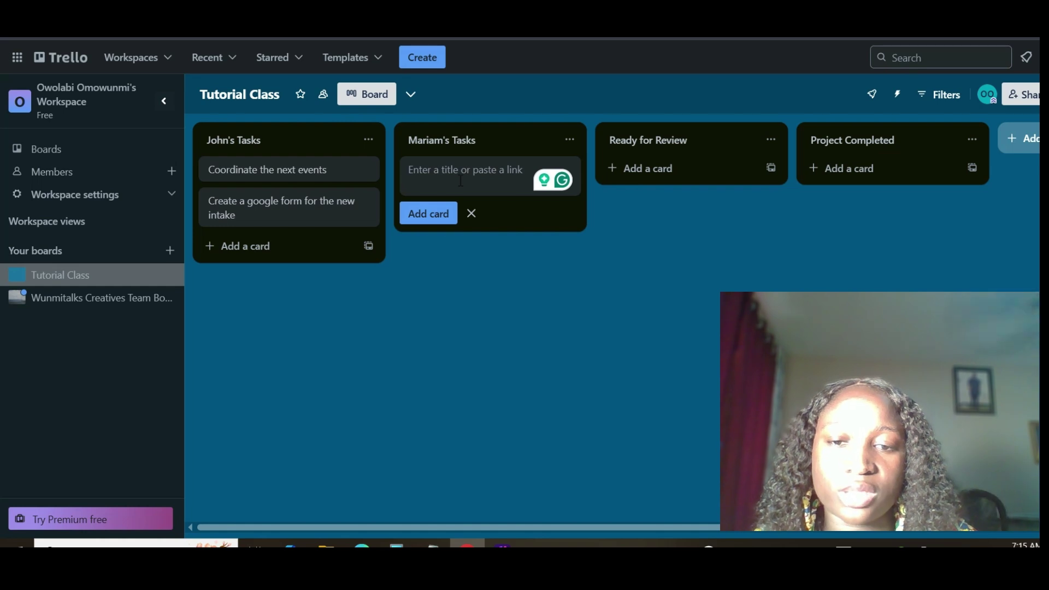
{"action": "type", "text": "Research "}
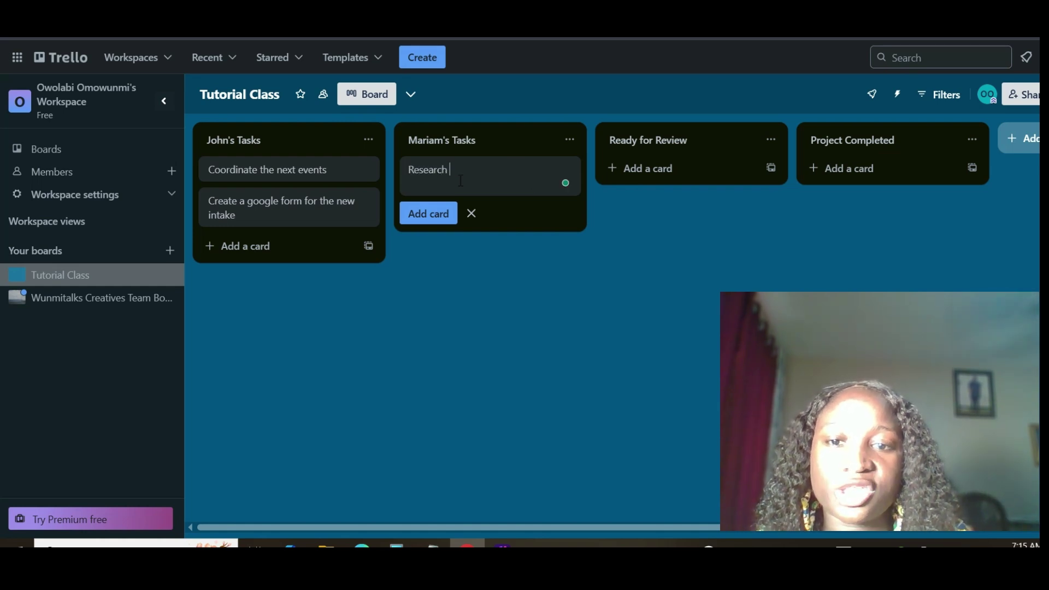
{"action": "type", "text": "the Top L"}
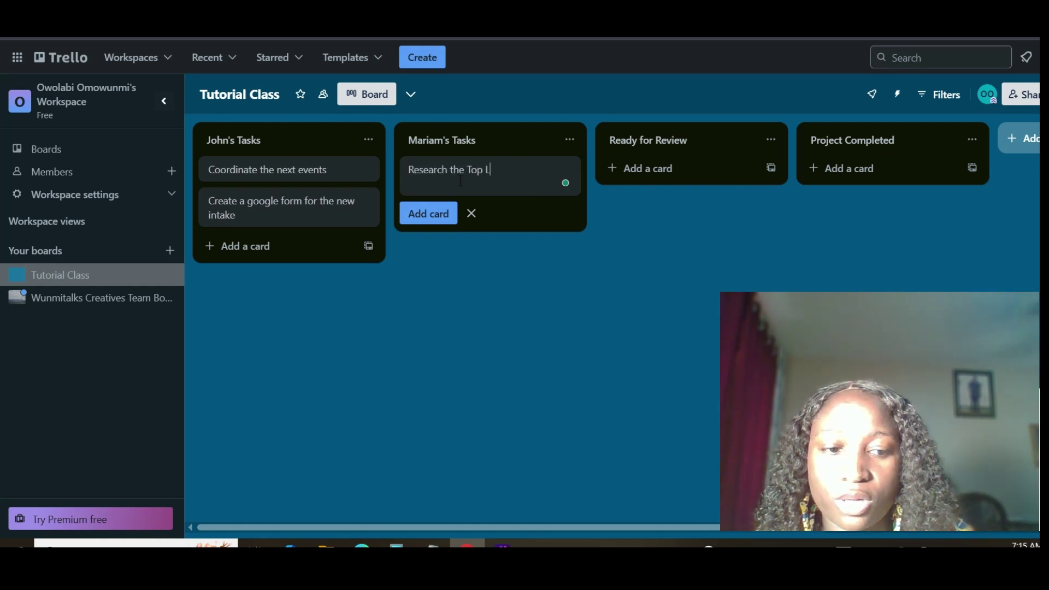
{"action": "type", "text": "ogistics c"}
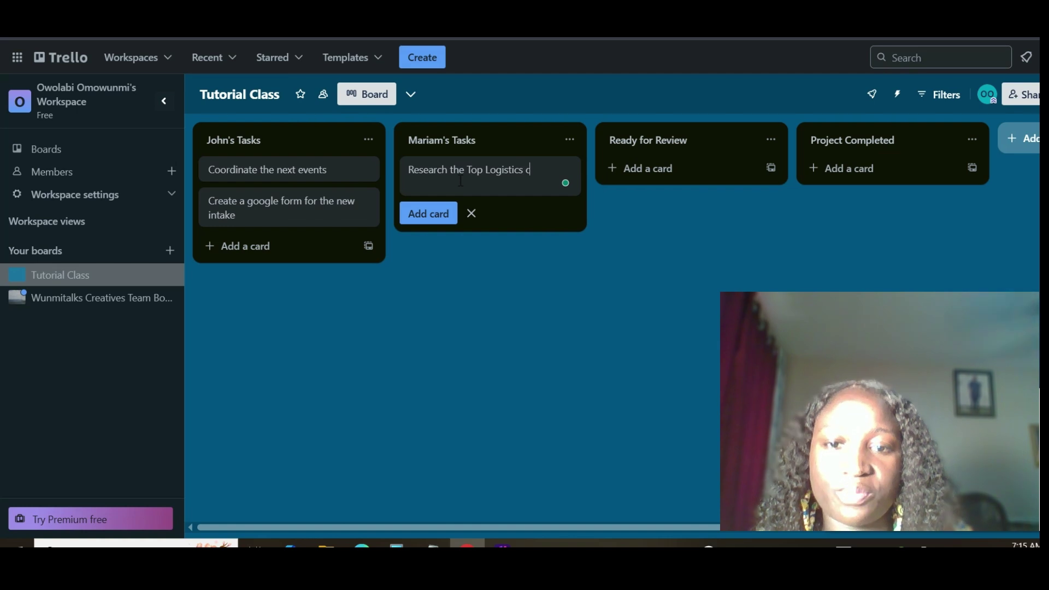
{"action": "type", "text": "ompany in C"}
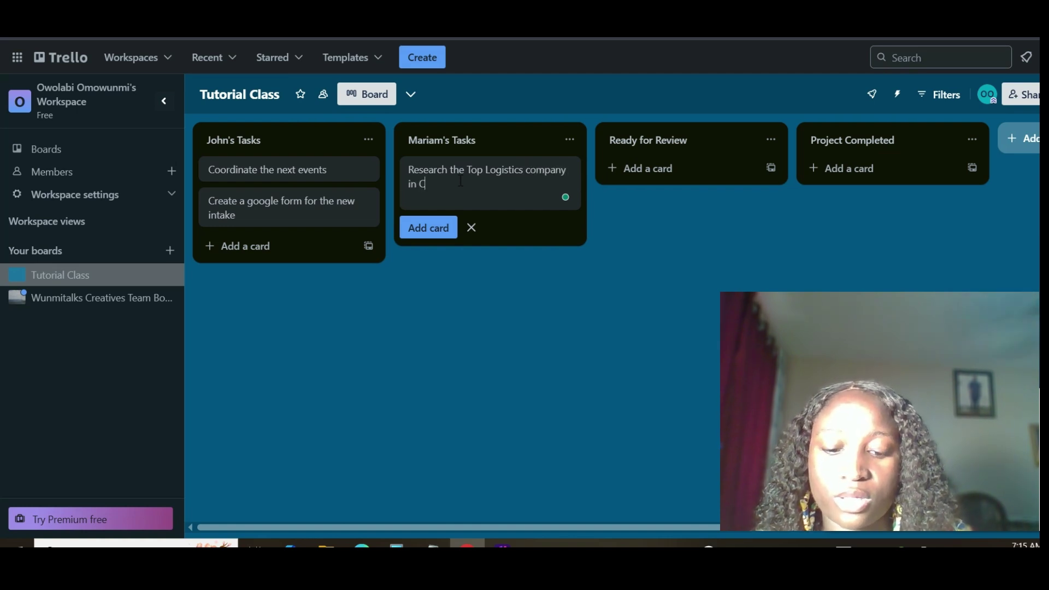
{"action": "type", "text": "hicago"}
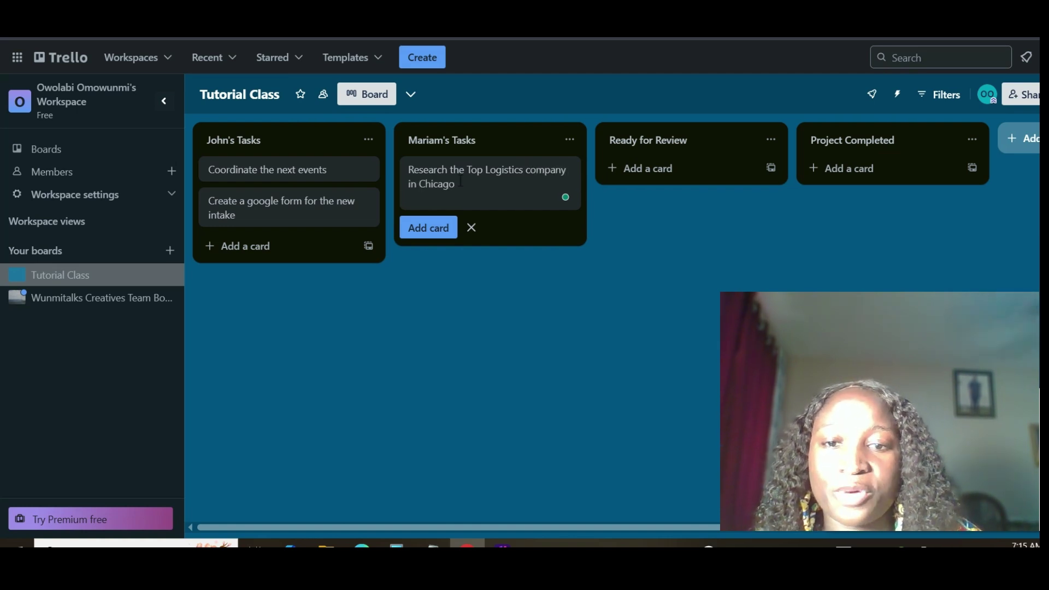
{"action": "left_click", "coordinate": [438, 227]}
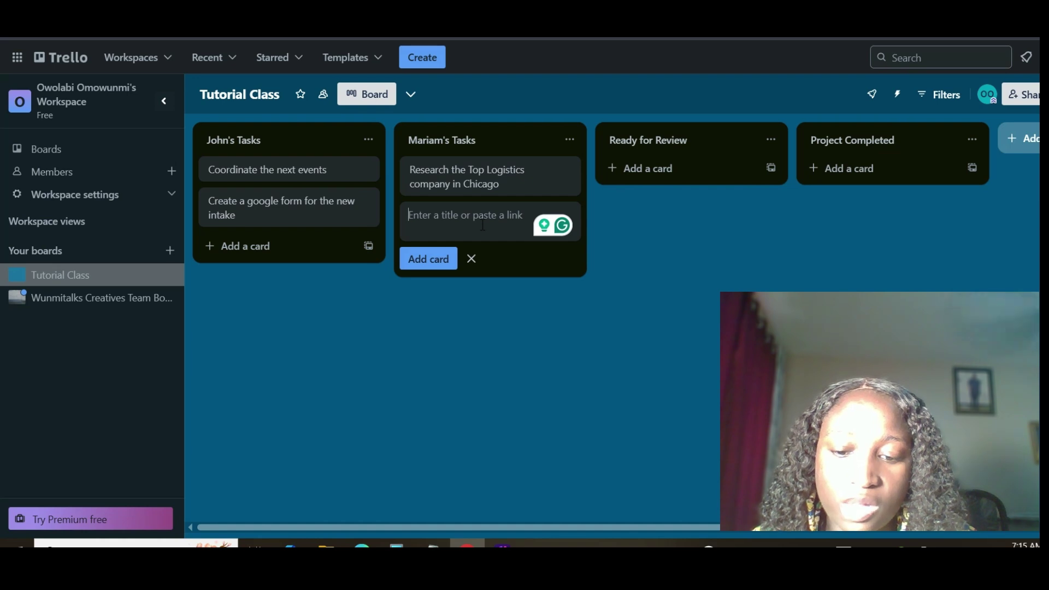
Add a card titled "Finalize and maintain Zero Inbox today" to the second team member's task list
{"action": "type", "text": "Finazli"}
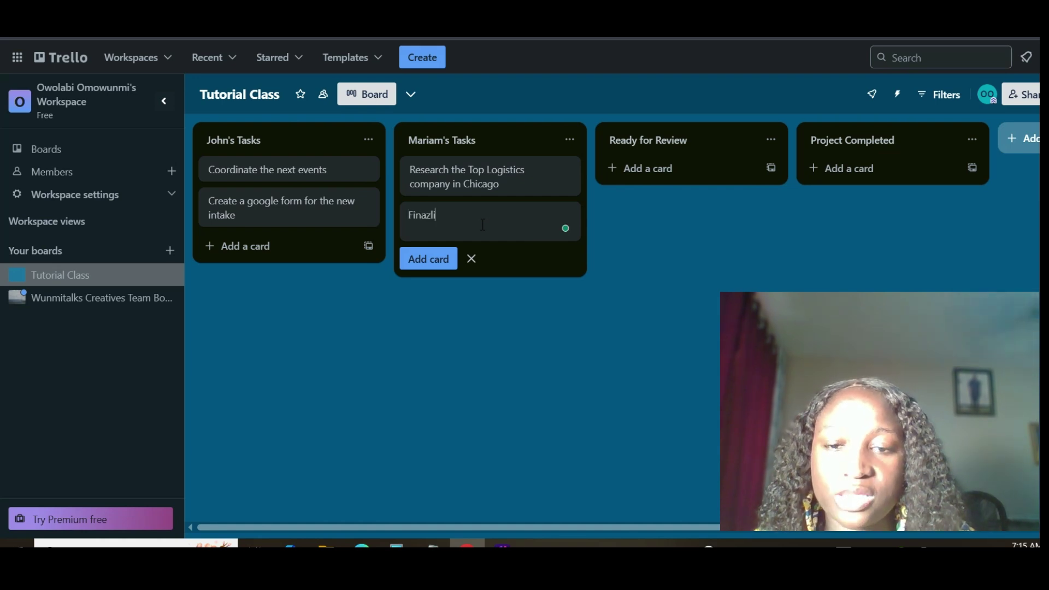
{"action": "key", "text": "BackSpace"}
{"action": "key", "text": "BackSpace"}
{"action": "key", "text": "BackSpace"}
{"action": "type", "text": "lize a"}
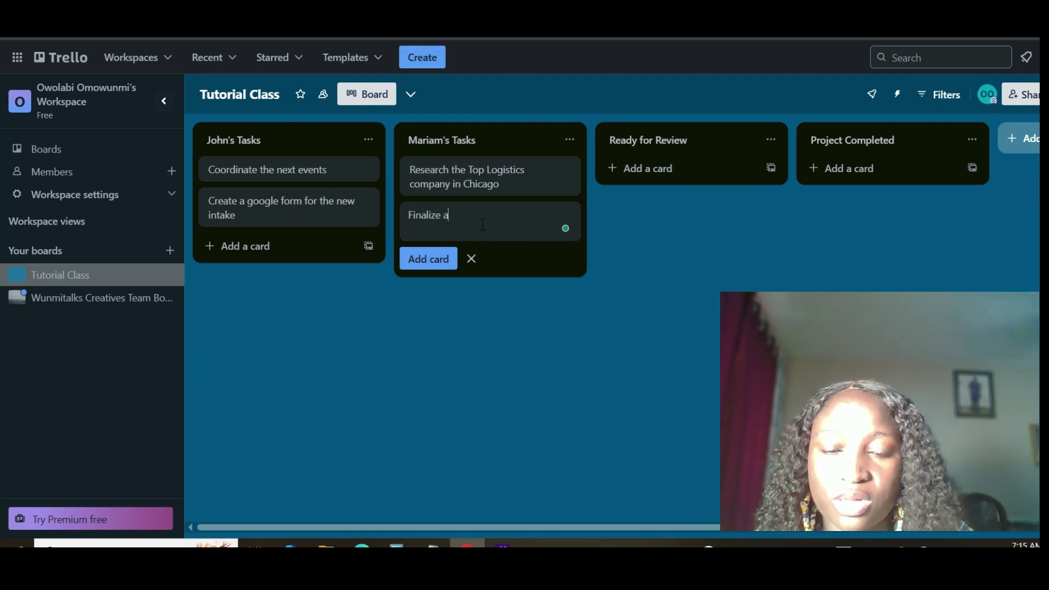
{"action": "type", "text": "nd maintain "}
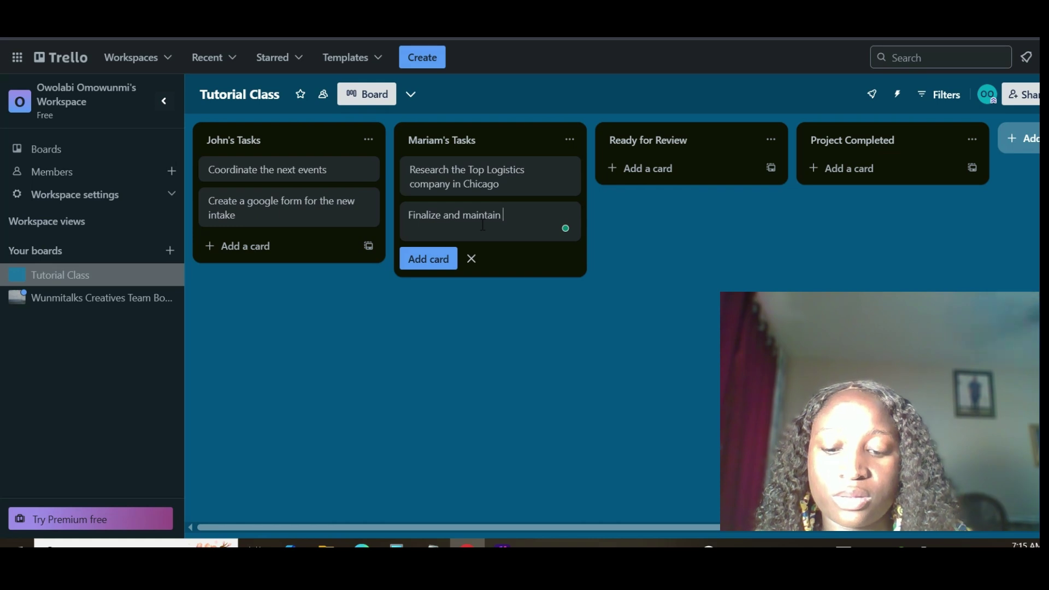
{"action": "type", "text": "Zero Inbox"}
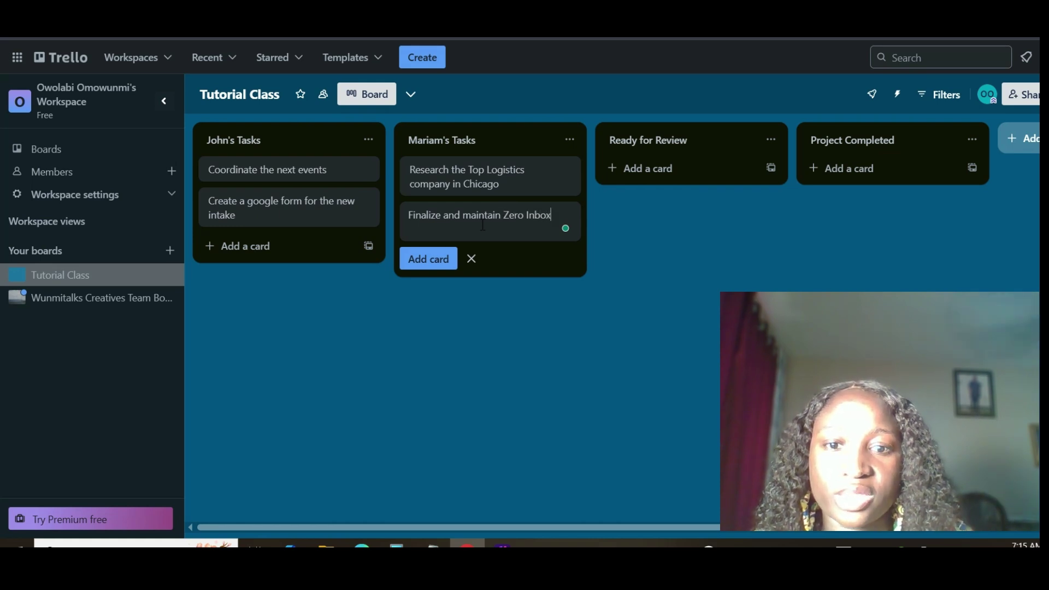
{"action": "type", "text": " today"}
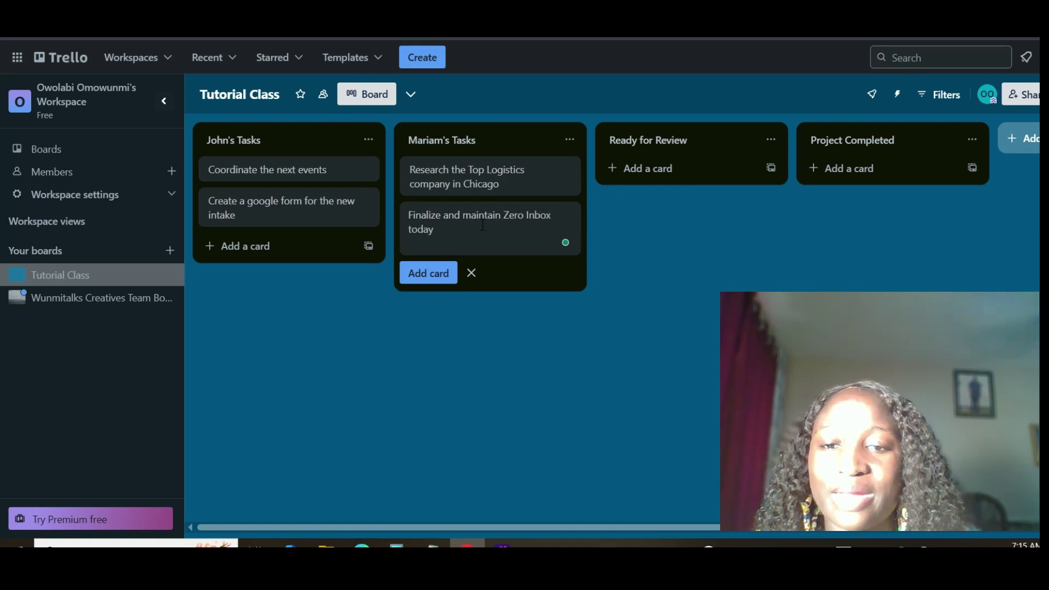
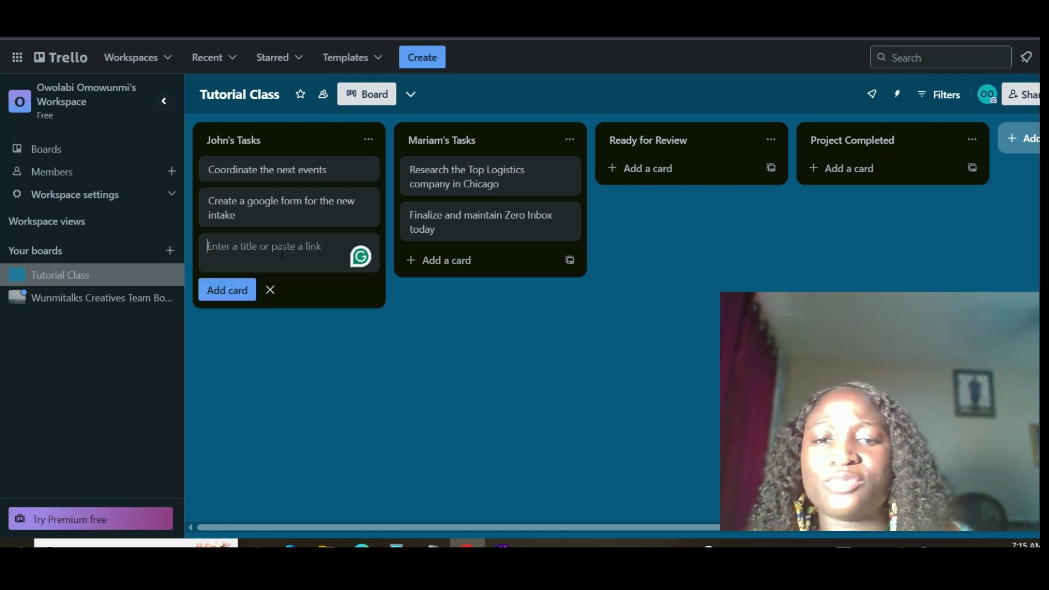
Add a third card, "Schedule a meeting for the Team", to the first team member's task list and finish adding cards
{"action": "type", "text": "Sched"}
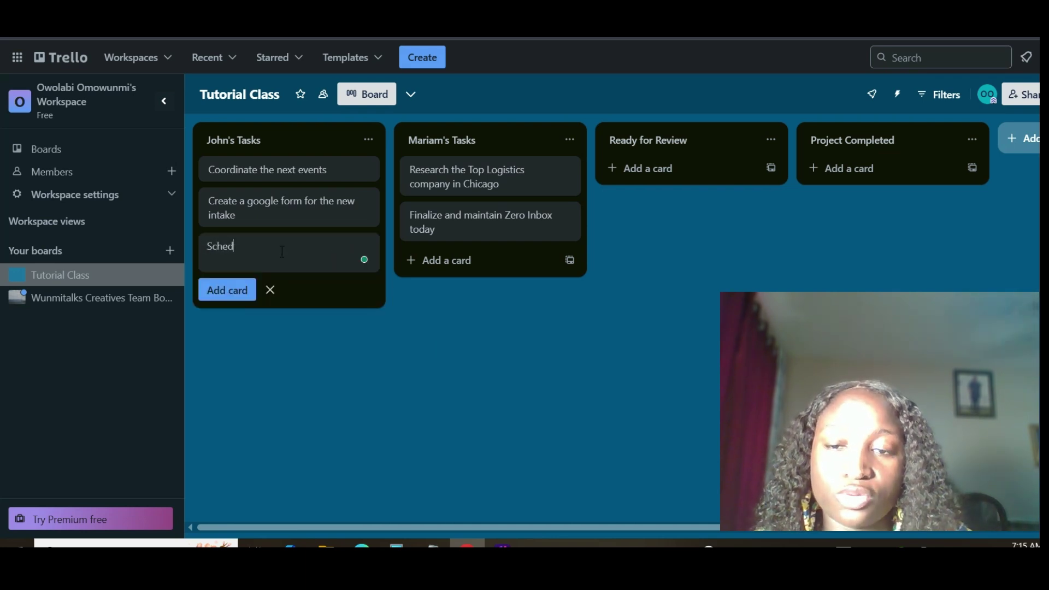
{"action": "type", "text": "ule a meeting"}
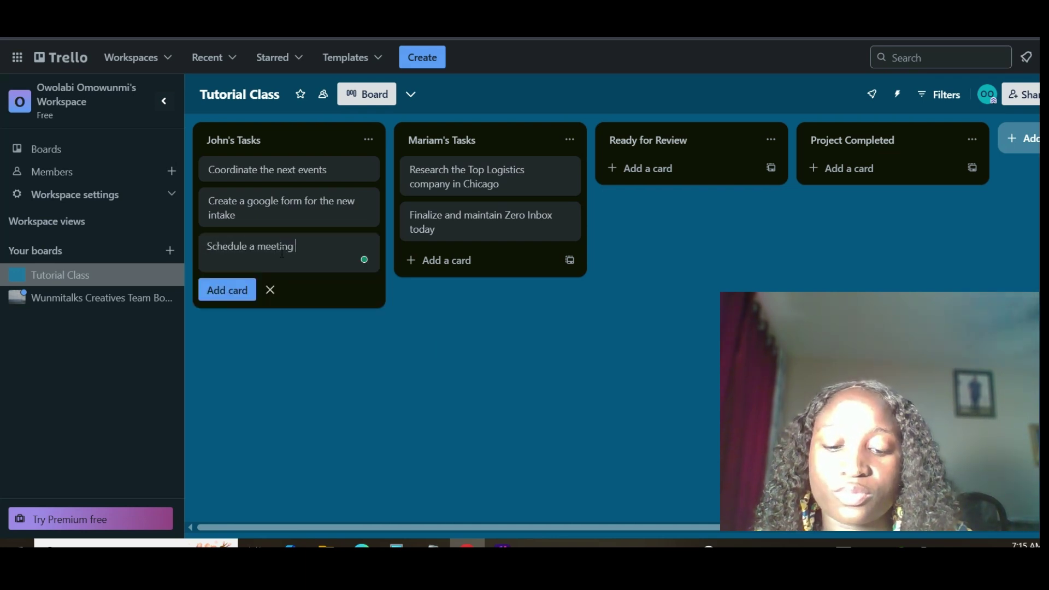
{"action": "type", "text": " for "}
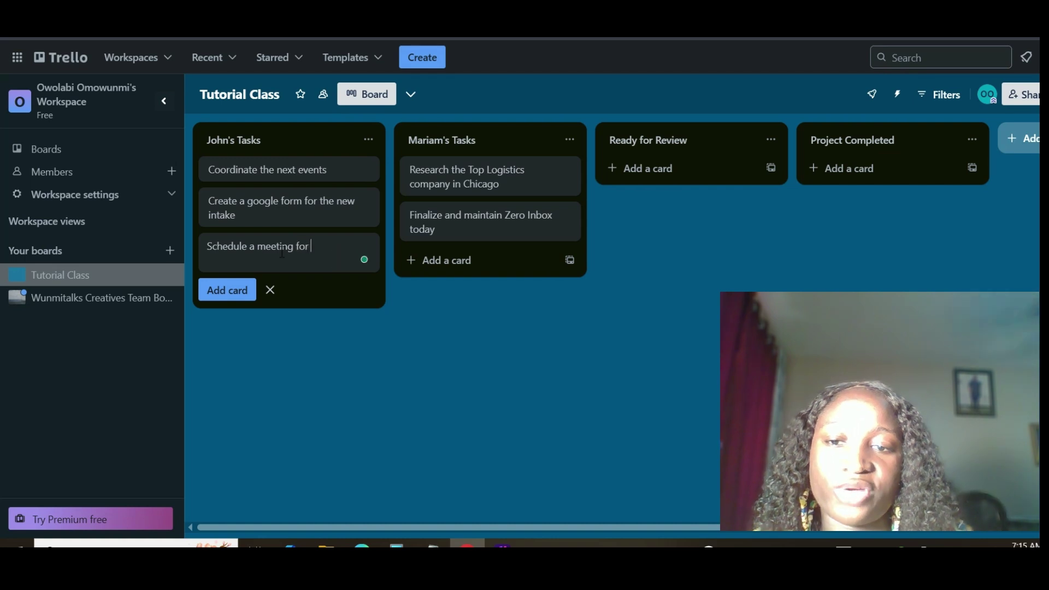
{"action": "type", "text": "the Team"}
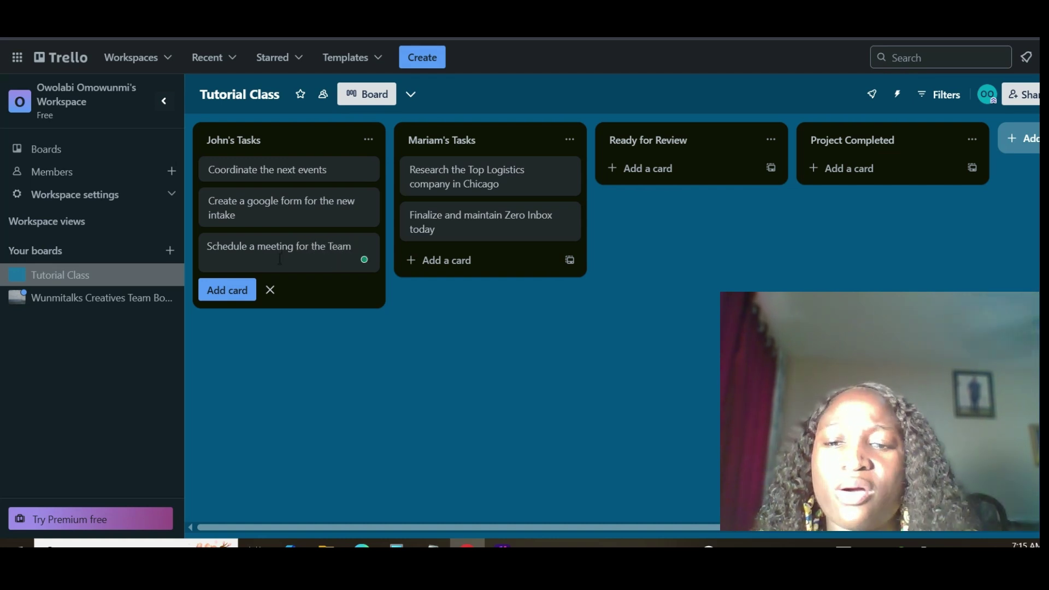
{"action": "left_click", "coordinate": [235, 291]}
{"action": "left_click", "coordinate": [260, 369]}
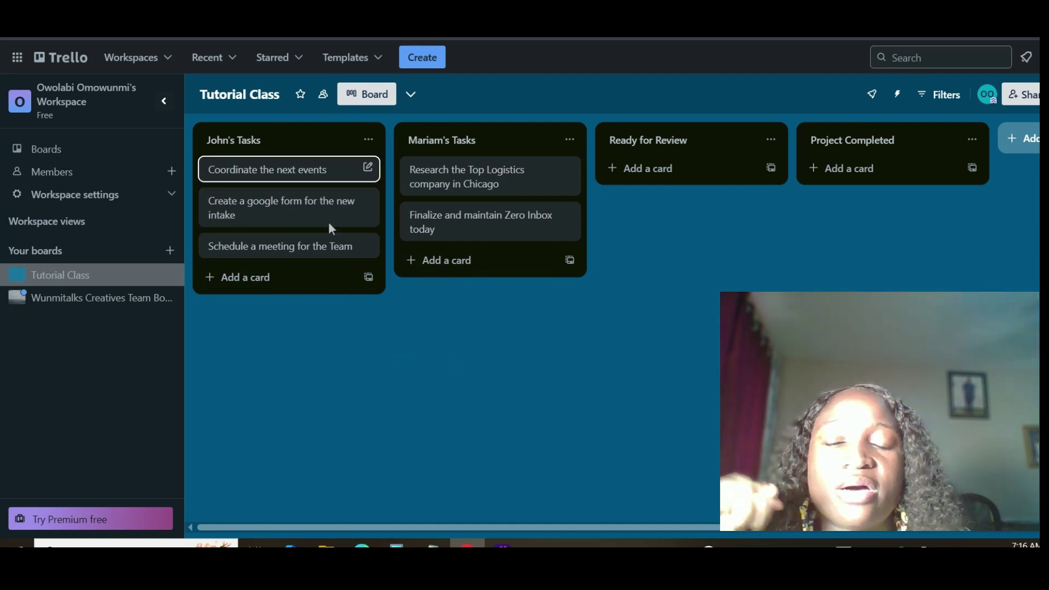
In the description of the "Schedule a meeting for the Team" card, enter "March 28 from 3pm- 4pm" and an "Invites" line naming four team members
{"action": "left_click", "coordinate": [277, 247]}
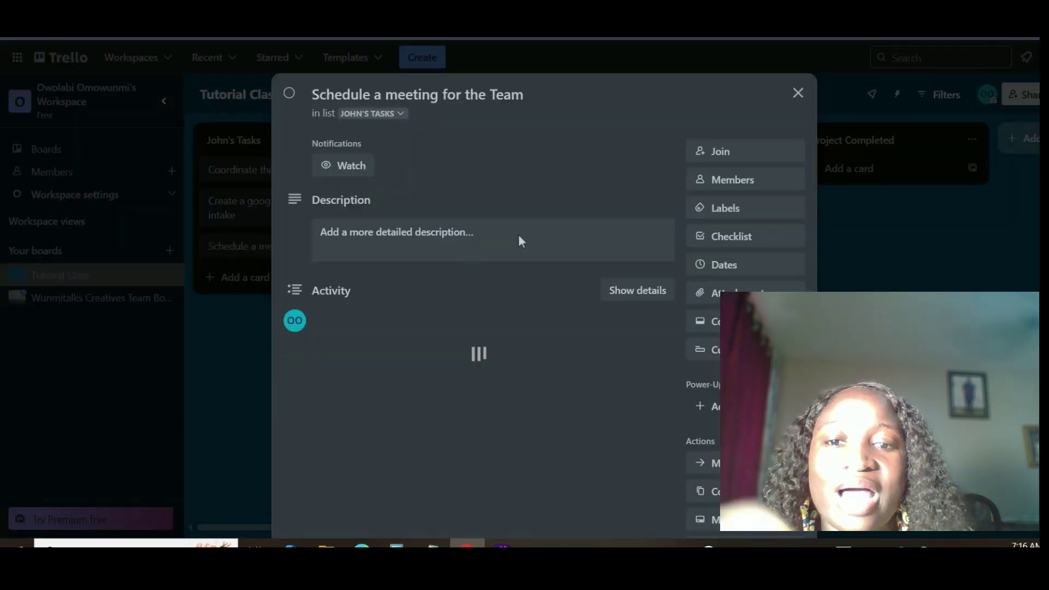
{"action": "left_click", "coordinate": [519, 241]}
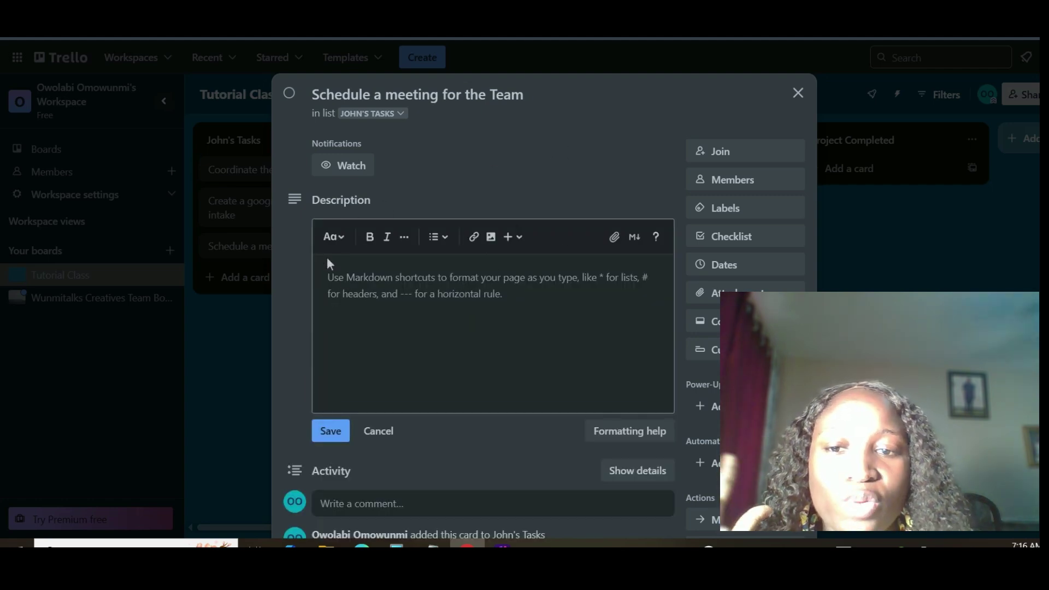
{"action": "left_click", "coordinate": [418, 280]}
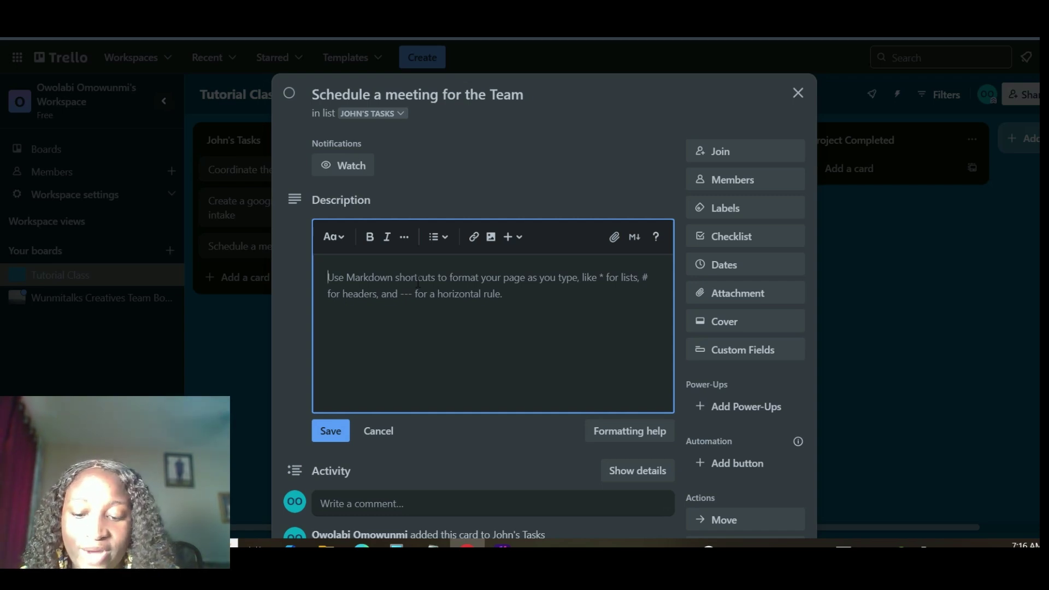
{"action": "type", "text": "March 28 from 3pm- 4"}
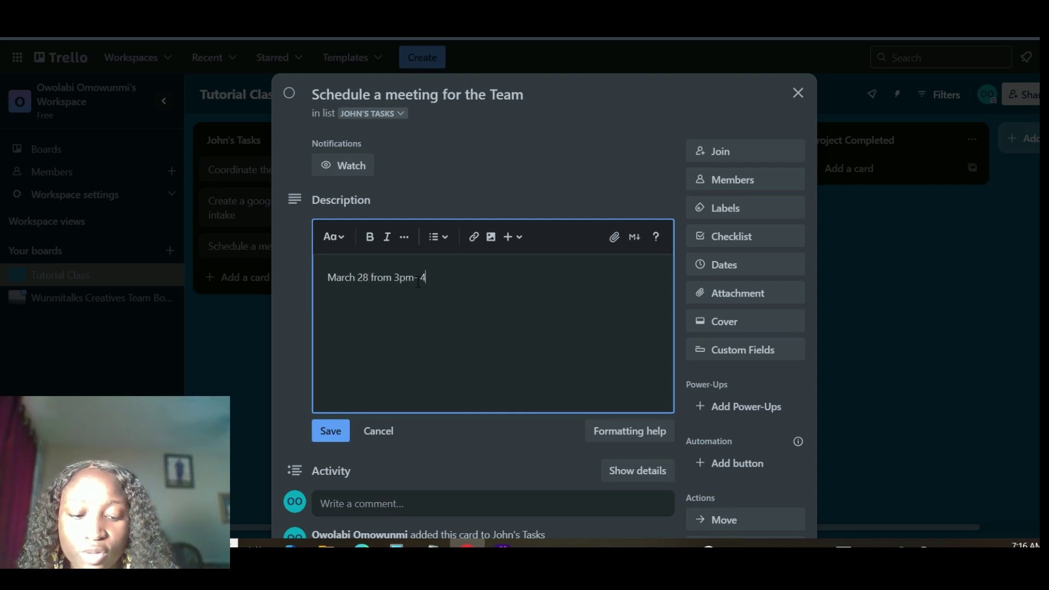
{"action": "type", "text": "Invite"}
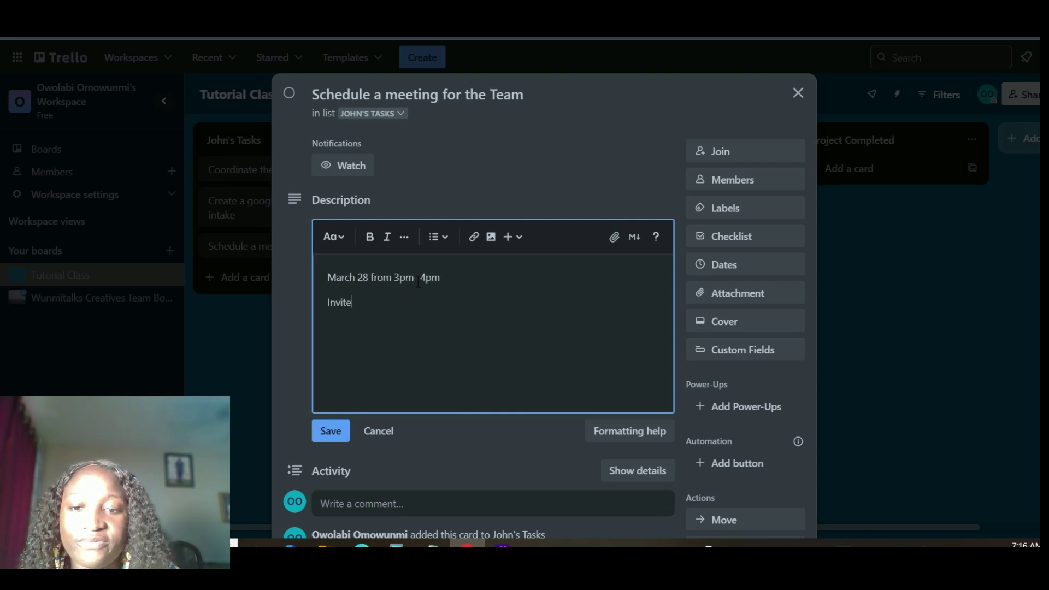
{"action": "type", "text": "sMana"}
{"action": "key", "text": "BackSpace"}
{"action": "key", "text": "BackSpace"}
{"action": "key", "text": "BackSpace"}
{"action": "key", "text": "BackSpace"}
{"action": "type", "text": "mariam,"}
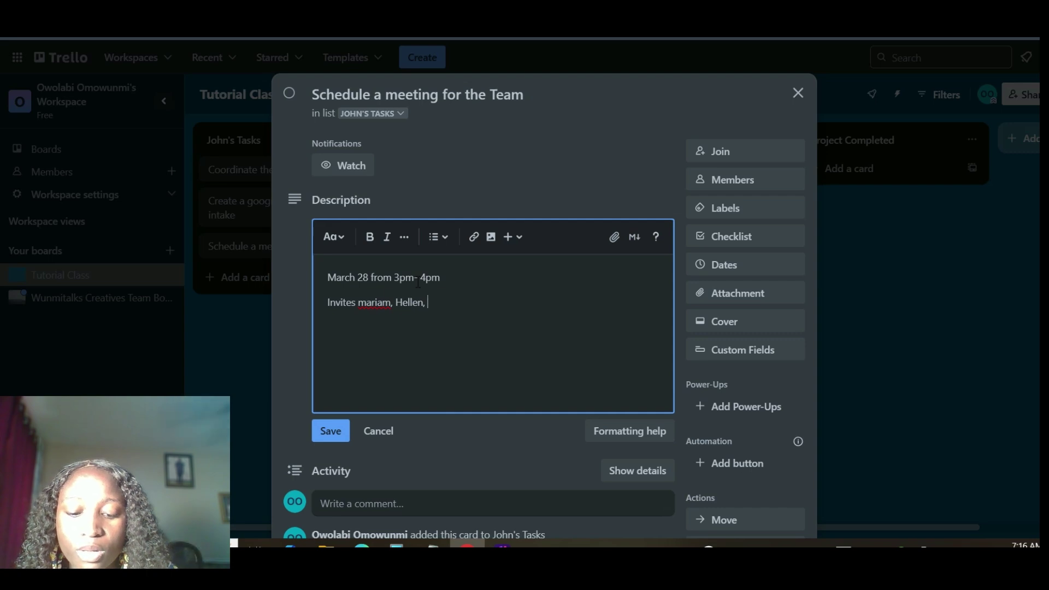
{"action": "type", "text": "Hellen, Rita and Joy "}
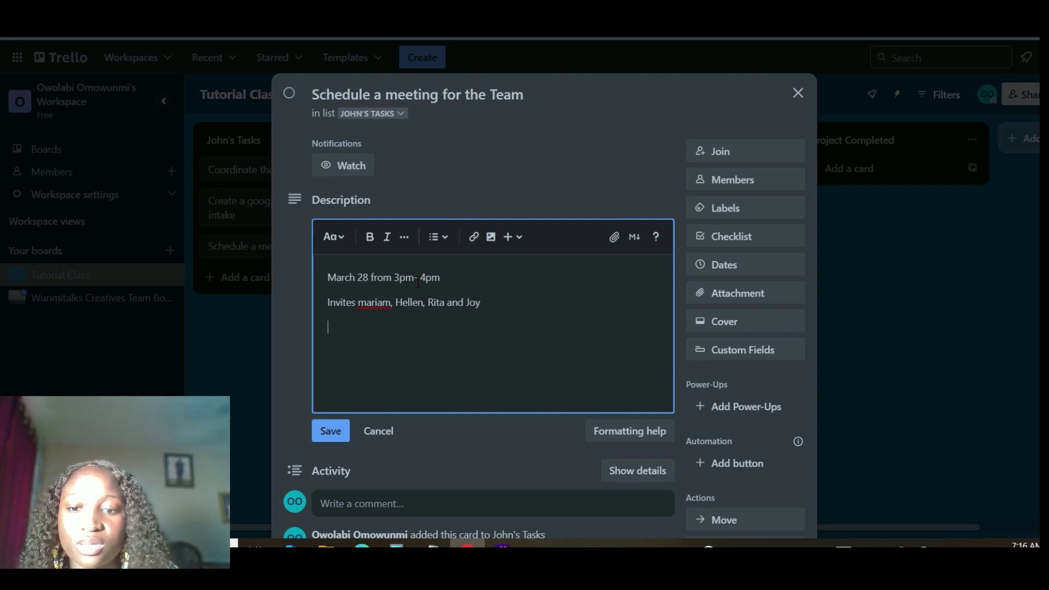
Add the line "The purpose of the meeting is to discuss our Annual events" to the card description
{"action": "type", "text": "The purpose of the meetin"}
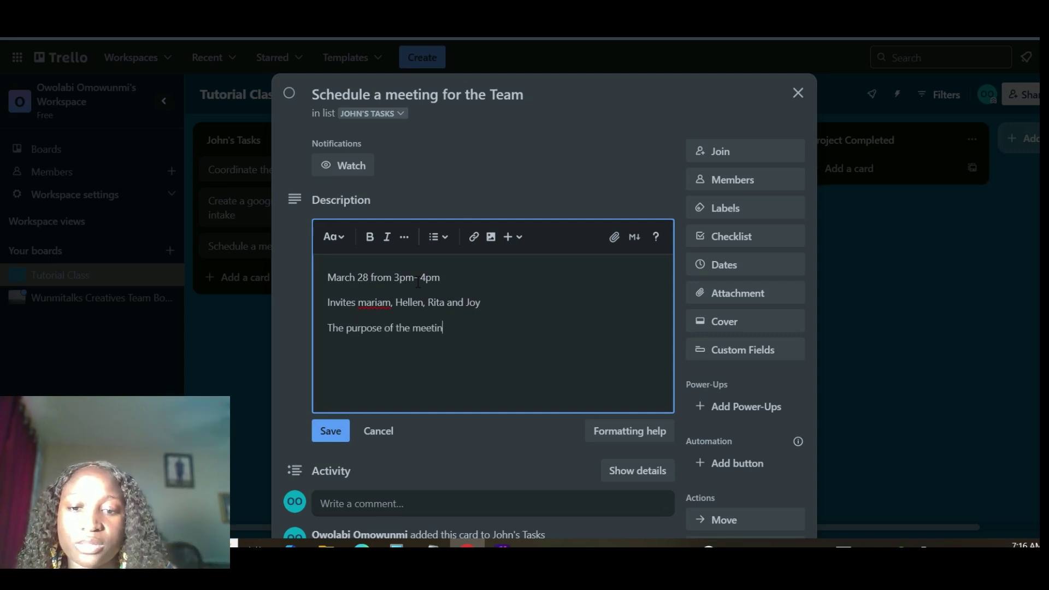
{"action": "type", "text": "g is to discu"}
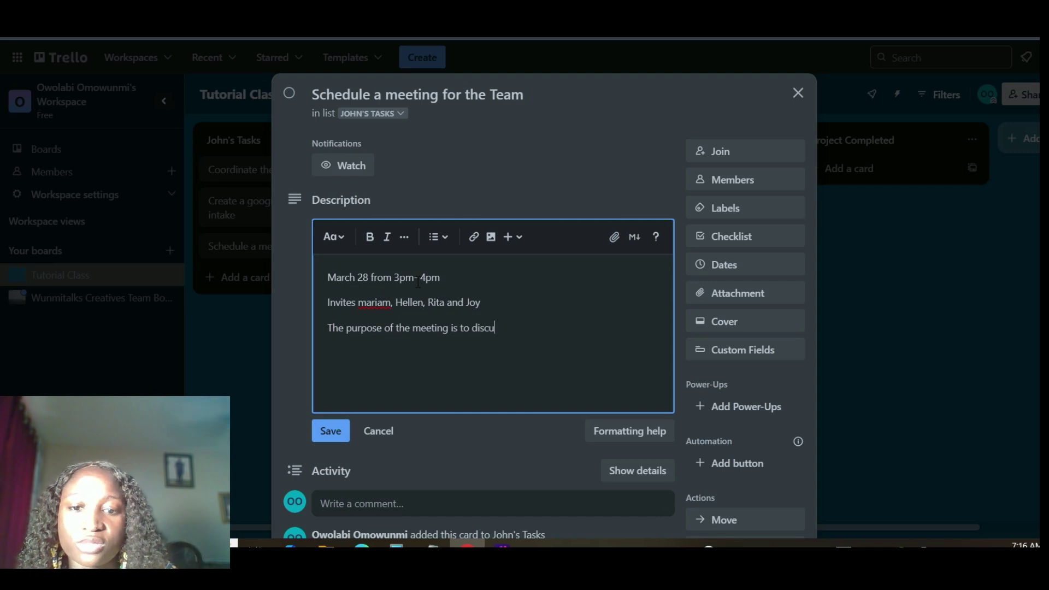
{"action": "type", "text": "ss our Annual events"}
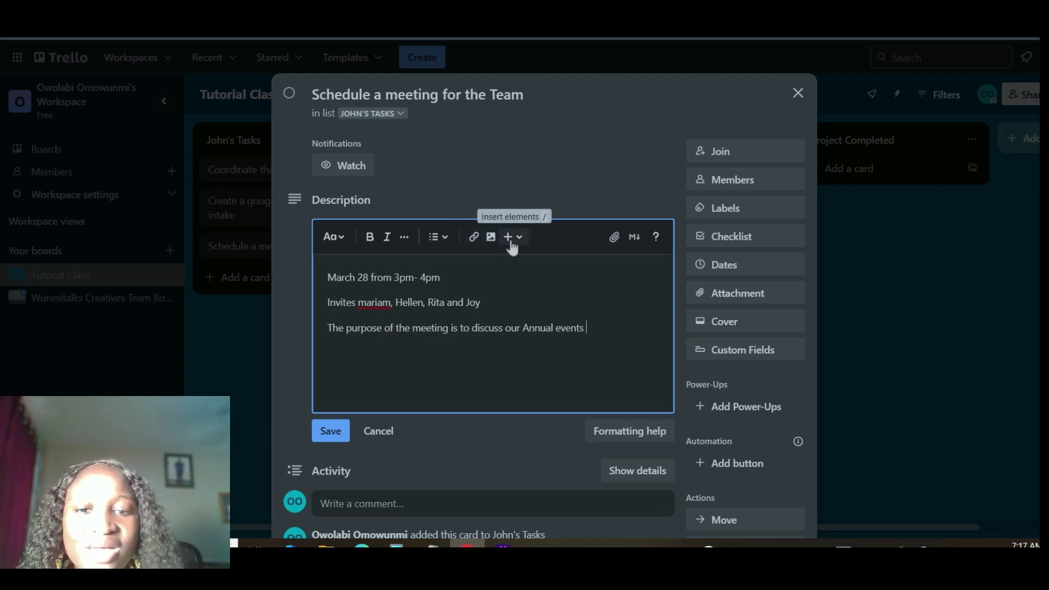
Capitalize the first invitee's name in the description and save the description
{"action": "right_click", "coordinate": [378, 303]}
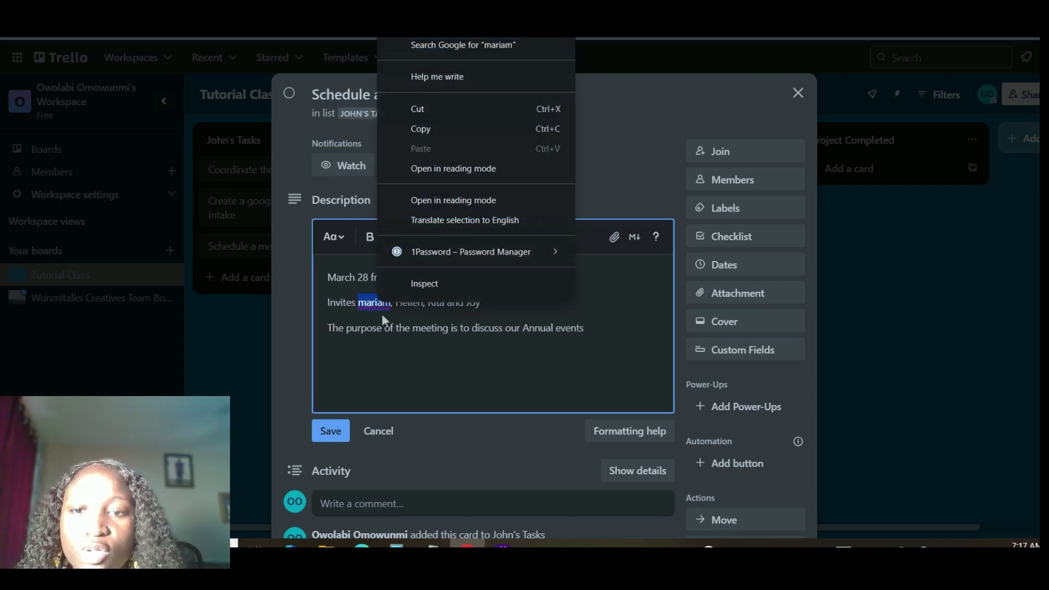
{"action": "key", "text": "Escape"}
{"action": "type", "text": "Mariam"}
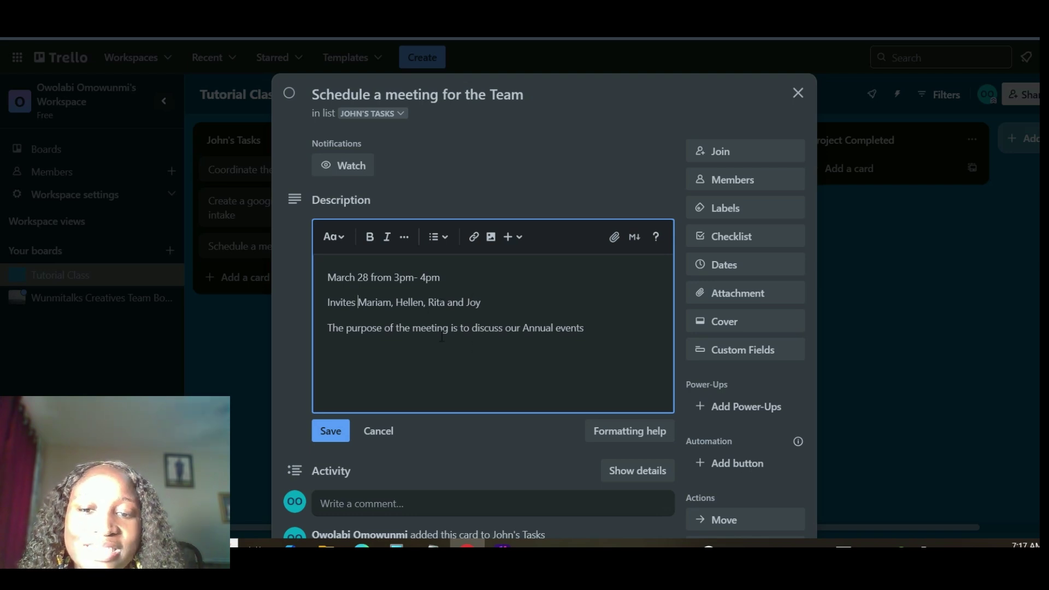
{"action": "left_click", "coordinate": [340, 431]}
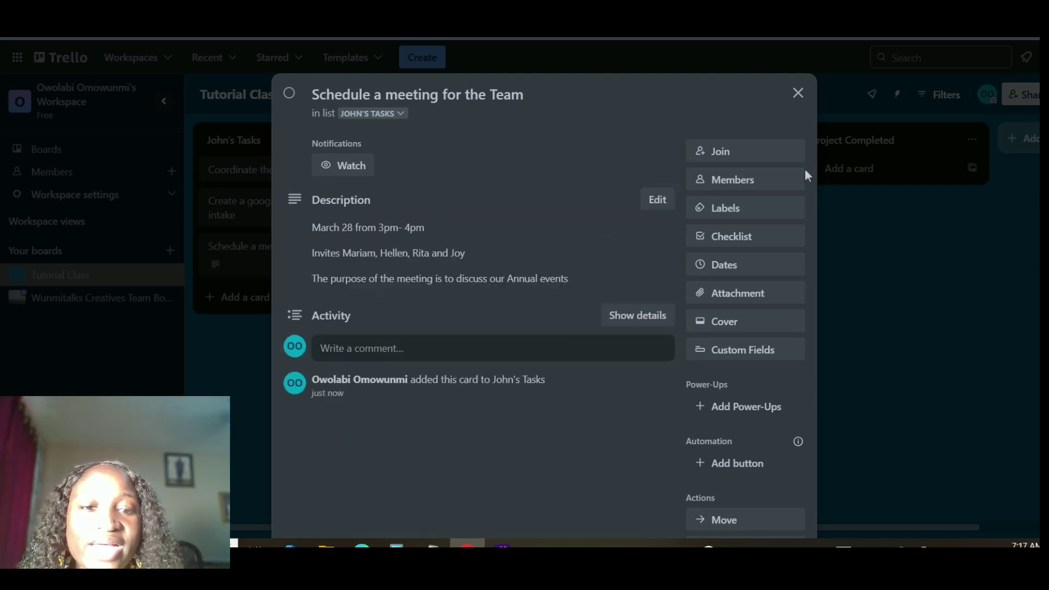
Assign the board member to the meeting card and reopen its description for editing
{"action": "left_click", "coordinate": [726, 185]}
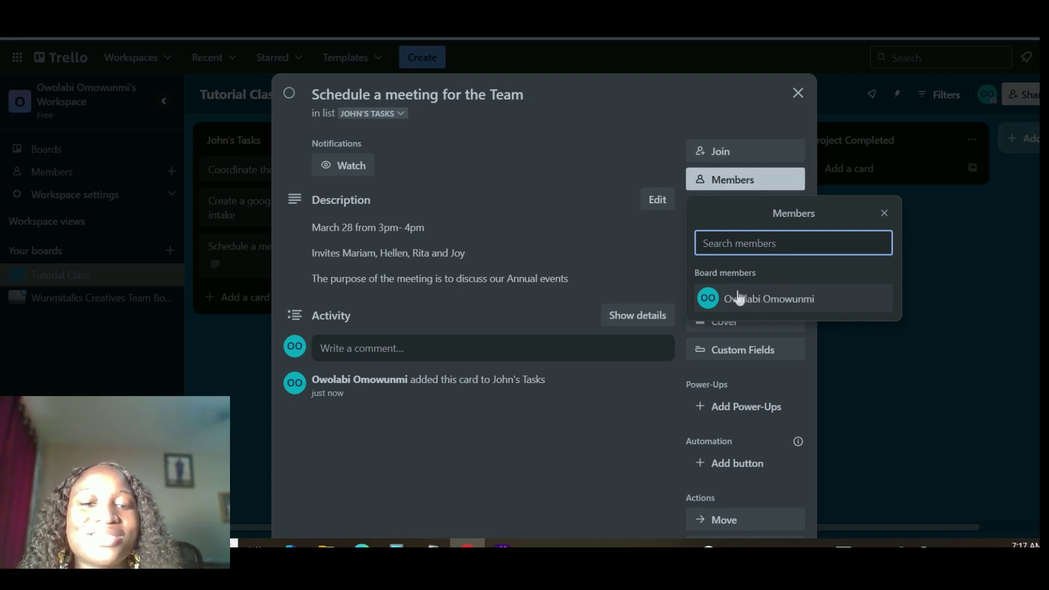
{"action": "left_click", "coordinate": [792, 306]}
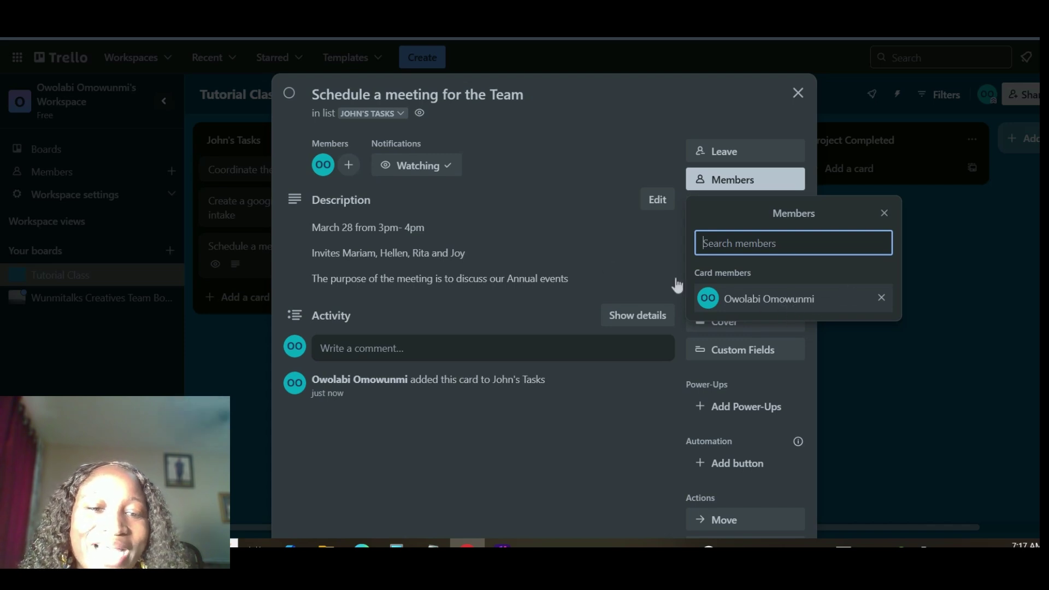
{"action": "left_click", "coordinate": [657, 201]}
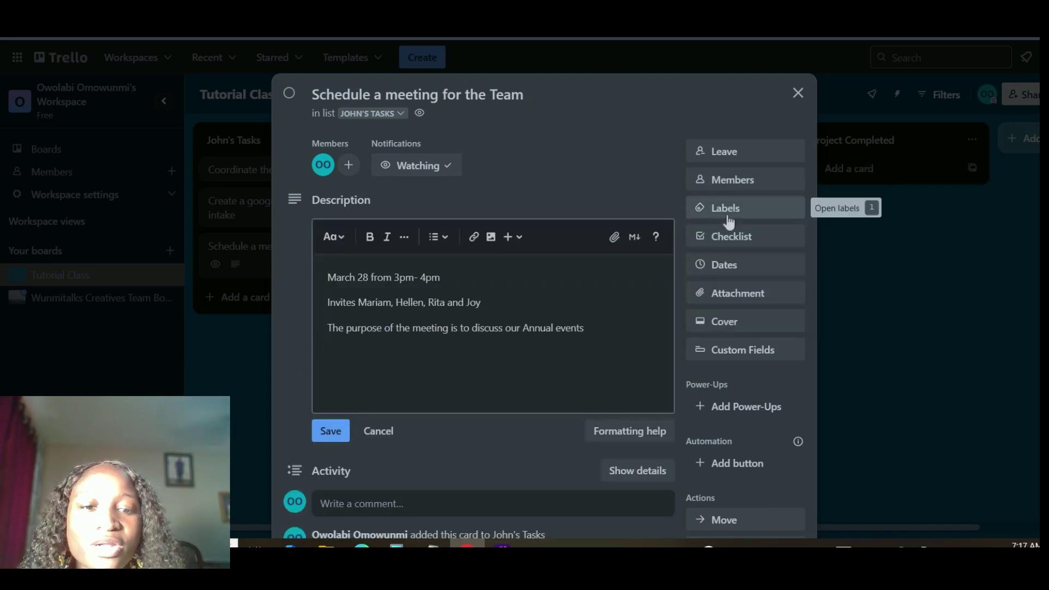
Title the red label "Urgent" and save it
{"action": "left_click", "coordinate": [728, 219]}
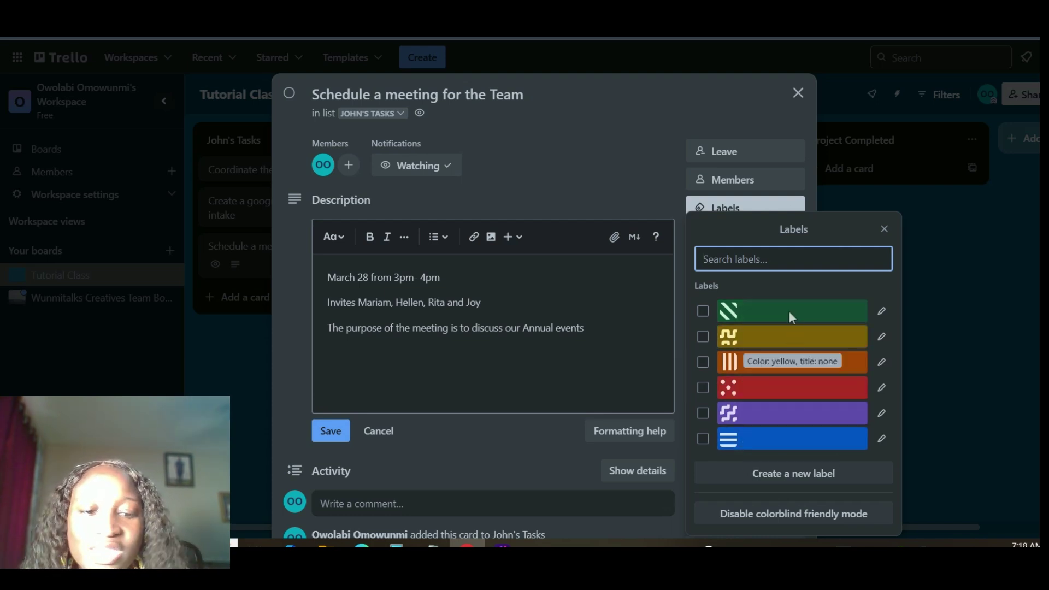
{"action": "left_click", "coordinate": [885, 397]}
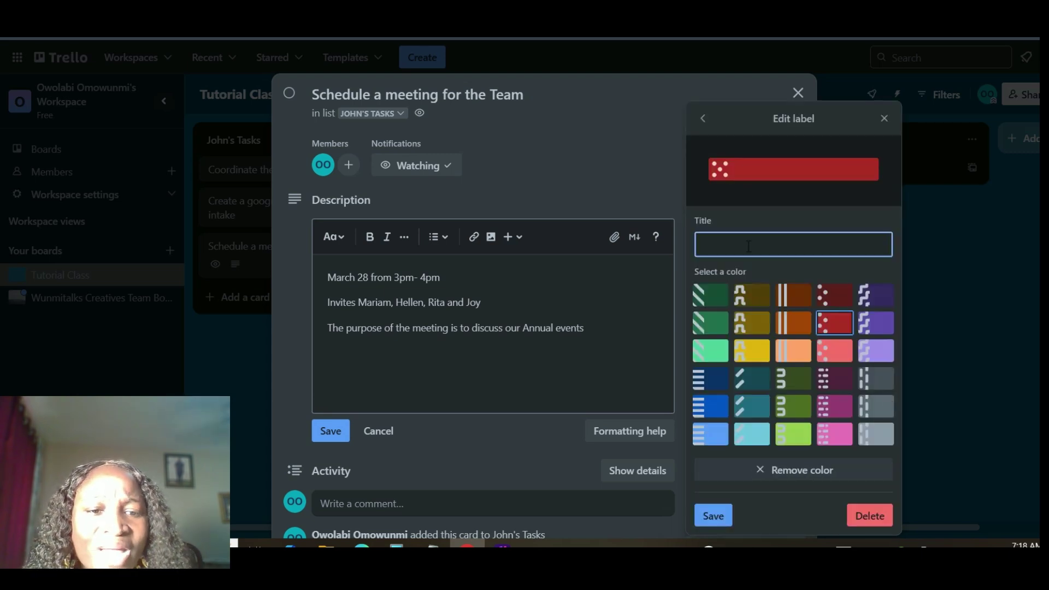
{"action": "type", "text": "Urgent"}
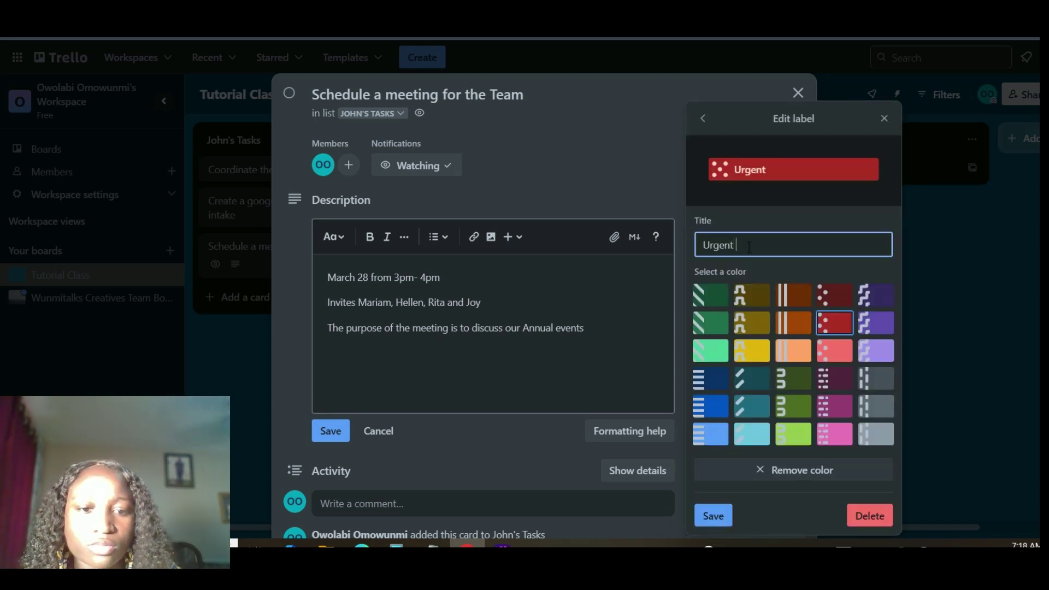
{"action": "left_click", "coordinate": [726, 534]}
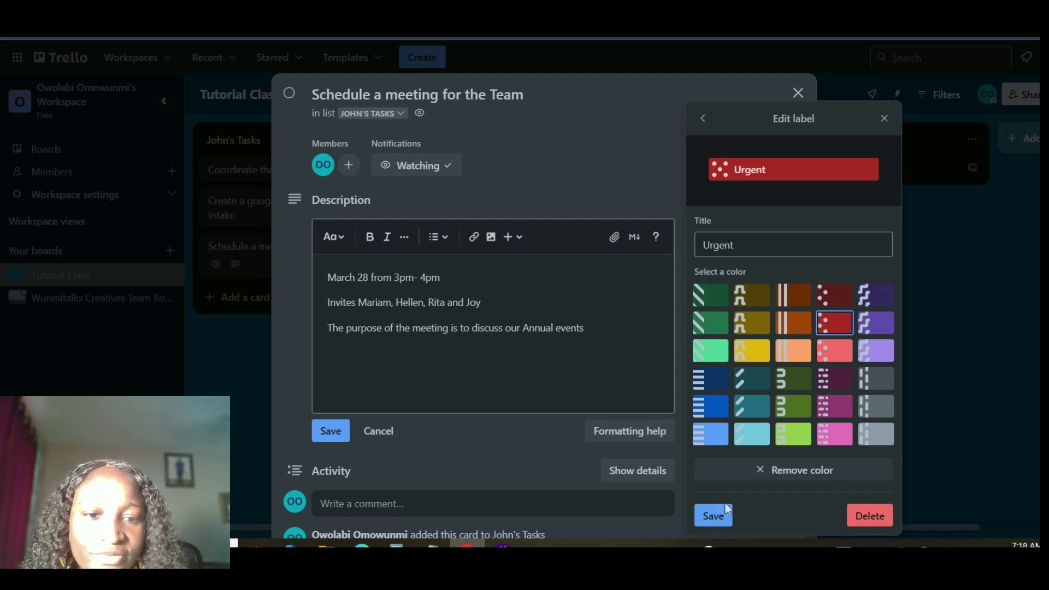
{"action": "left_click", "coordinate": [713, 523]}
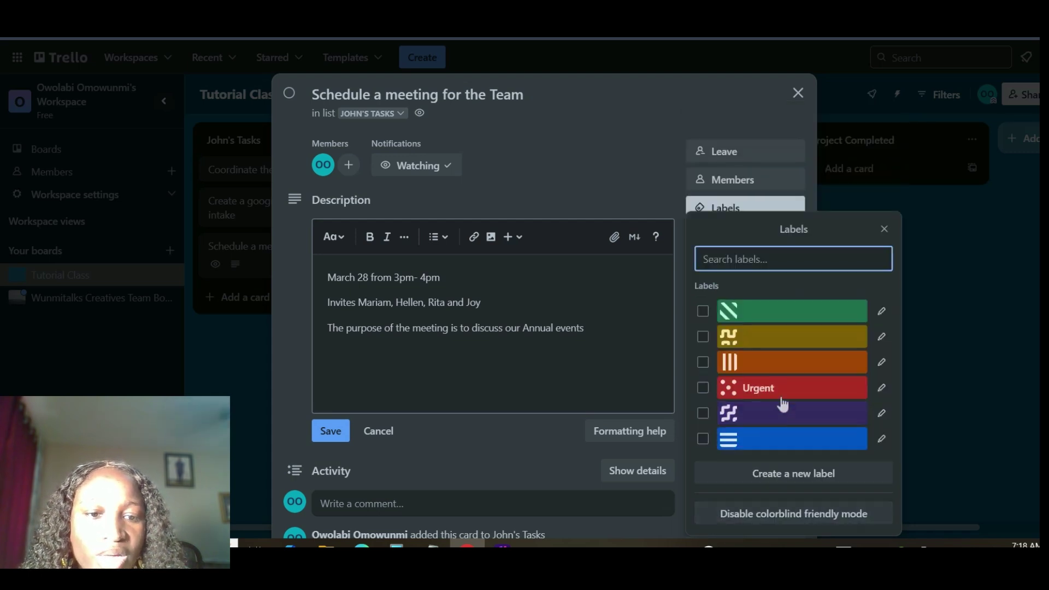
Title the orange label "High" and save it
{"action": "left_click", "coordinate": [881, 363]}
{"action": "type", "text": "High"}
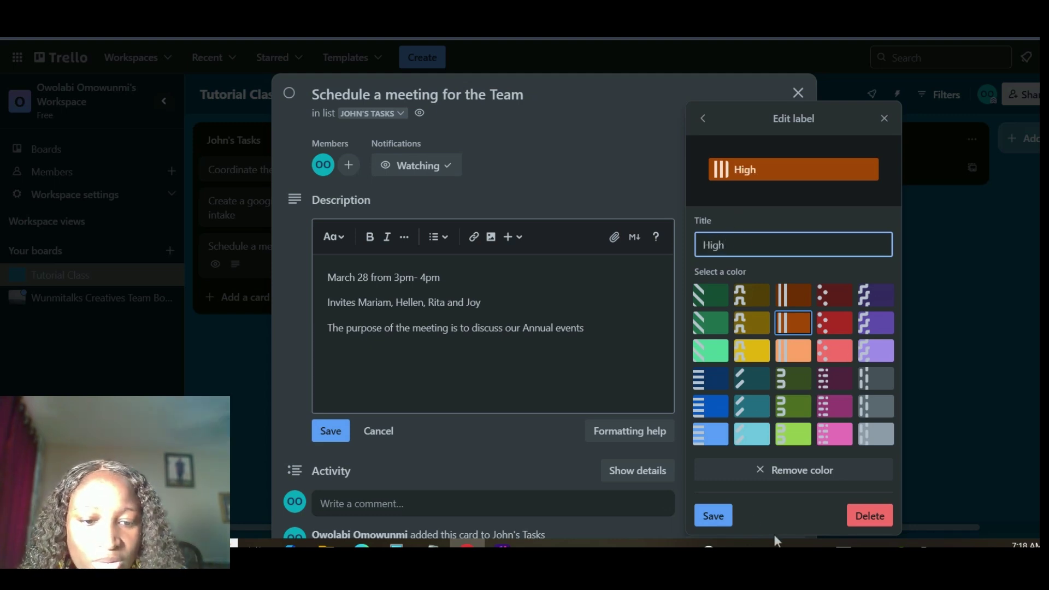
{"action": "left_click", "coordinate": [720, 518]}
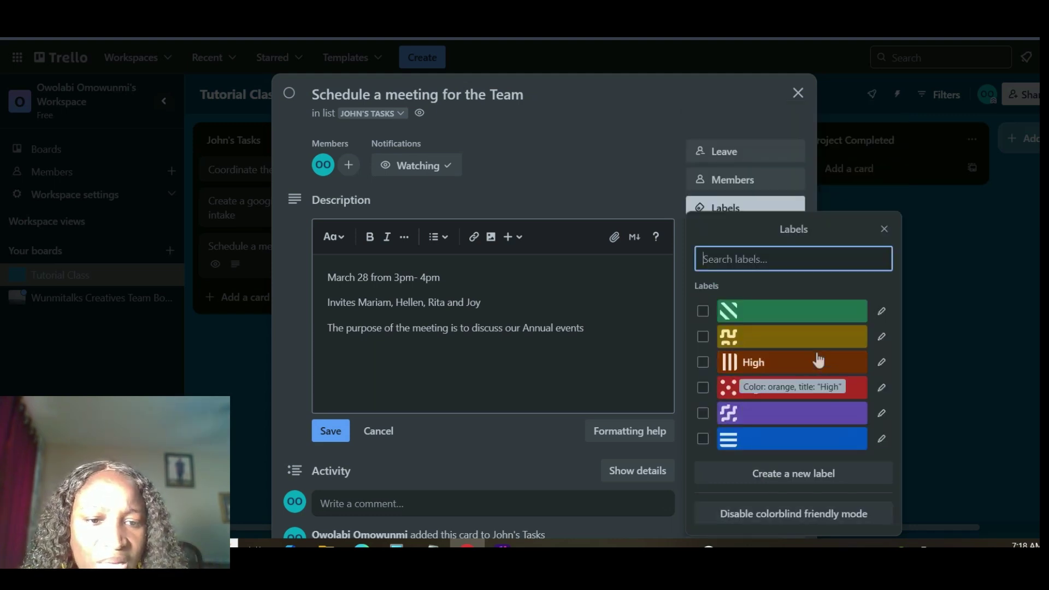
Title the yellow label "Medium" and the green label "Low", saving each
{"action": "left_click", "coordinate": [881, 336]}
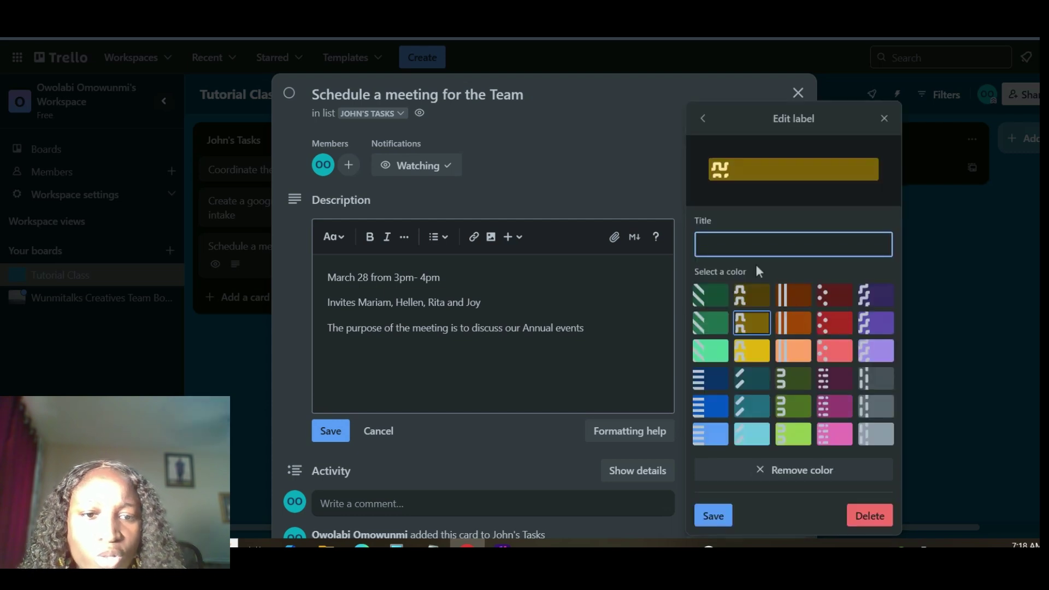
{"action": "type", "text": "Medium"}
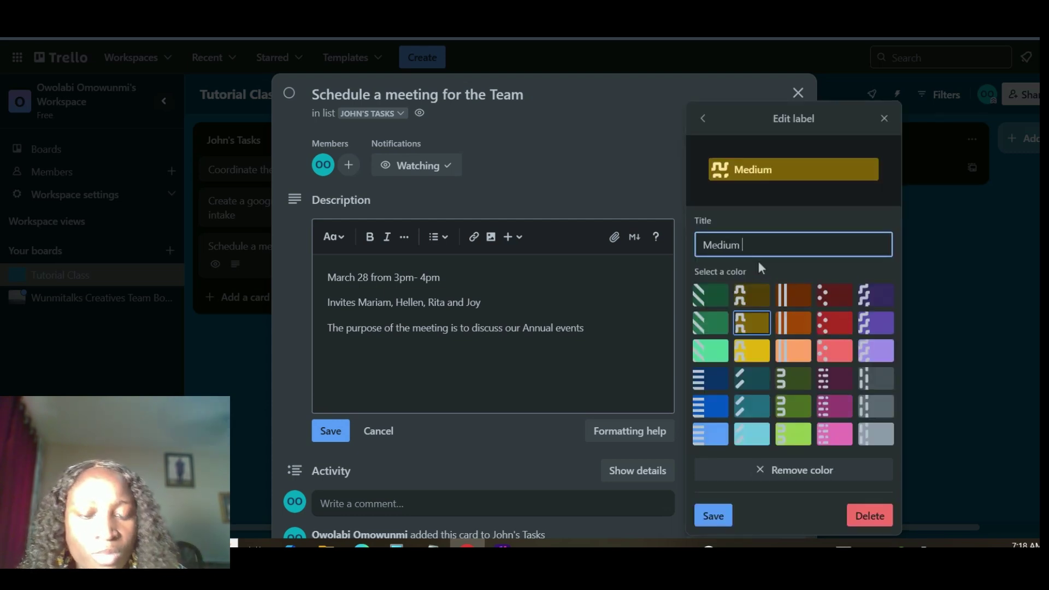
{"action": "left_click", "coordinate": [716, 516]}
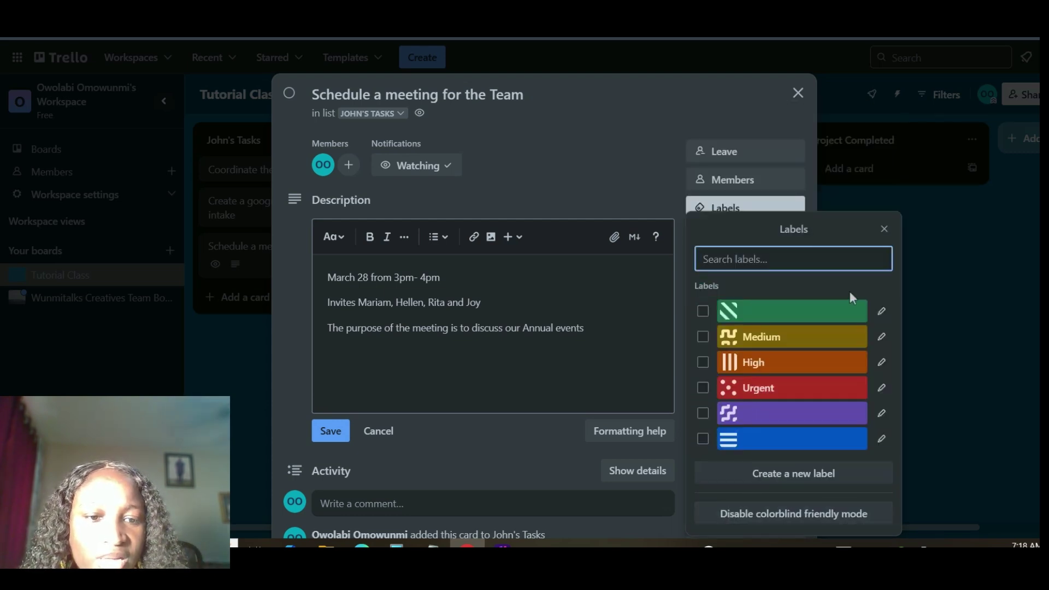
{"action": "left_click", "coordinate": [882, 311]}
{"action": "type", "text": "Low"}
{"action": "left_click", "coordinate": [716, 515]}
{"action": "left_click", "coordinate": [703, 413]}
{"action": "left_click", "coordinate": [702, 438]}
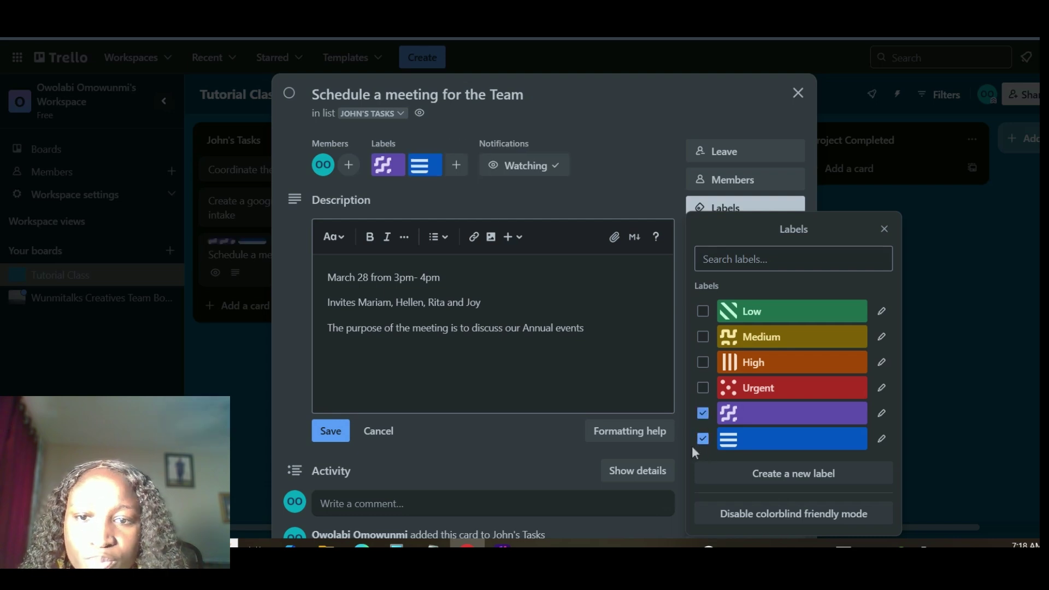
{"action": "left_click", "coordinate": [703, 439]}
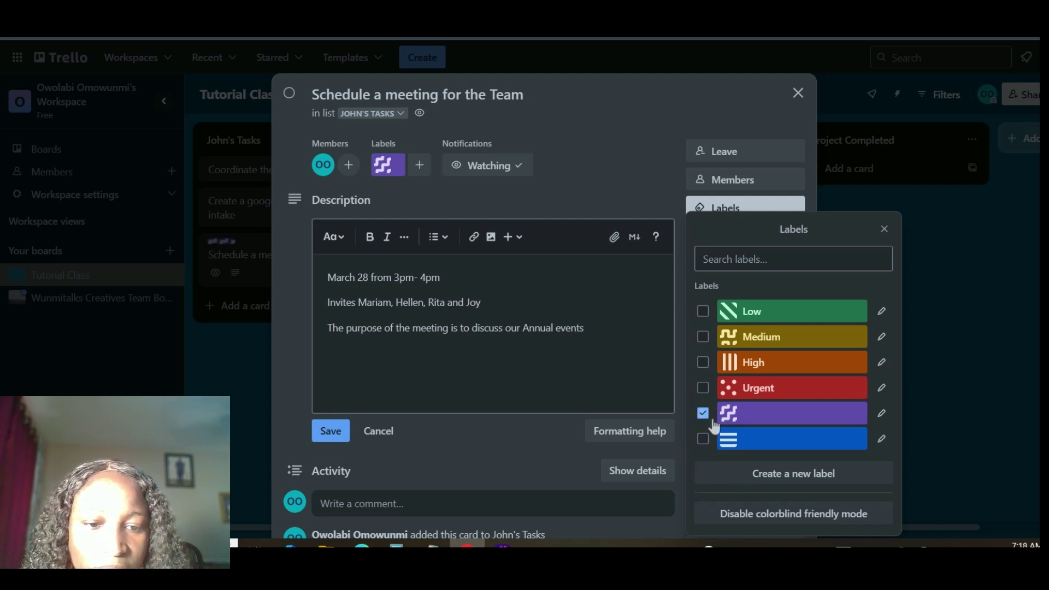
{"action": "left_click", "coordinate": [712, 421]}
Delete the untitled purple and blue labels from the board
{"action": "left_click", "coordinate": [882, 414]}
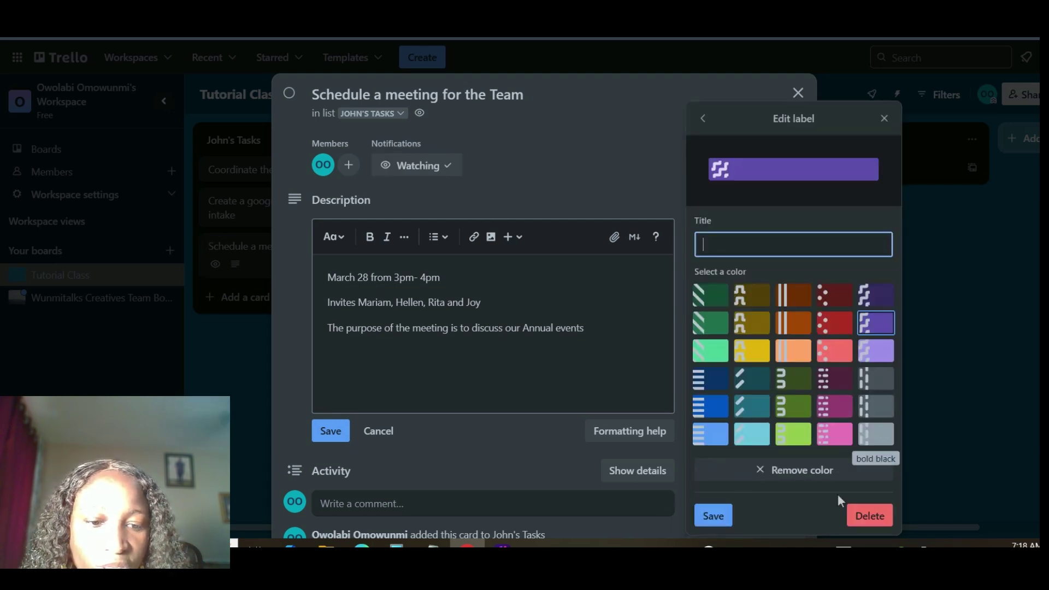
{"action": "left_click", "coordinate": [870, 516]}
{"action": "left_click", "coordinate": [819, 304]}
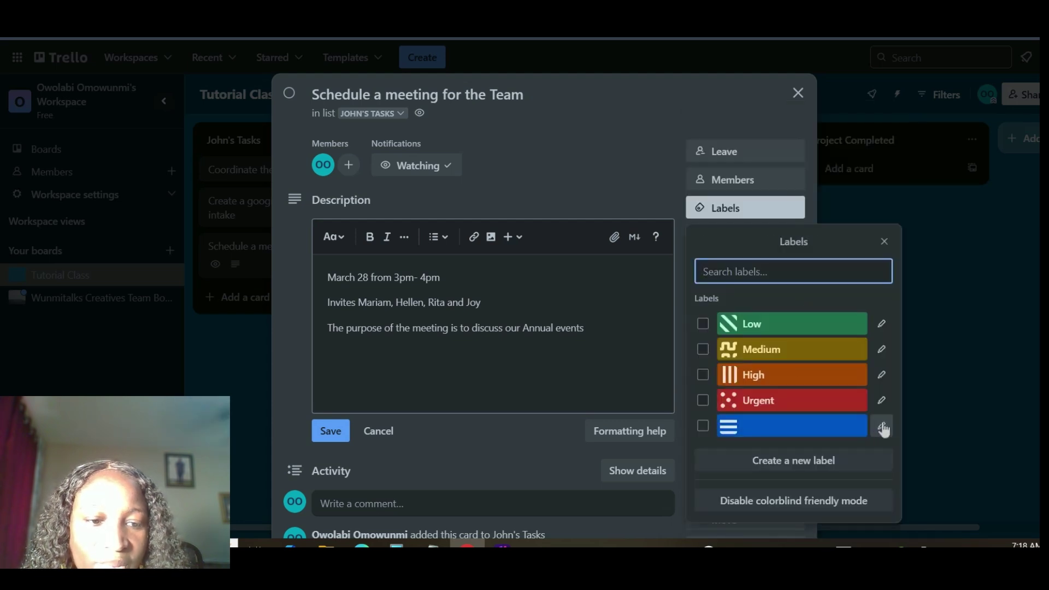
{"action": "left_click", "coordinate": [883, 428]}
{"action": "left_click", "coordinate": [870, 515]}
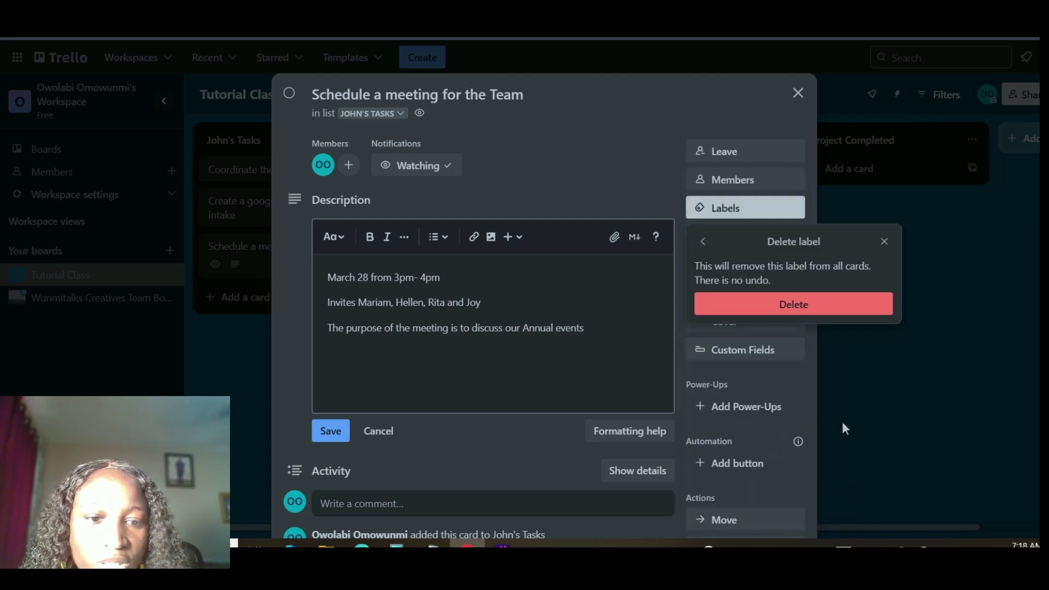
{"action": "left_click", "coordinate": [826, 304]}
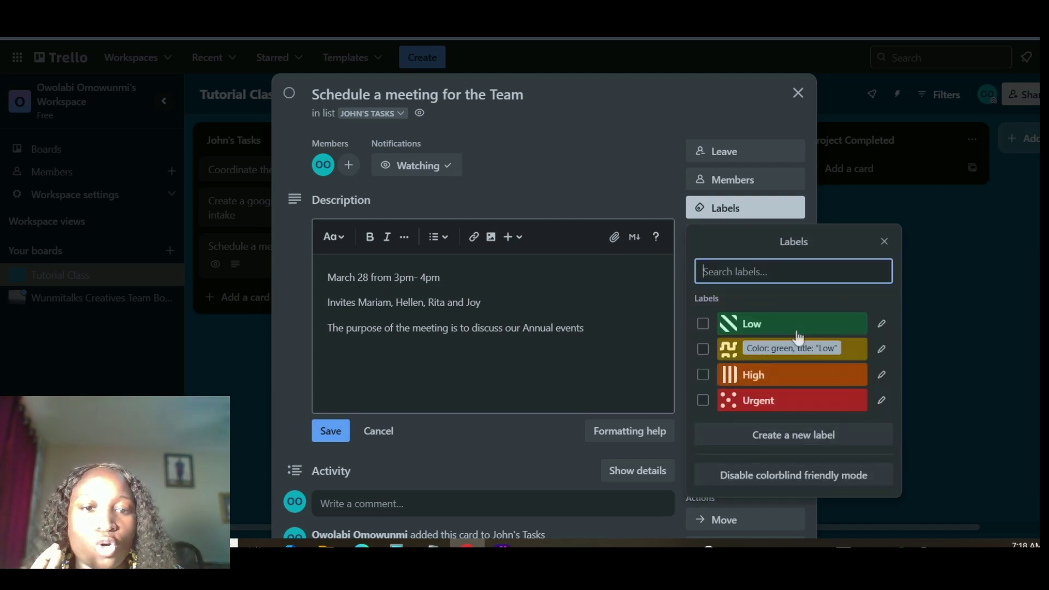
Apply the orange "High" label to the meeting card and close the label list
{"action": "left_click", "coordinate": [756, 381]}
{"action": "left_click", "coordinate": [627, 146]}
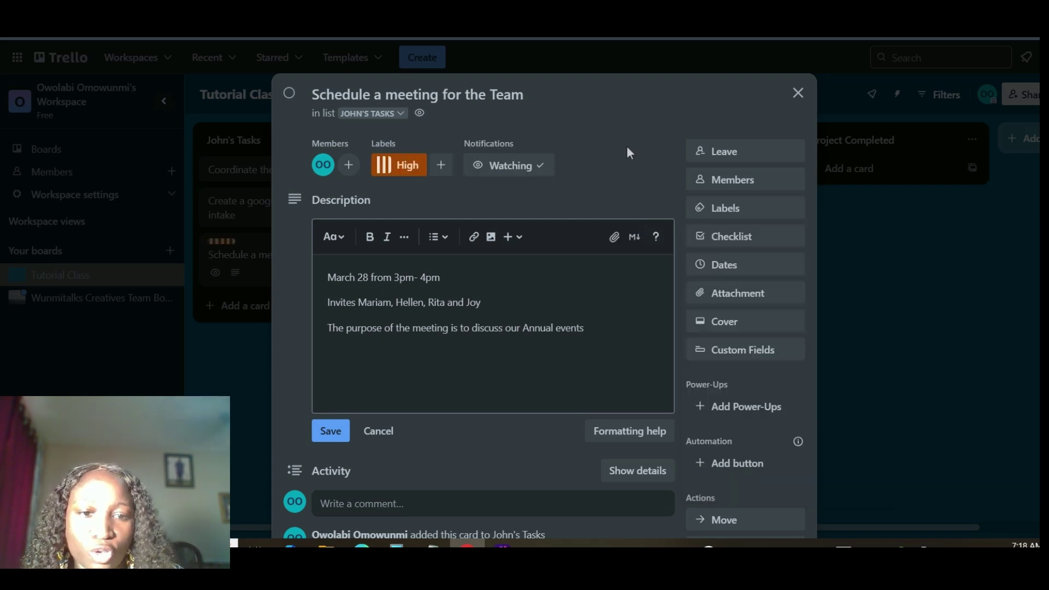
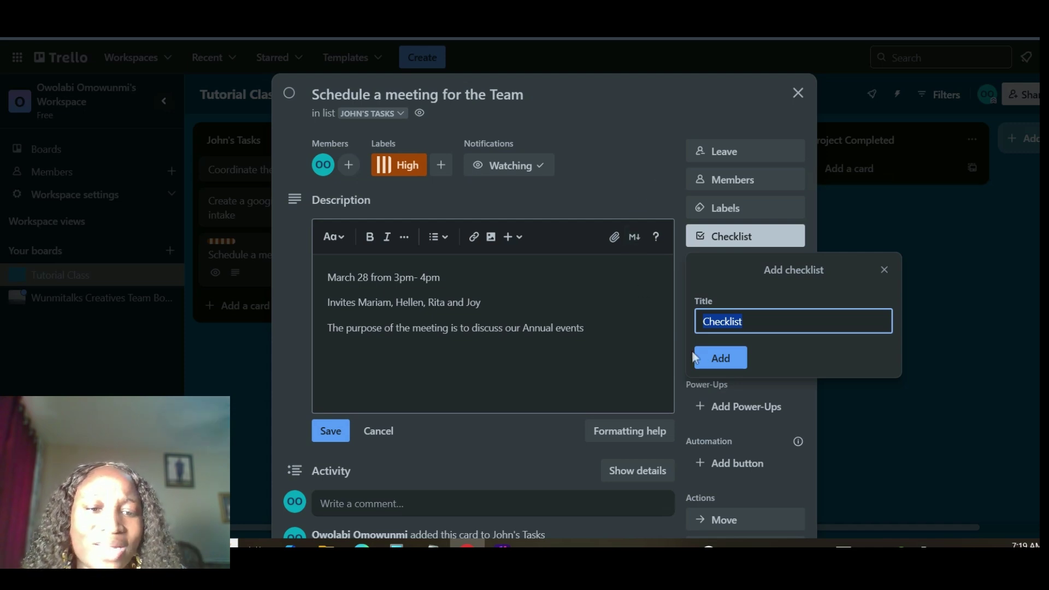
Add a checklist titled "Checklist" to the meeting card with the item "Schedule the meeting"
{"action": "left_click", "coordinate": [710, 361]}
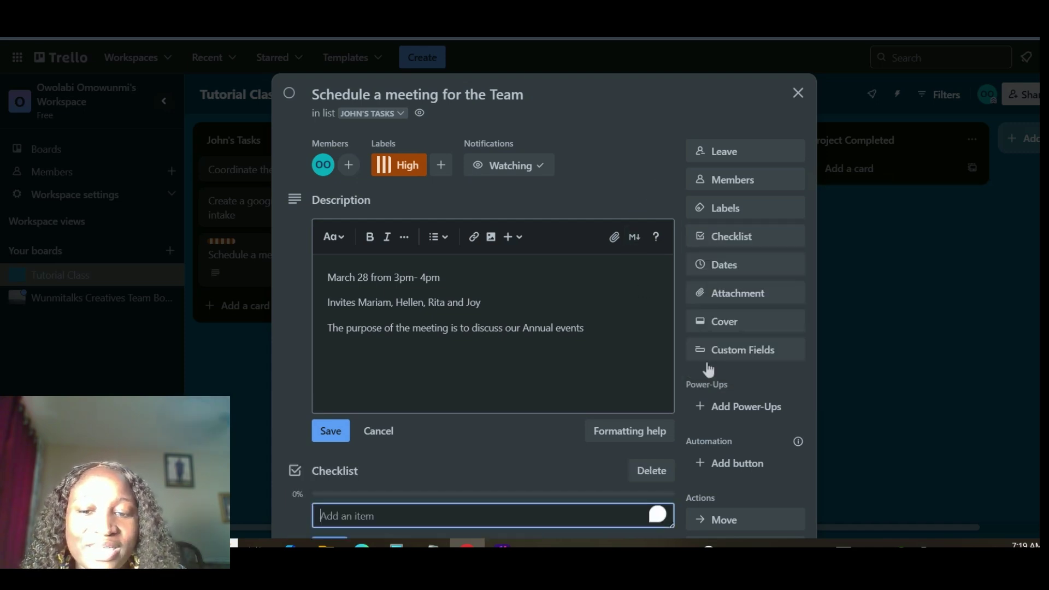
{"action": "scroll", "coordinate": [552, 299], "scroll_direction": "down", "scroll_amount": 3}
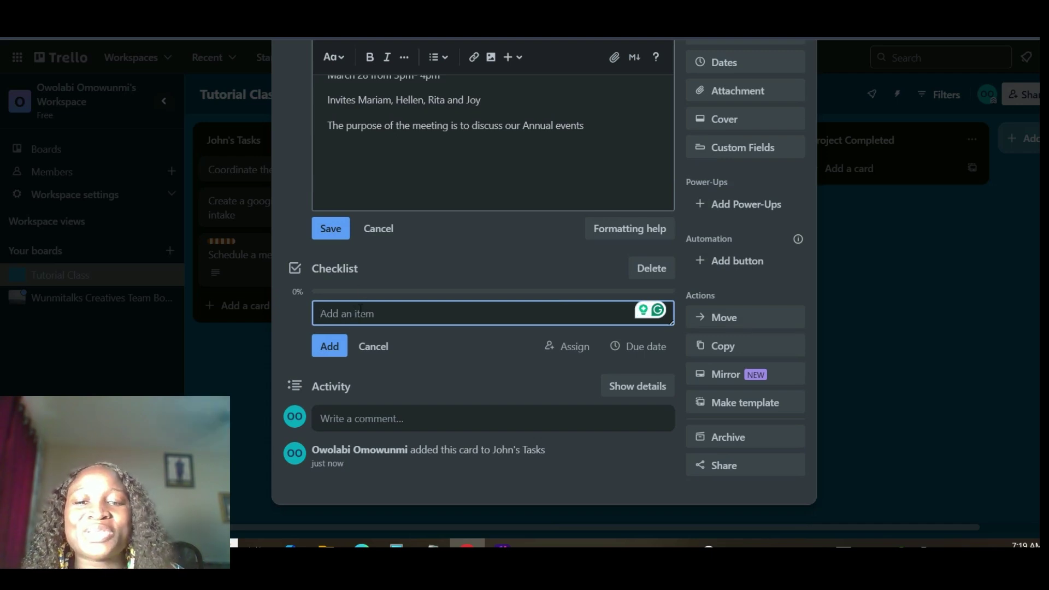
{"action": "type", "text": "Sch"}
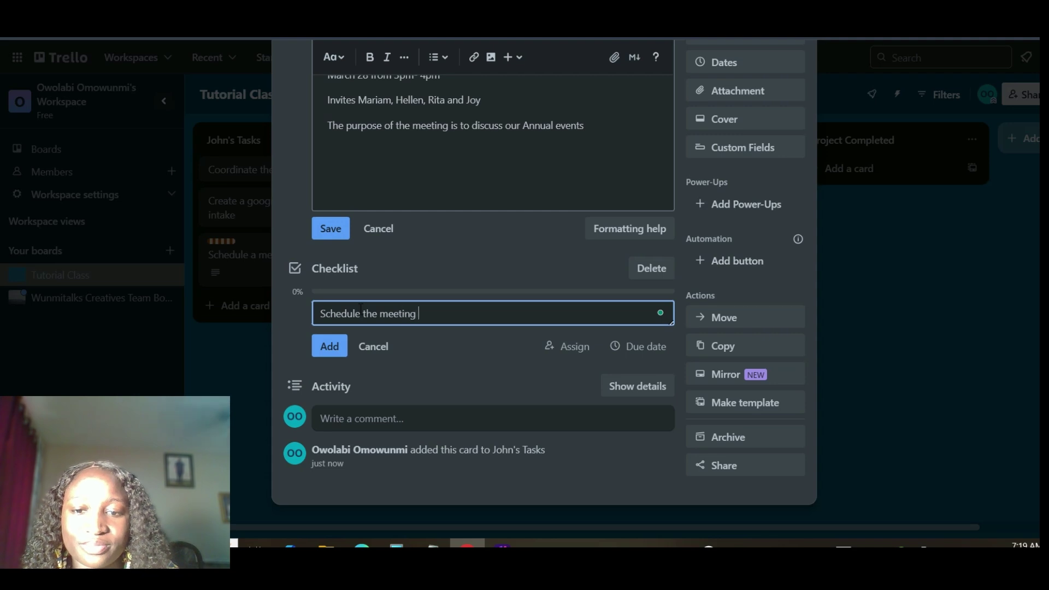
{"action": "type", "text": "edule the meeting"}
{"action": "key", "text": "Return"}
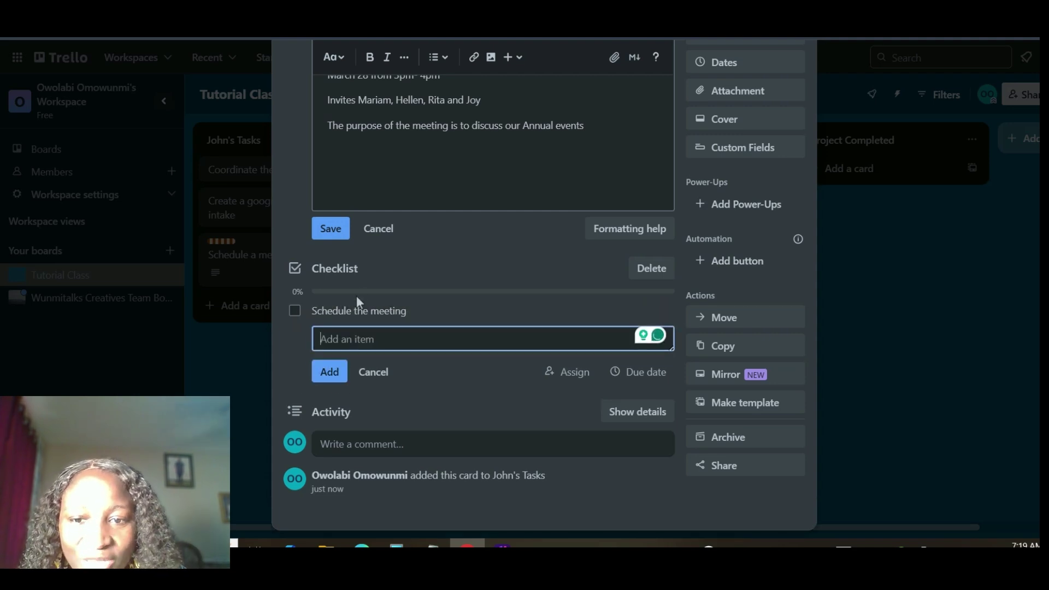
Add the checklist item "Inform the team about the meetings"
{"action": "type", "text": "I"}
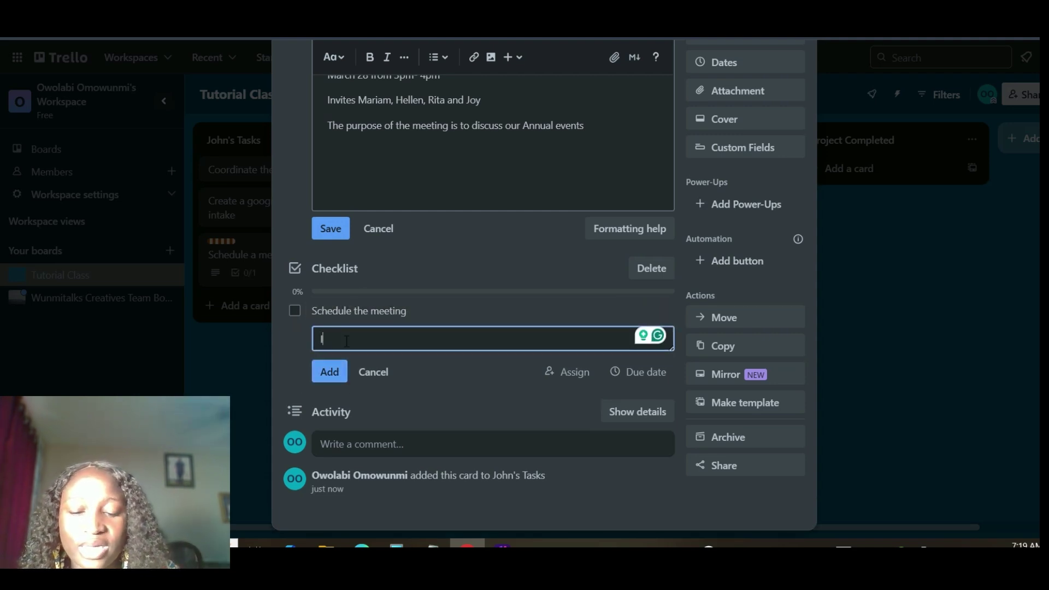
{"action": "type", "text": "fnform th"}
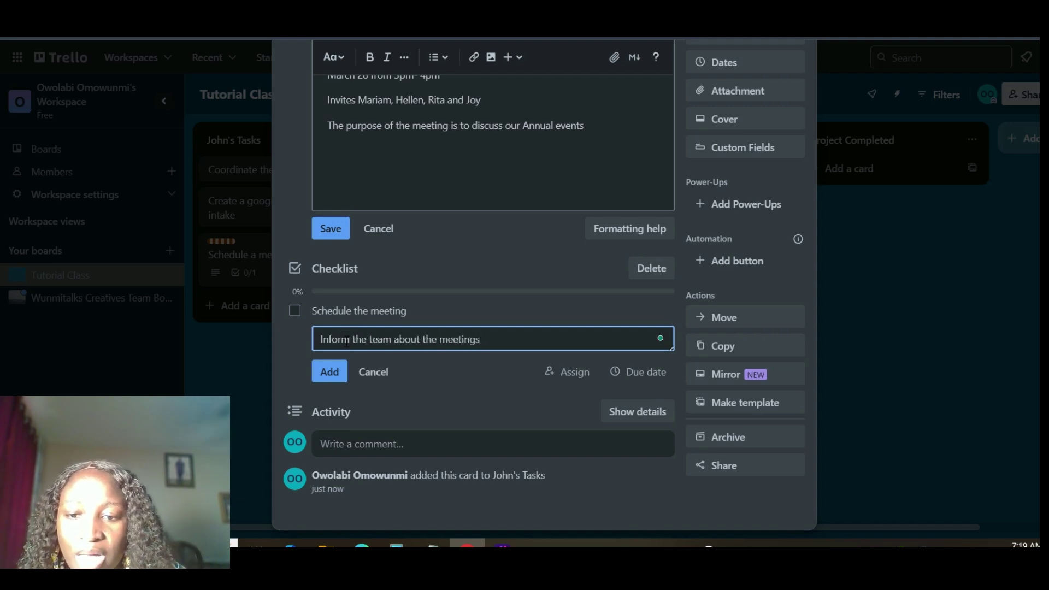
{"action": "type", "text": "e team about the meetings"}
{"action": "left_click", "coordinate": [338, 380]}
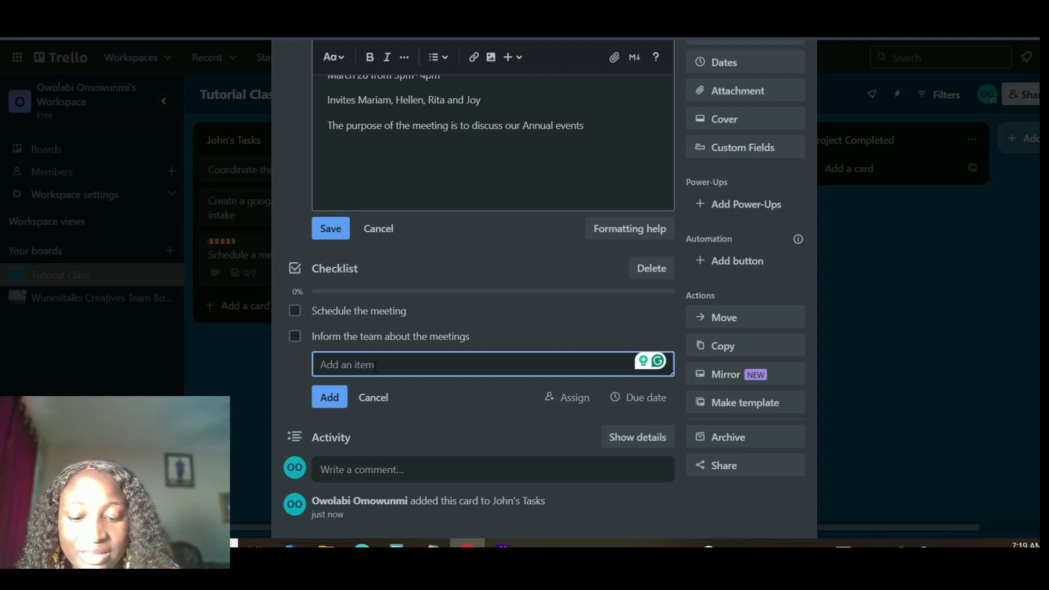
Add the checklist item "Create the memo for the meeting" and finish adding items
{"action": "type", "text": "Ty"}
{"action": "key", "text": "BackSpace"}
{"action": "key", "text": "BackSpace"}
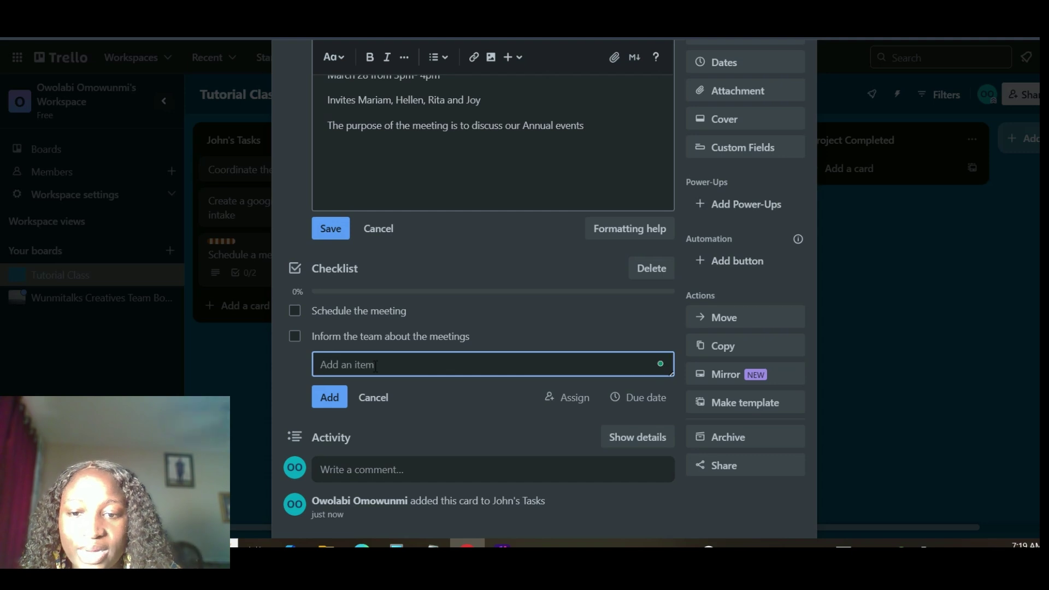
{"action": "type", "text": "Create "}
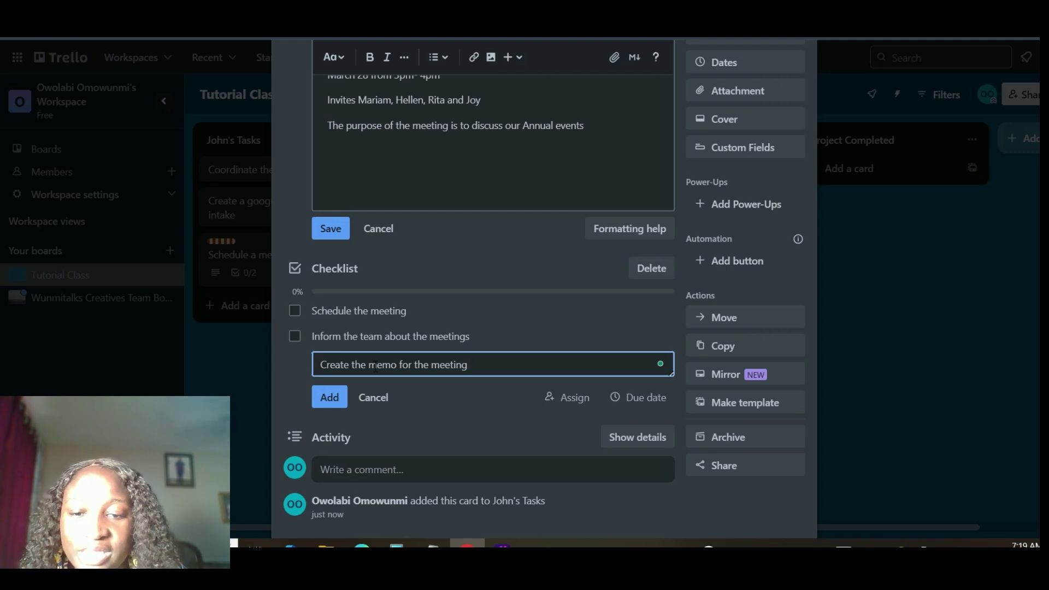
{"action": "type", "text": "the memo for the meeting"}
{"action": "left_click", "coordinate": [332, 397]}
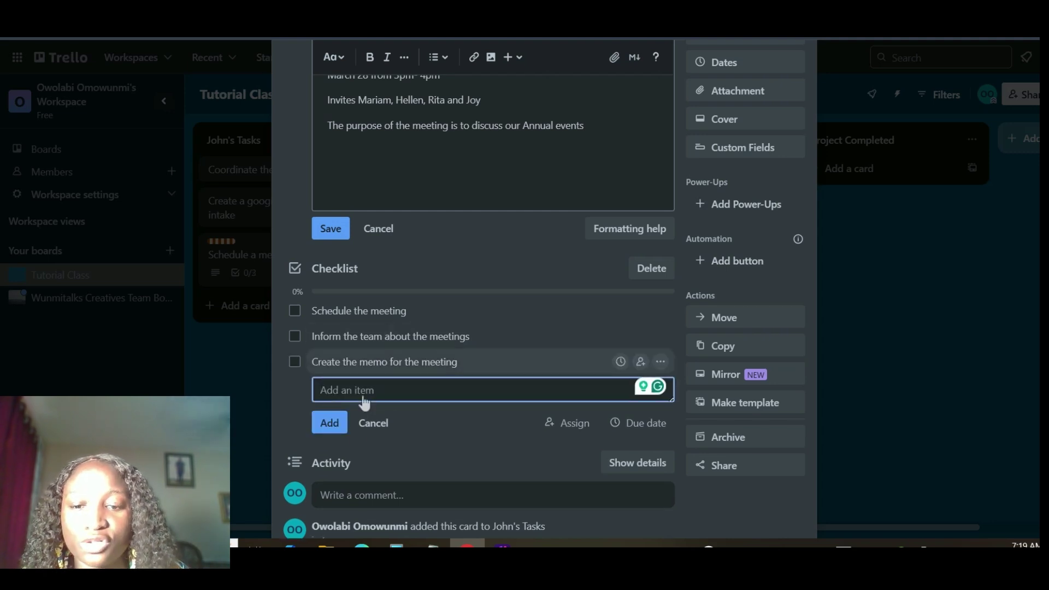
{"action": "left_click", "coordinate": [367, 425]}
{"action": "scroll", "coordinate": [373, 346], "scroll_direction": "up", "scroll_amount": 4}
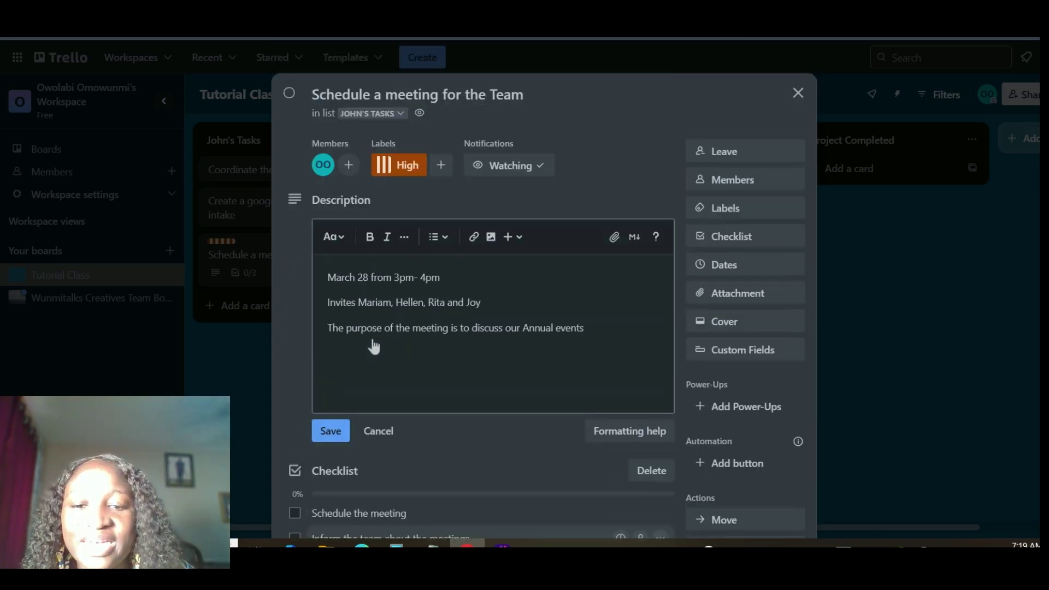
{"action": "scroll", "coordinate": [373, 346], "scroll_direction": "down", "scroll_amount": 4}
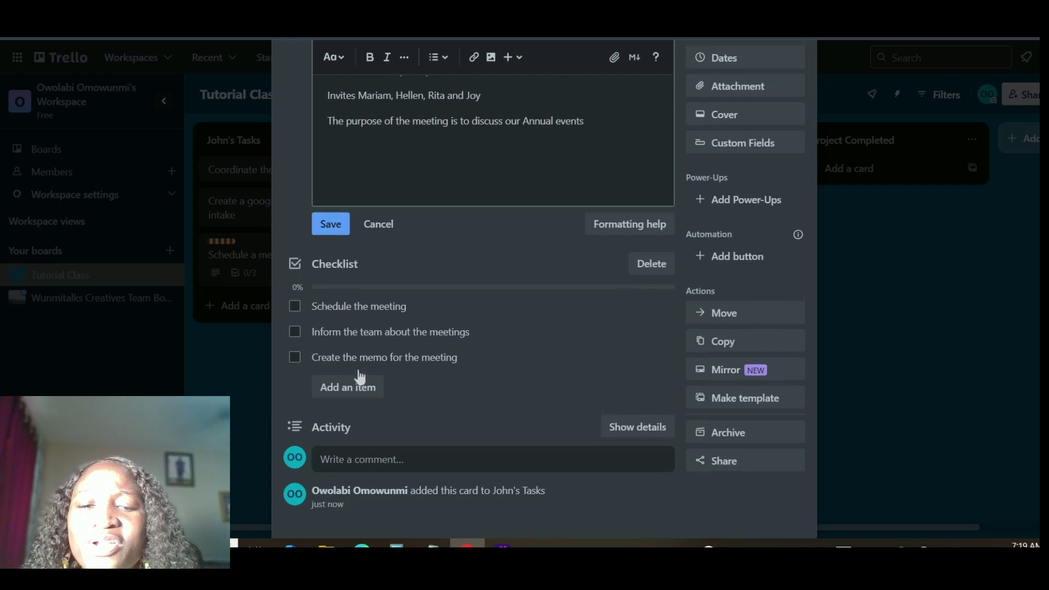
{"action": "scroll", "coordinate": [497, 245], "scroll_direction": "up", "scroll_amount": 3}
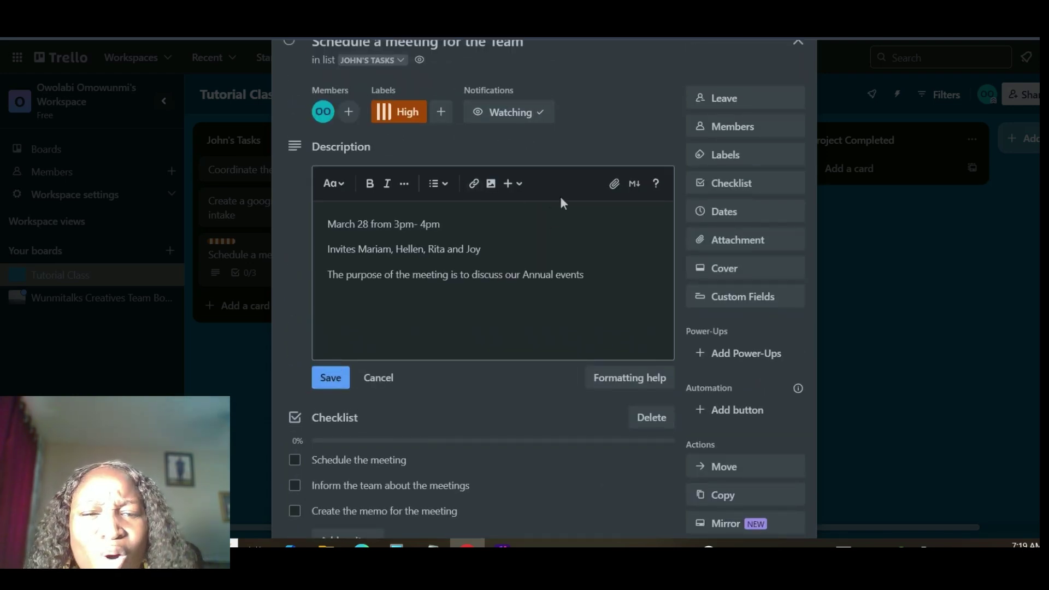
{"action": "scroll", "coordinate": [463, 344], "scroll_direction": "down", "scroll_amount": 1}
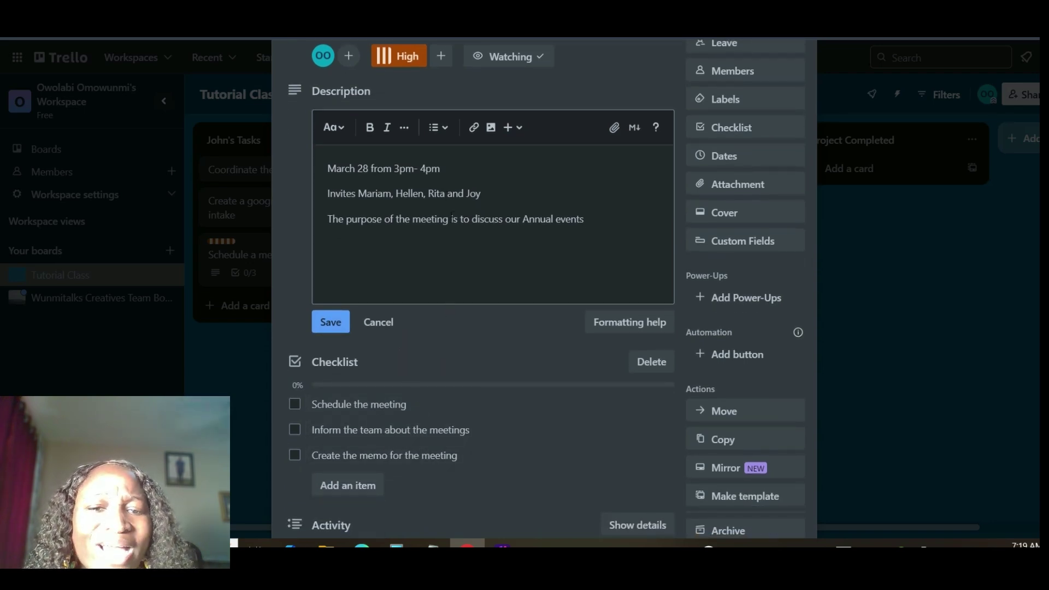
{"action": "left_click", "coordinate": [452, 219]}
{"action": "scroll", "coordinate": [416, 376], "scroll_direction": "down", "scroll_amount": 1}
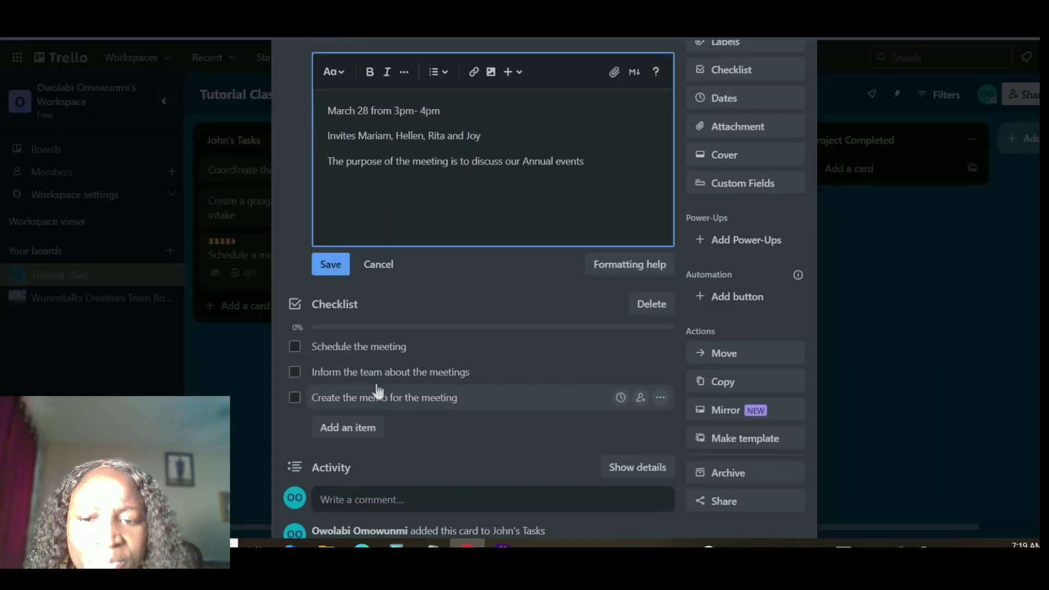
Check off all three checklist items and uncheck them again
{"action": "left_click", "coordinate": [295, 350]}
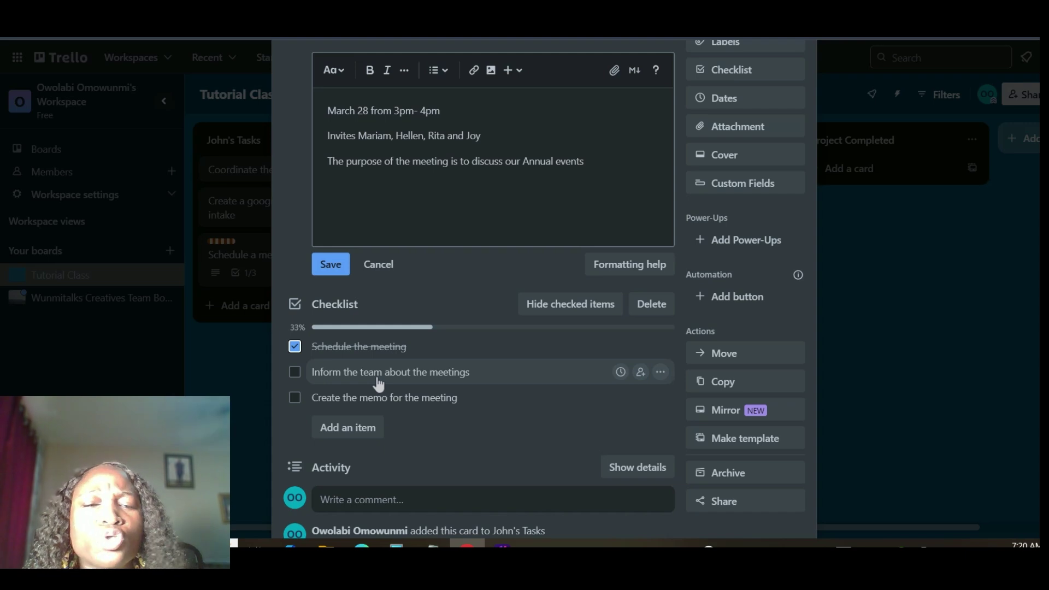
{"action": "left_click", "coordinate": [295, 373]}
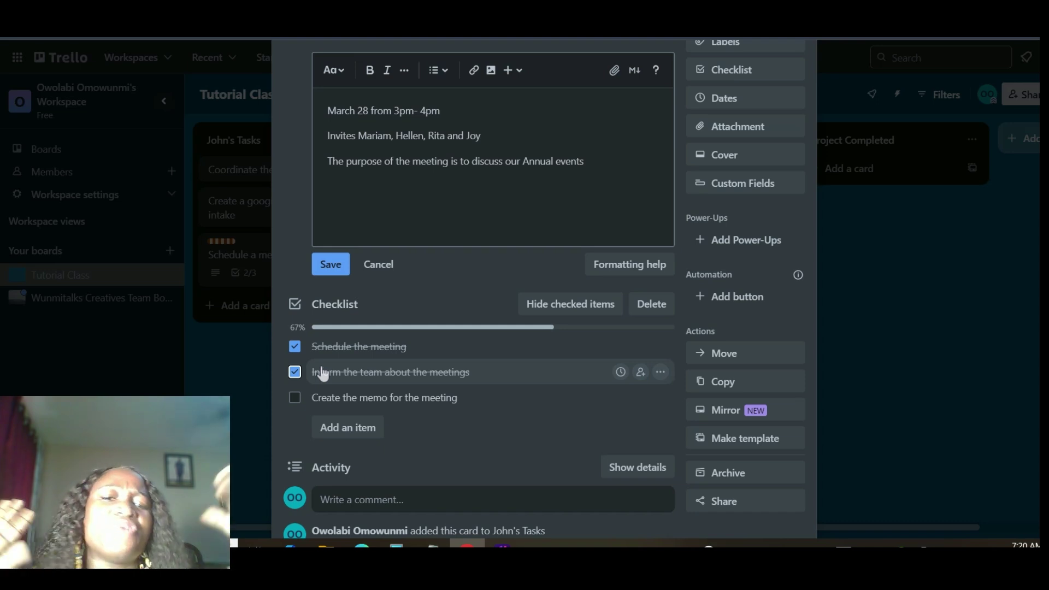
{"action": "left_click", "coordinate": [295, 402]}
{"action": "left_click", "coordinate": [294, 403]}
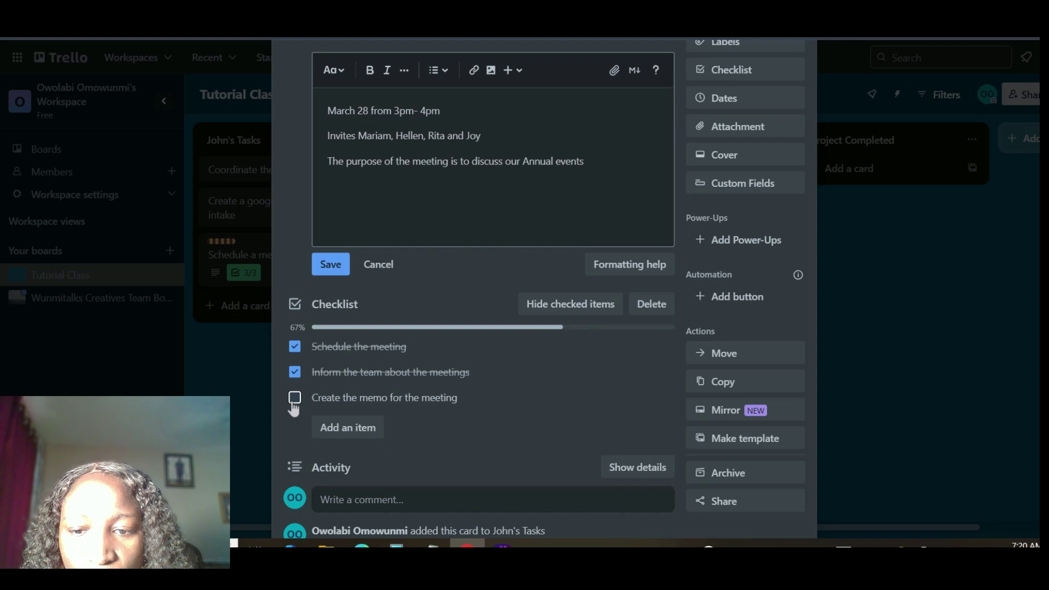
{"action": "left_click", "coordinate": [294, 372]}
{"action": "left_click", "coordinate": [295, 346]}
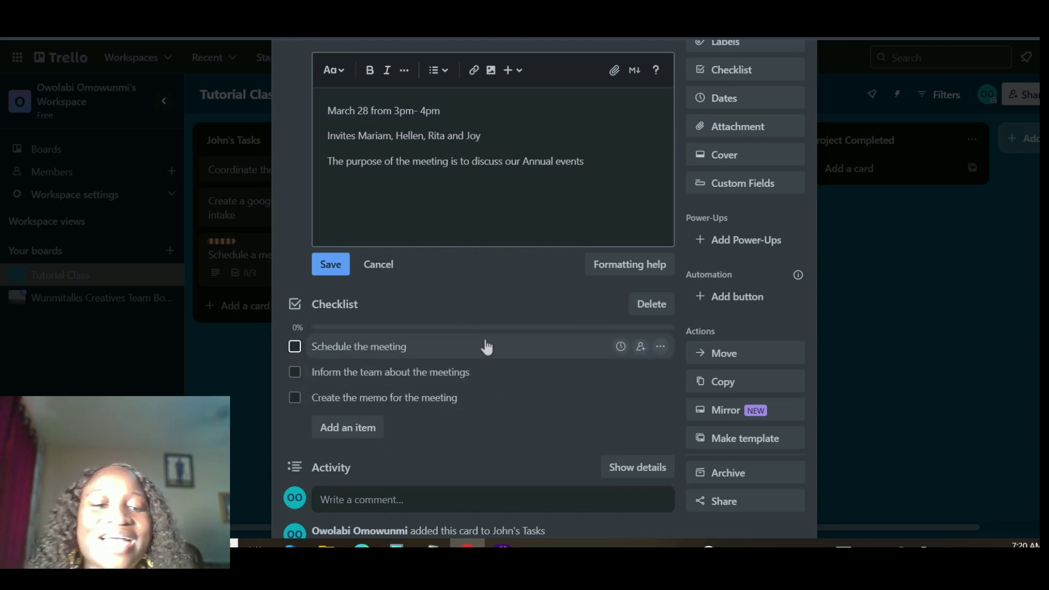
{"action": "scroll", "coordinate": [462, 295], "scroll_direction": "up", "scroll_amount": 2}
{"action": "scroll", "coordinate": [461, 294], "scroll_direction": "up", "scroll_amount": 1}
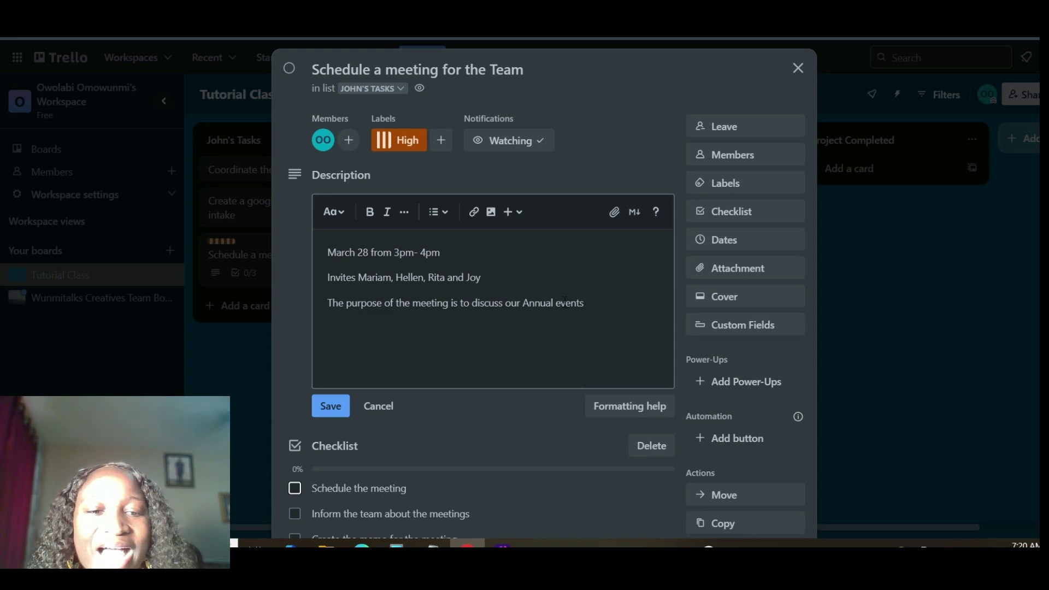
{"action": "scroll", "coordinate": [717, 274], "scroll_direction": "down", "scroll_amount": 1}
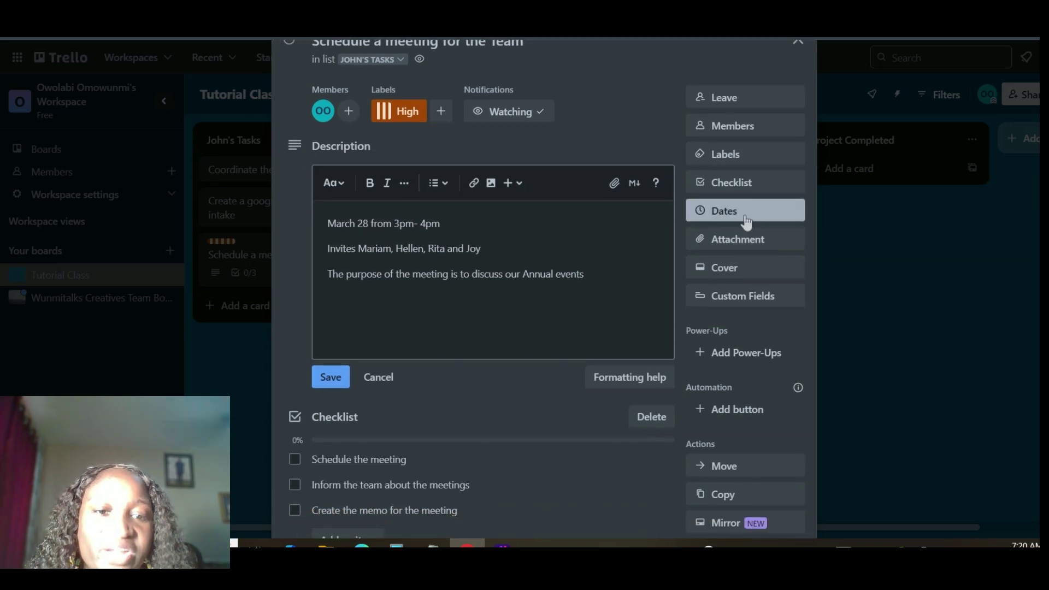
{"action": "left_click", "coordinate": [747, 221]}
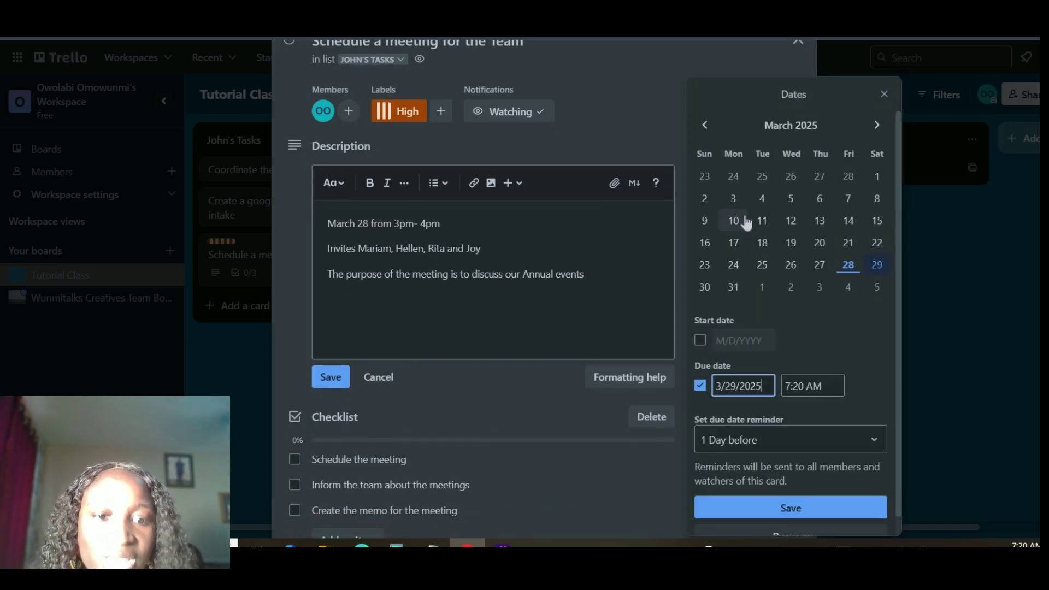
{"action": "left_click", "coordinate": [884, 94]}
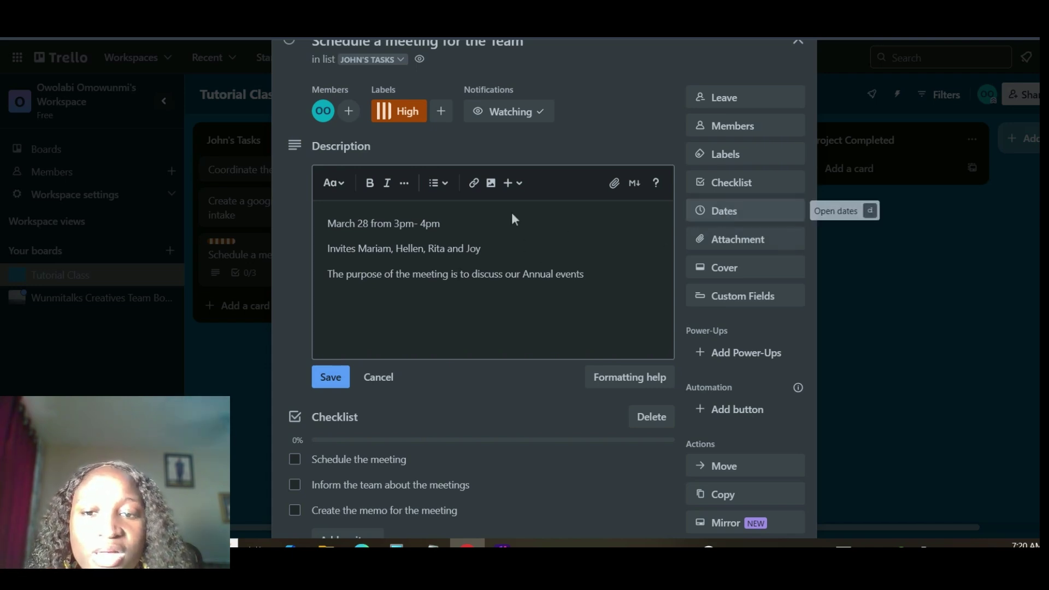
Set the meeting date in the card's description to March 30
{"action": "left_click", "coordinate": [369, 224]}
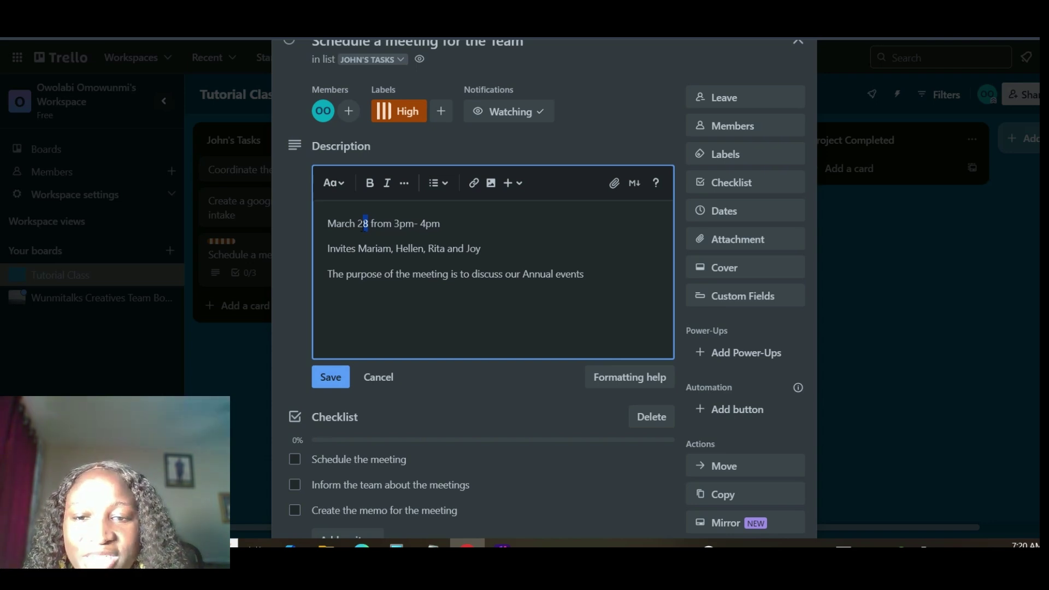
{"action": "key", "text": "BackSpace"}
{"action": "key", "text": "BackSpace"}
{"action": "type", "text": "30"}
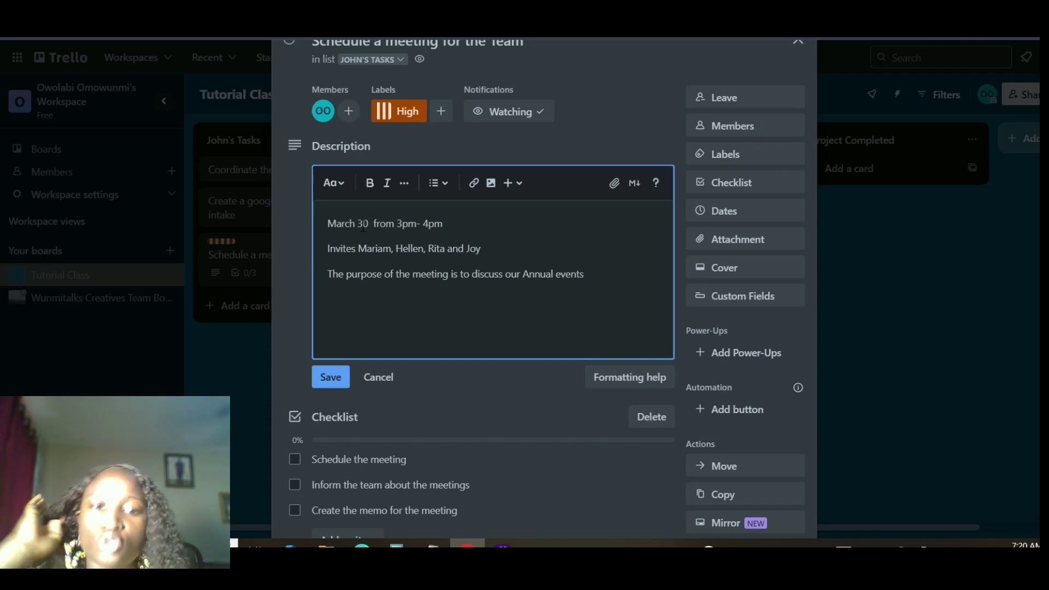
Give the meeting card a due date of 3/29/2025 at 7:20 AM with a reminder 1 day before
{"action": "left_click", "coordinate": [746, 223]}
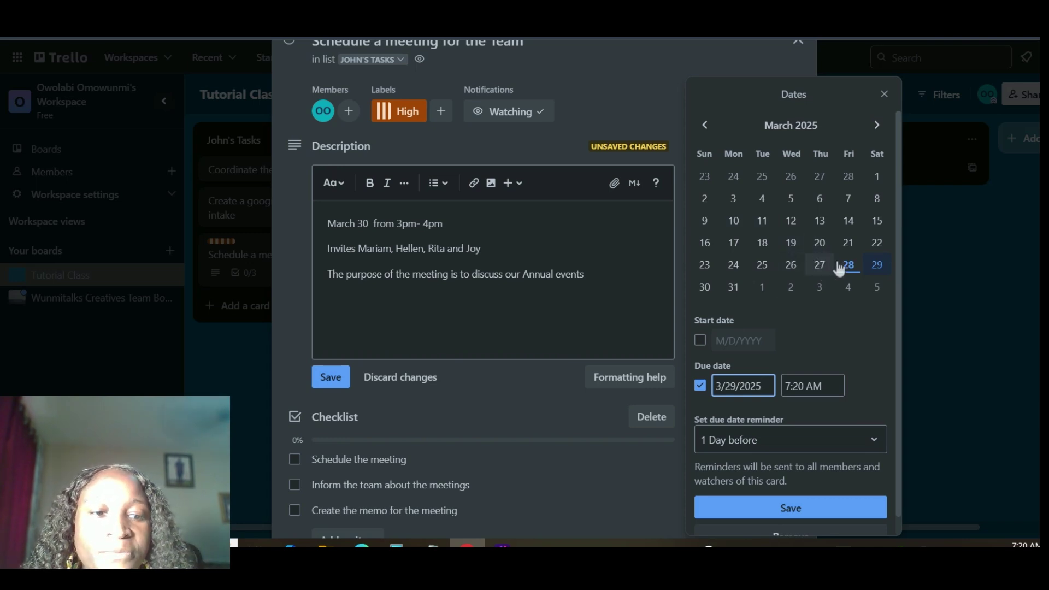
{"action": "left_click", "coordinate": [877, 268]}
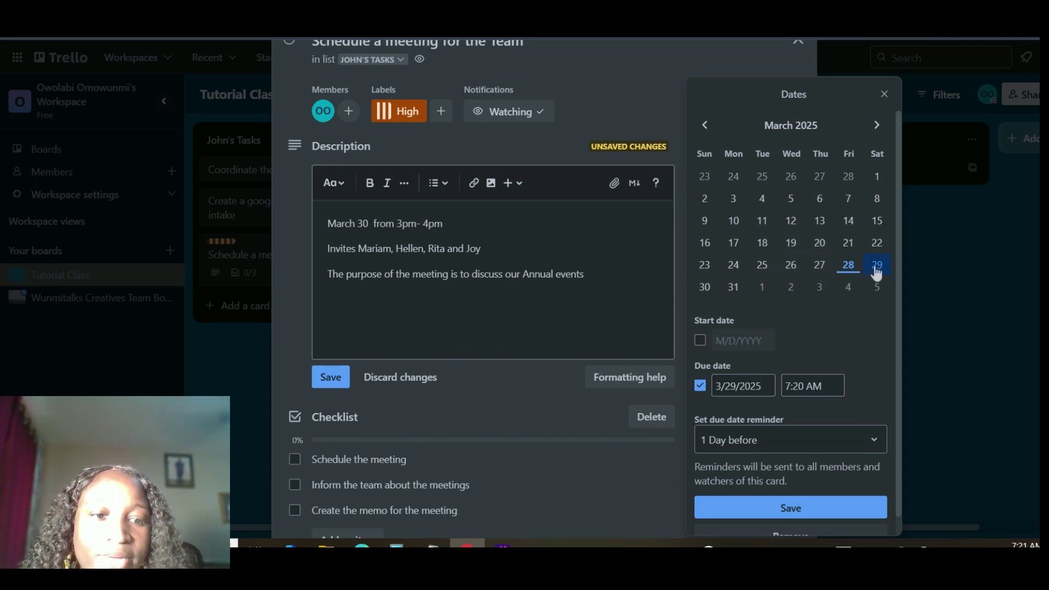
{"action": "left_click", "coordinate": [764, 508]}
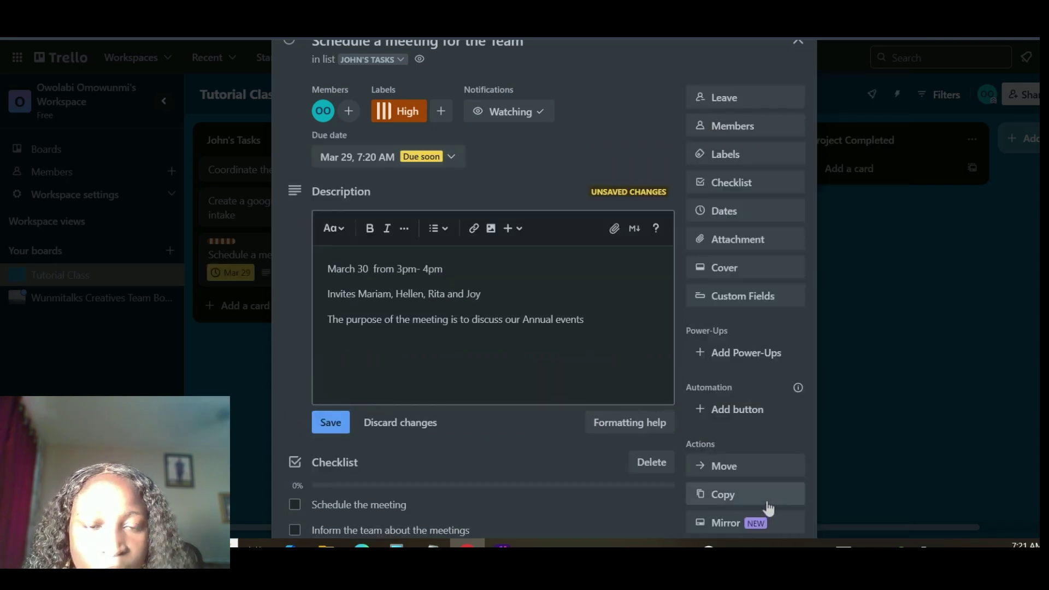
{"action": "left_click", "coordinate": [737, 159]}
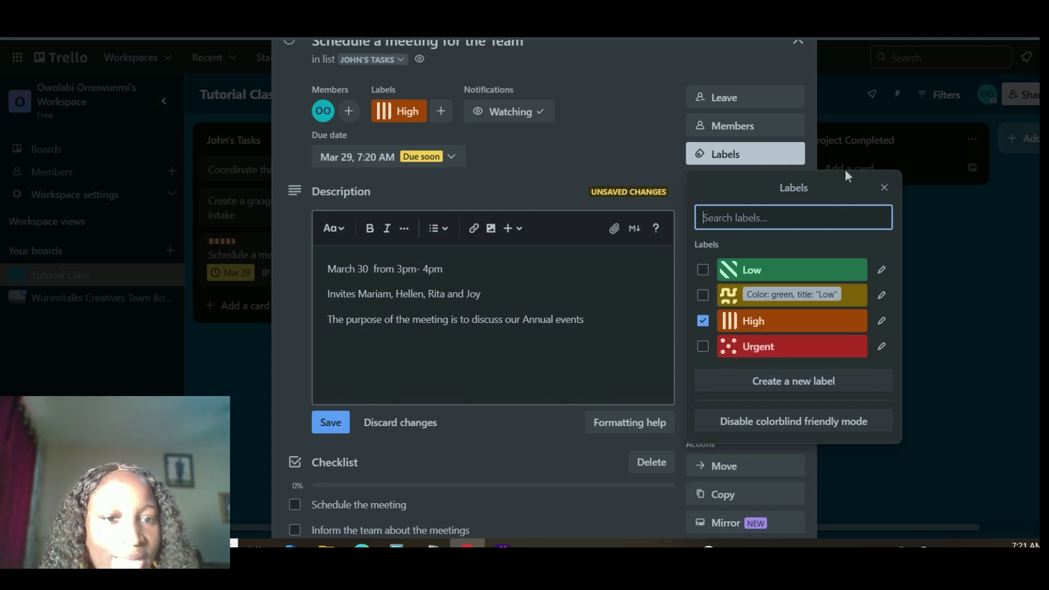
{"action": "left_click", "coordinate": [884, 188]}
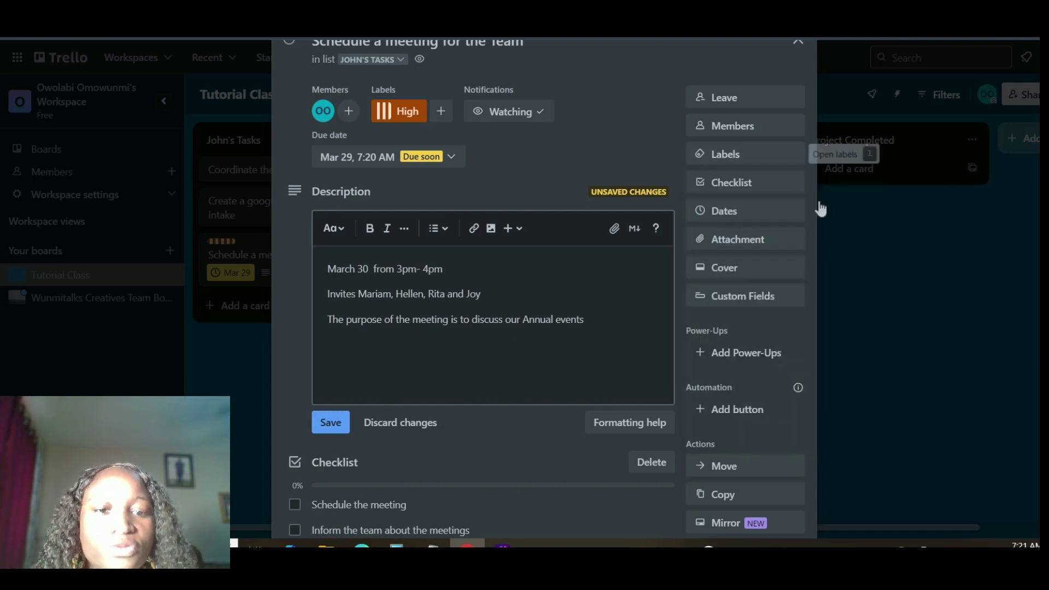
{"action": "left_click", "coordinate": [752, 191]}
{"action": "scroll", "coordinate": [352, 473], "scroll_direction": "down", "scroll_amount": 2}
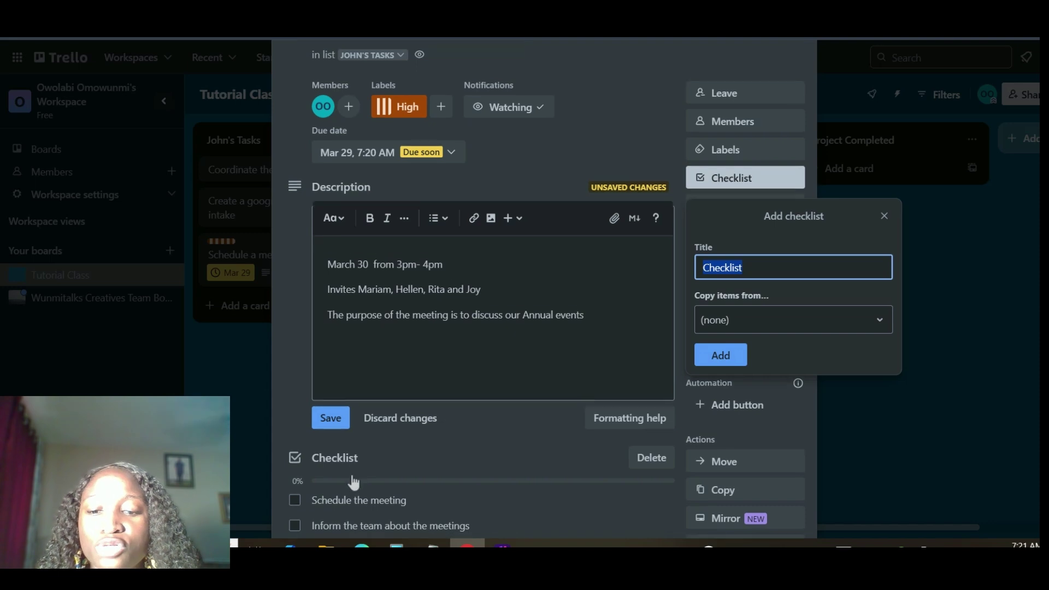
{"action": "left_click", "coordinate": [884, 144]}
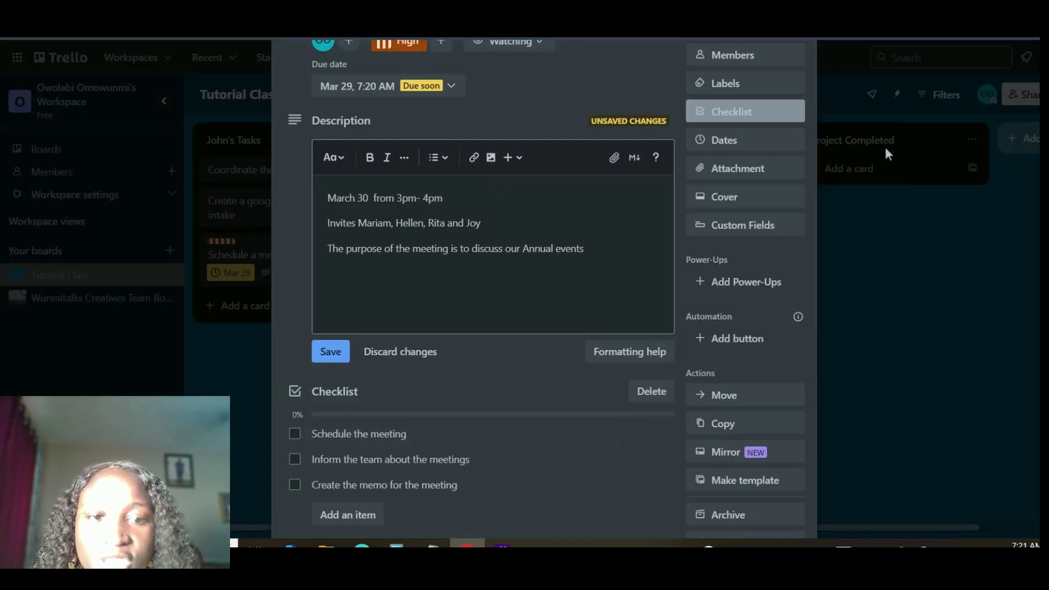
Reselect 3/29/2025 as the meeting card's due date and save the dates again
{"action": "left_click", "coordinate": [738, 143]}
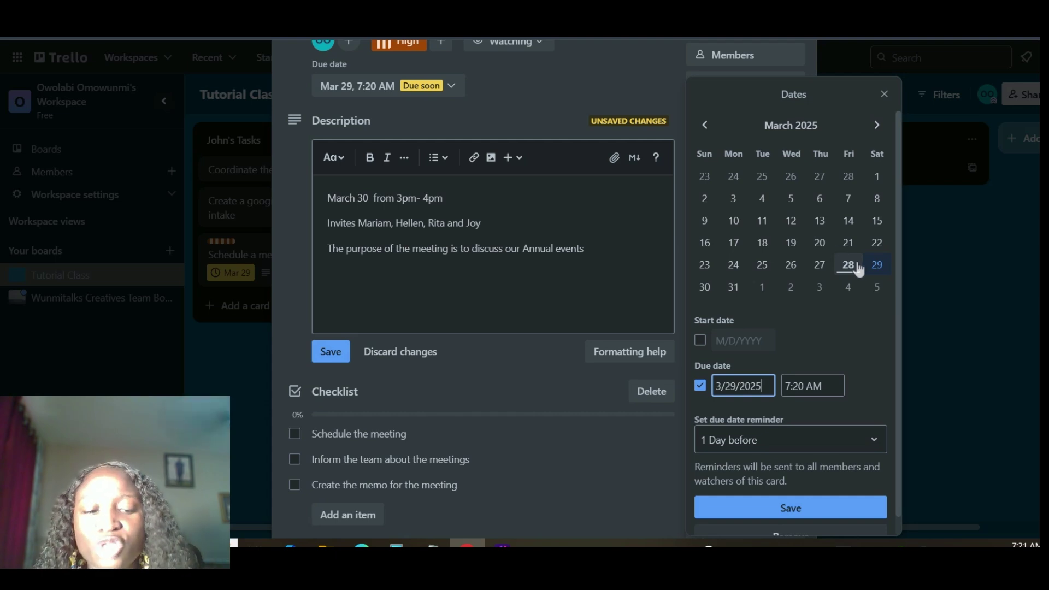
{"action": "left_click", "coordinate": [877, 266]}
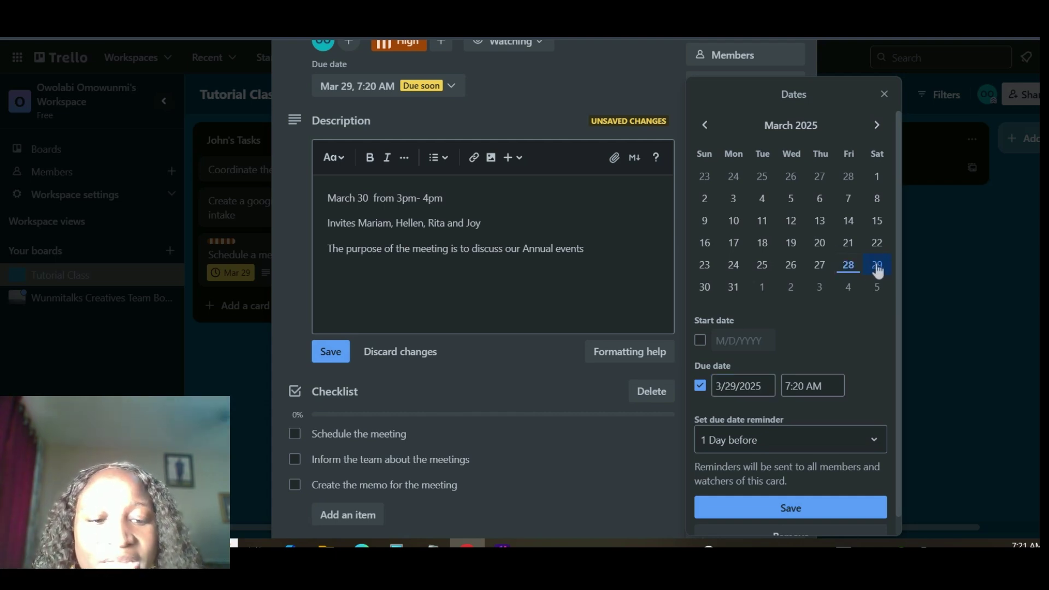
{"action": "left_click", "coordinate": [779, 505]}
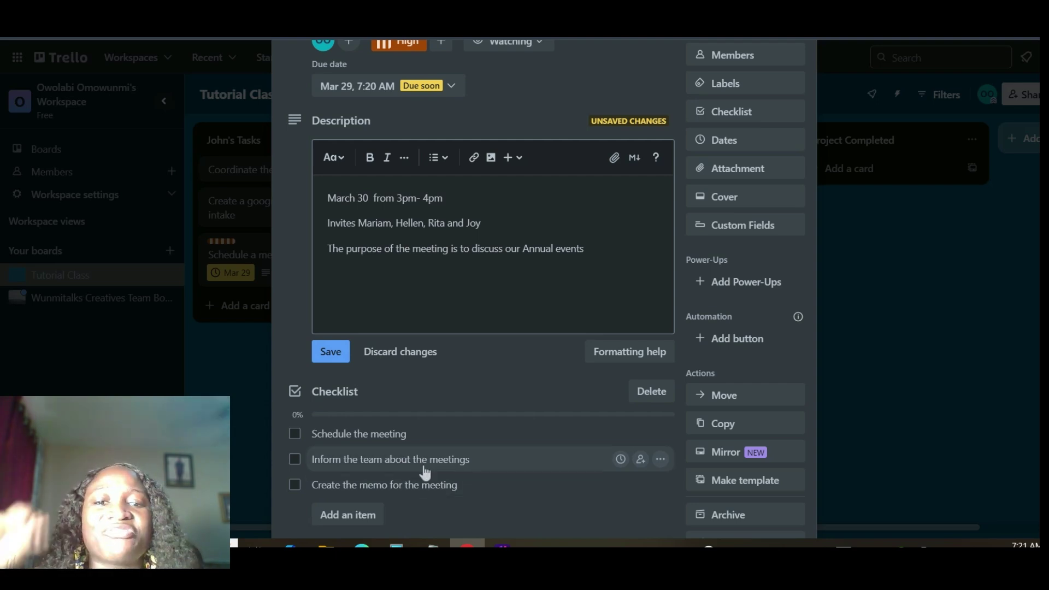
{"action": "left_click", "coordinate": [727, 143]}
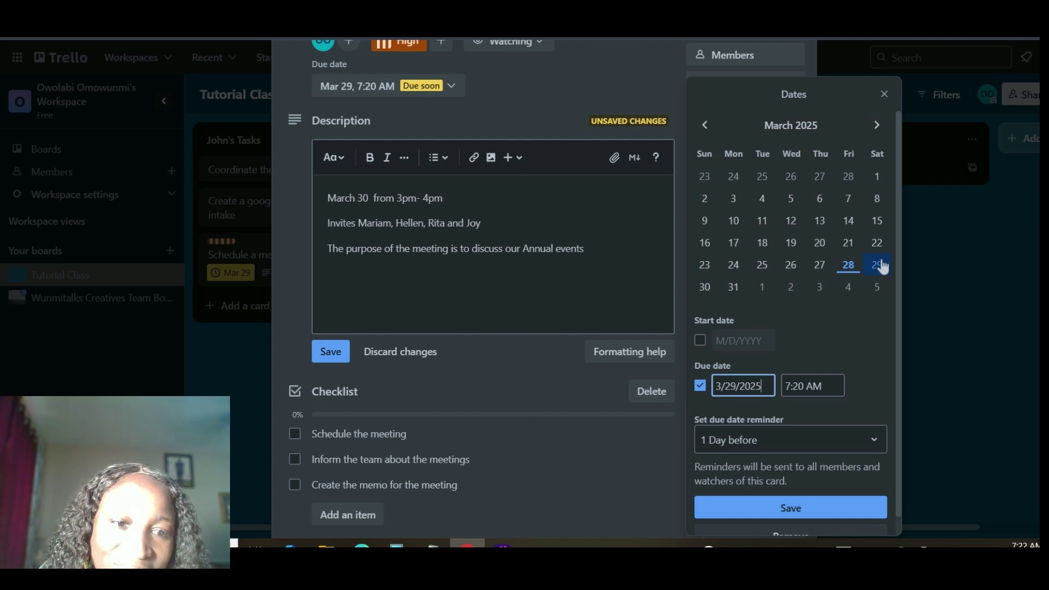
{"action": "left_click", "coordinate": [790, 508]}
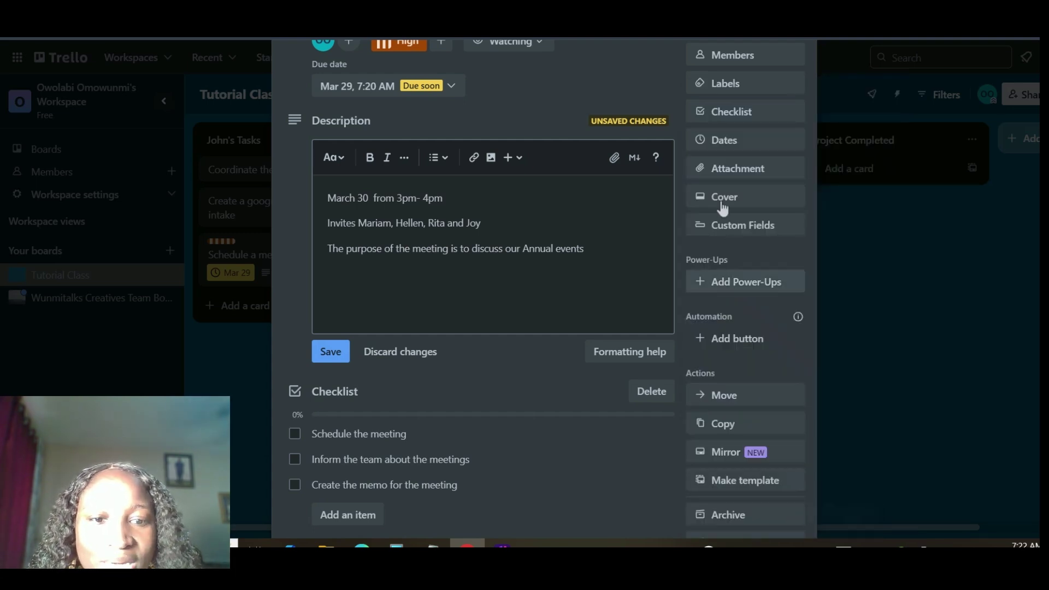
{"action": "left_click", "coordinate": [744, 171]}
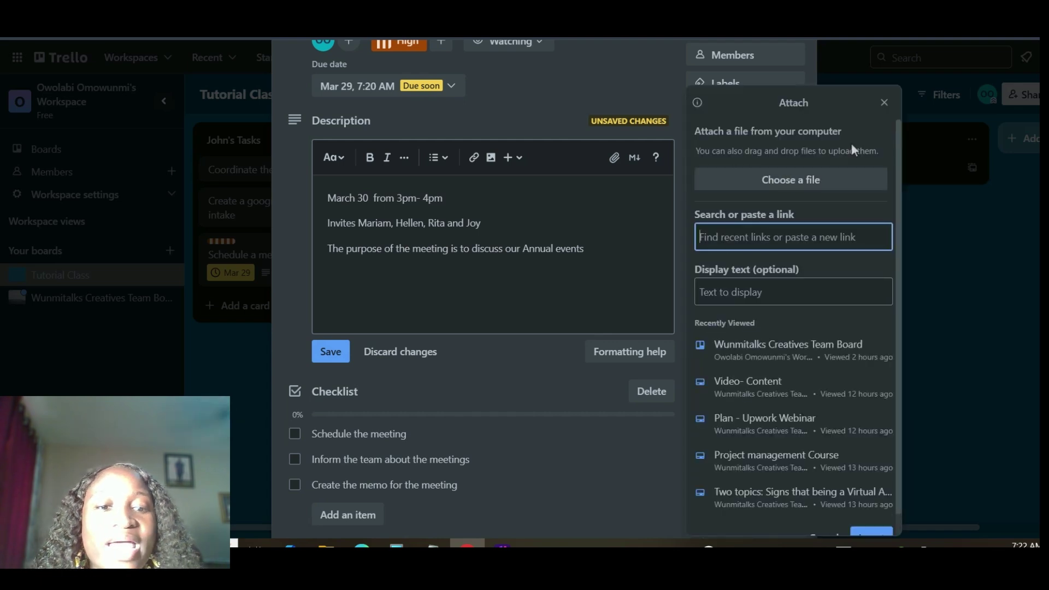
{"action": "left_click", "coordinate": [884, 103]}
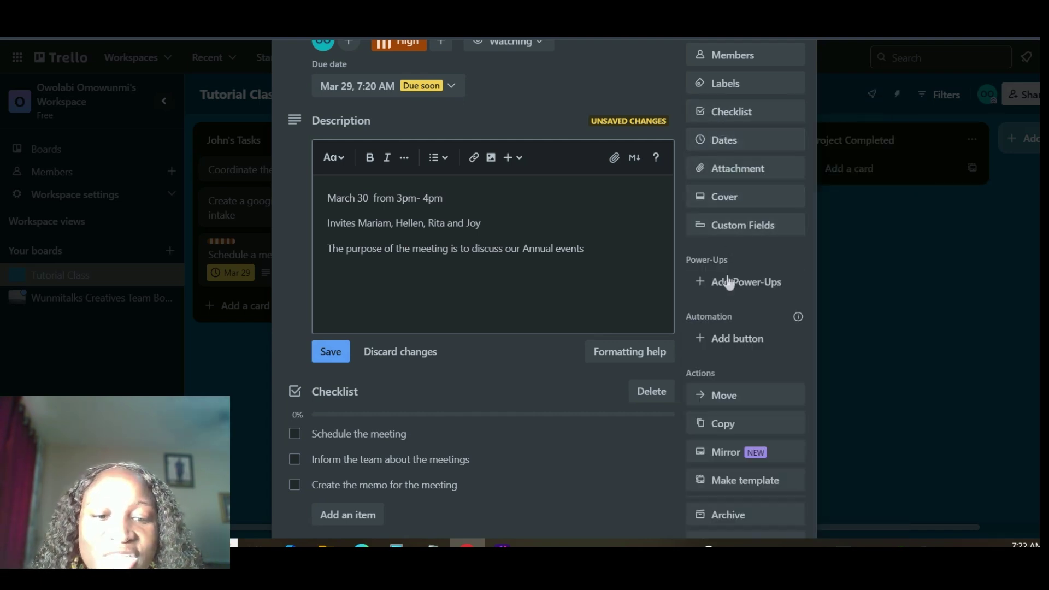
Save the edited description and close the meeting card
{"action": "scroll", "coordinate": [655, 390], "scroll_direction": "down", "scroll_amount": 3}
{"action": "scroll", "coordinate": [654, 390], "scroll_direction": "up", "scroll_amount": 5}
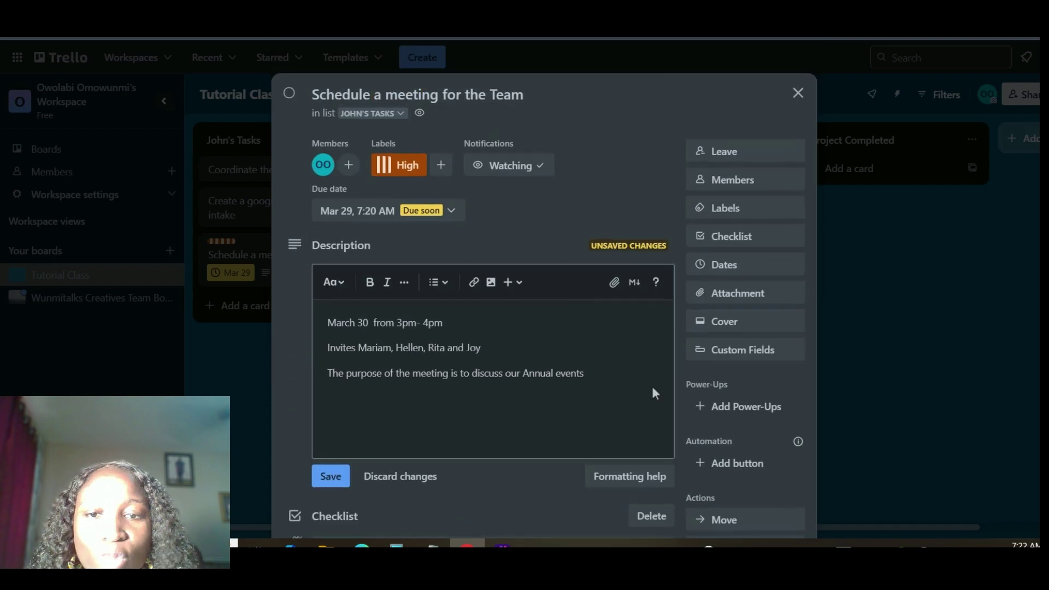
{"action": "left_click", "coordinate": [329, 479]}
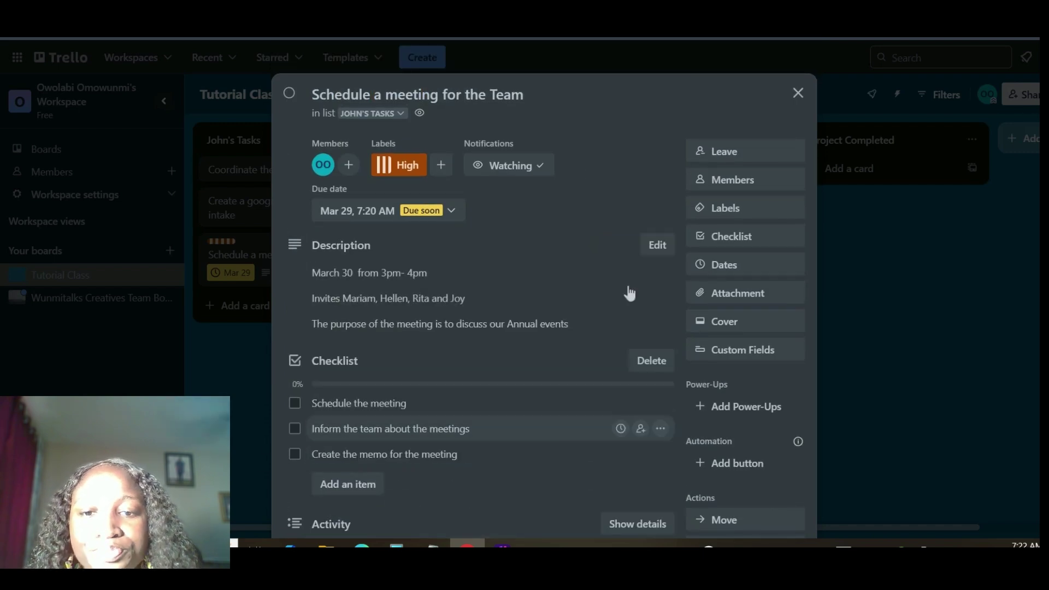
{"action": "left_click", "coordinate": [798, 94]}
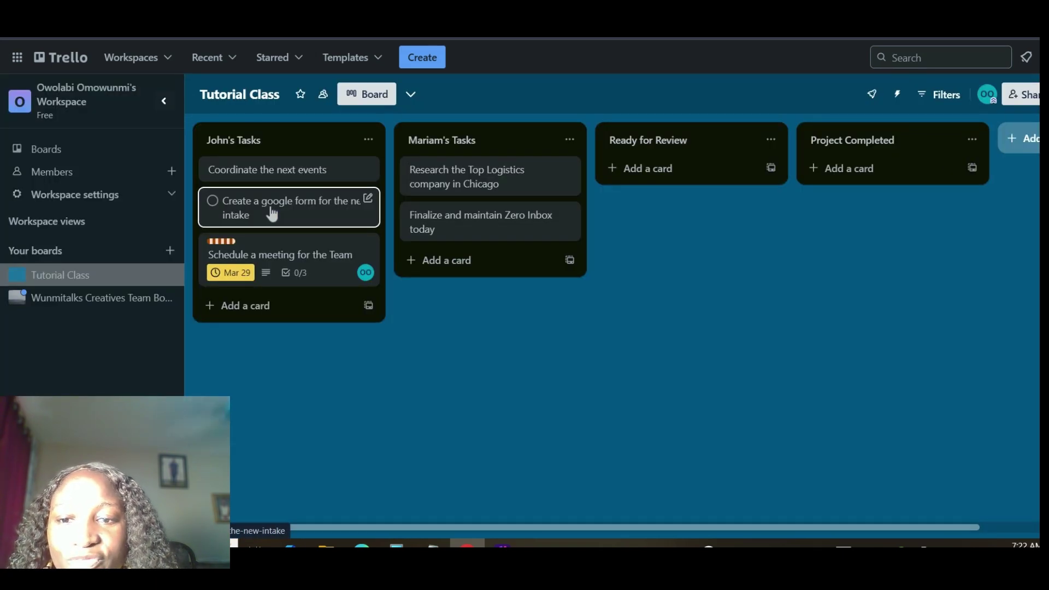
Set the due date of the "Create a google form for the new intake" card to March 31, 2025
{"action": "right_click", "coordinate": [271, 213]}
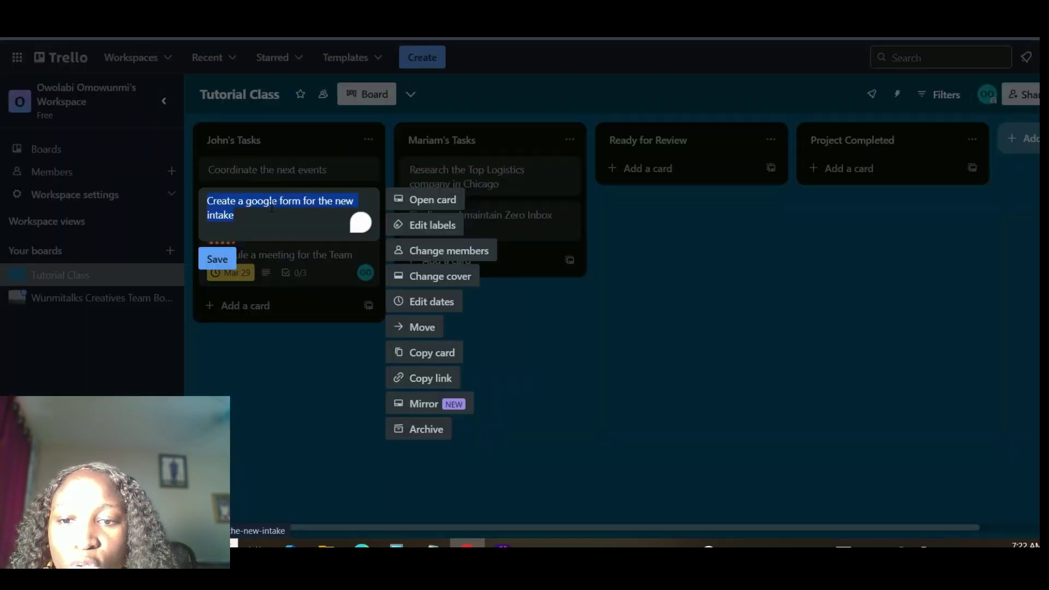
{"action": "left_click", "coordinate": [431, 304]}
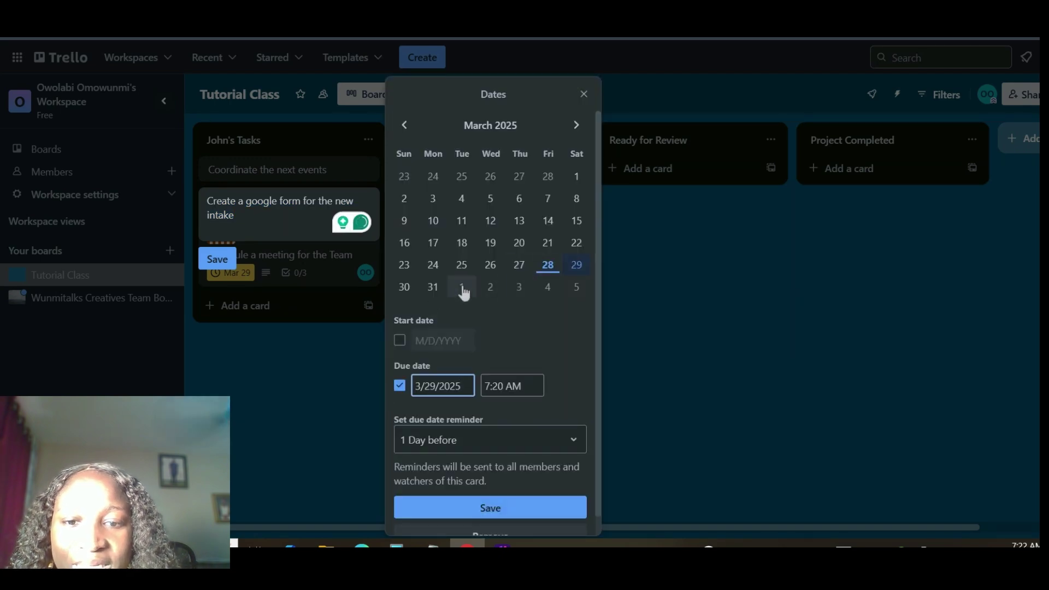
{"action": "left_click", "coordinate": [433, 289]}
{"action": "left_click", "coordinate": [488, 508]}
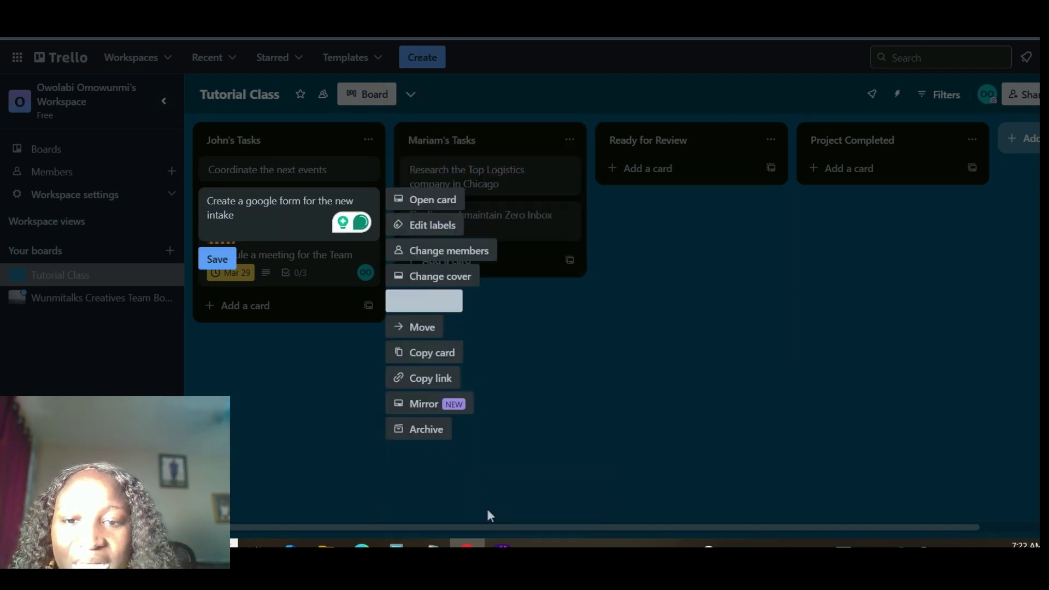
Add the Urgent label to the google form card and return to the board
{"action": "left_click", "coordinate": [440, 228]}
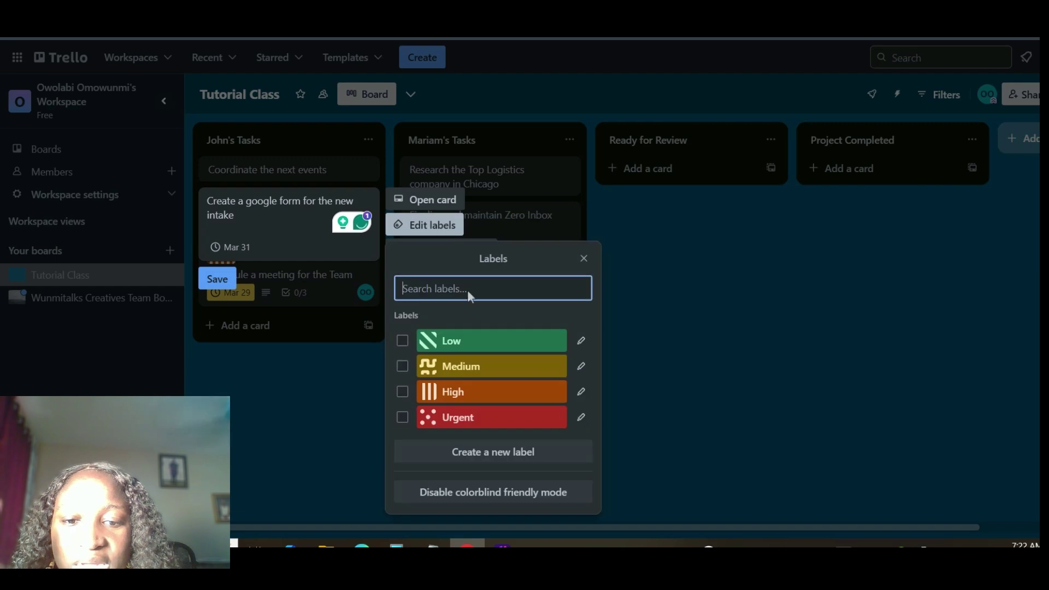
{"action": "left_click", "coordinate": [443, 419]}
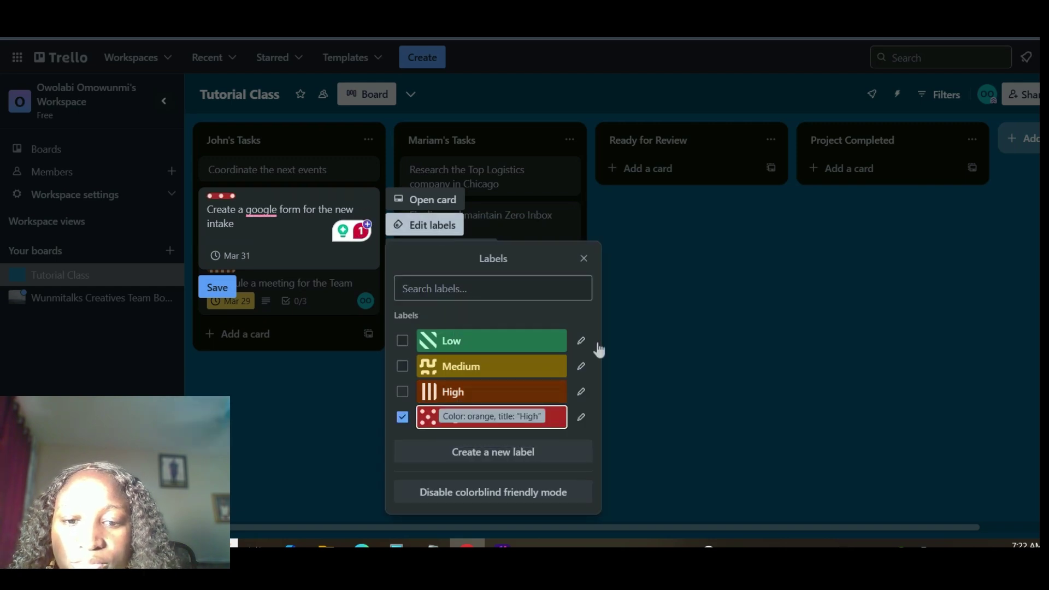
{"action": "left_click", "coordinate": [680, 298]}
{"action": "left_click", "coordinate": [680, 298]}
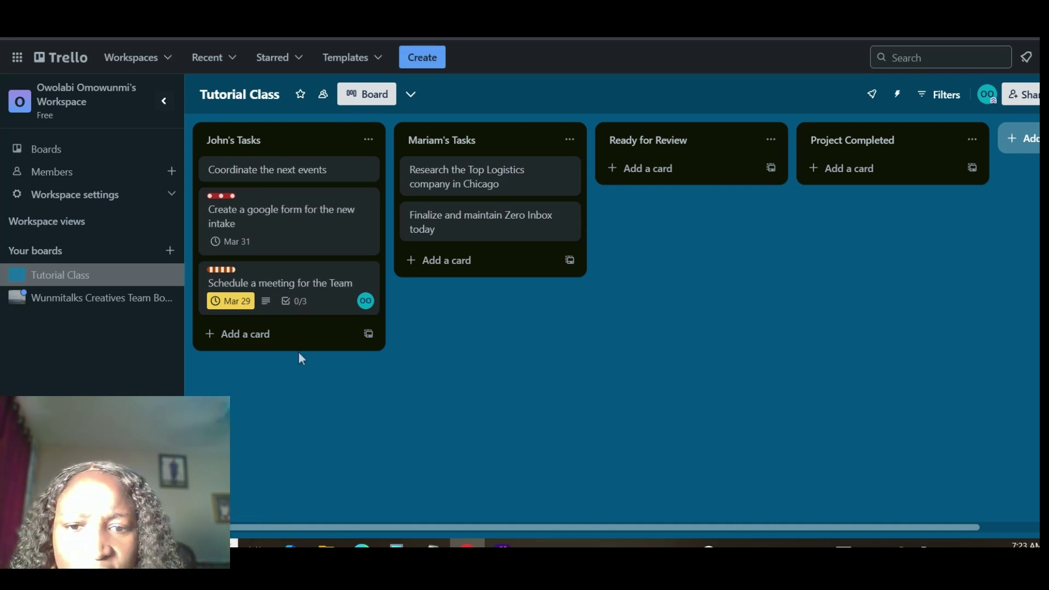
Check off all three checklist items on the "Schedule a meeting for the Team" card
{"action": "left_click", "coordinate": [300, 285]}
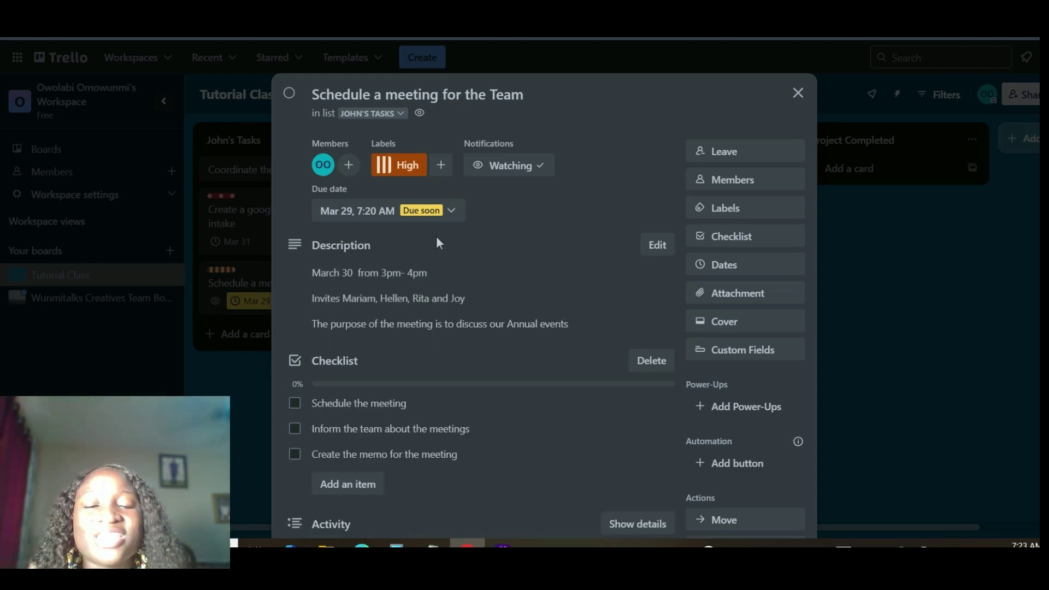
{"action": "scroll", "coordinate": [465, 251], "scroll_direction": "down", "scroll_amount": 3}
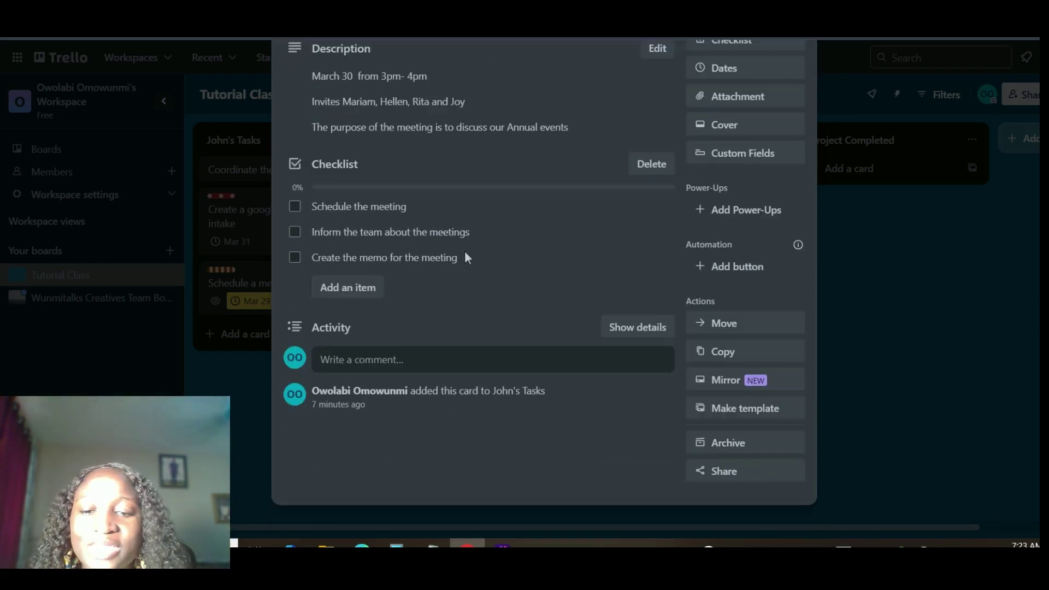
{"action": "left_click", "coordinate": [295, 210]}
{"action": "left_click", "coordinate": [295, 234]}
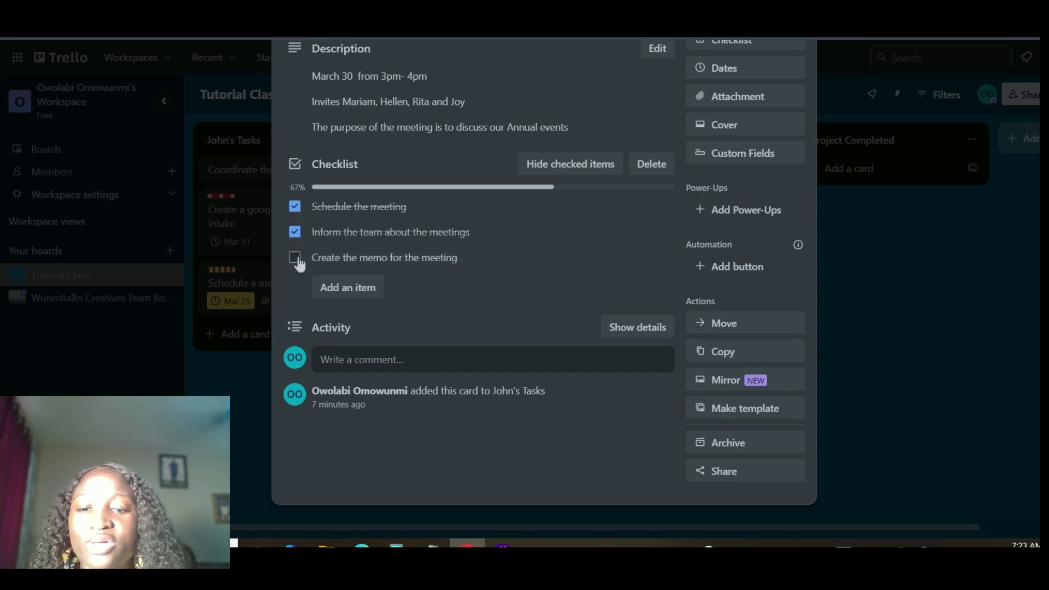
{"action": "left_click", "coordinate": [295, 257]}
Post a comment on the meeting card that mentions the card's member and reads "I am done scheduling this meeting"
{"action": "left_click", "coordinate": [358, 360]}
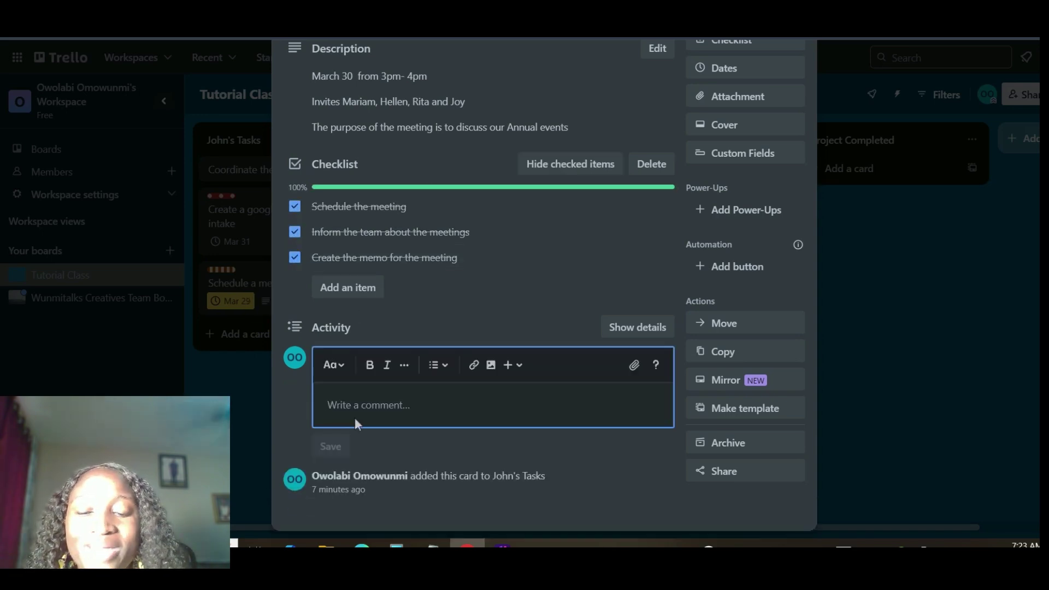
{"action": "type", "text": "@"}
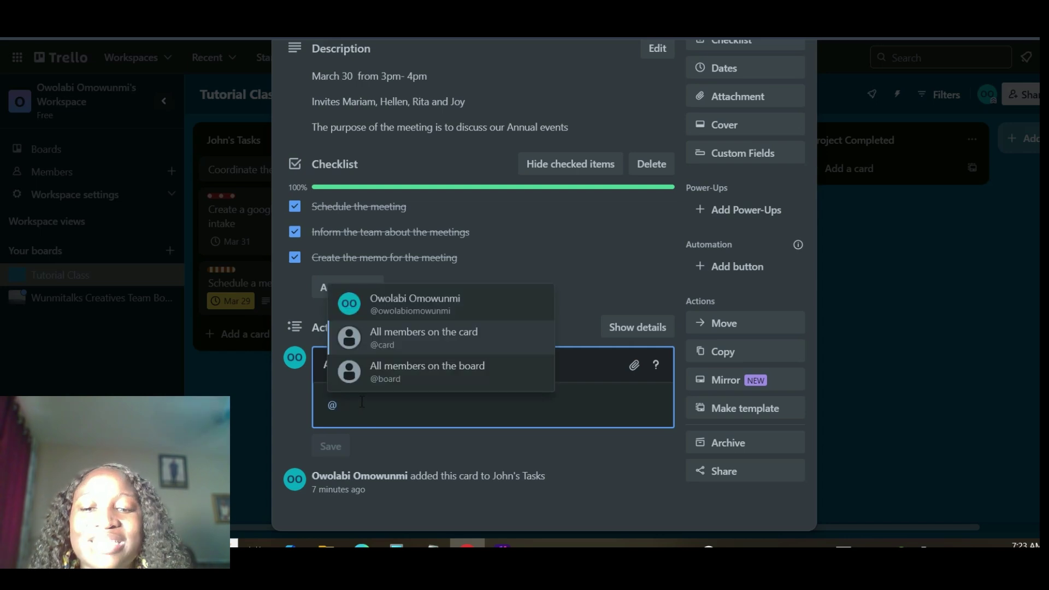
{"action": "left_click", "coordinate": [412, 318]}
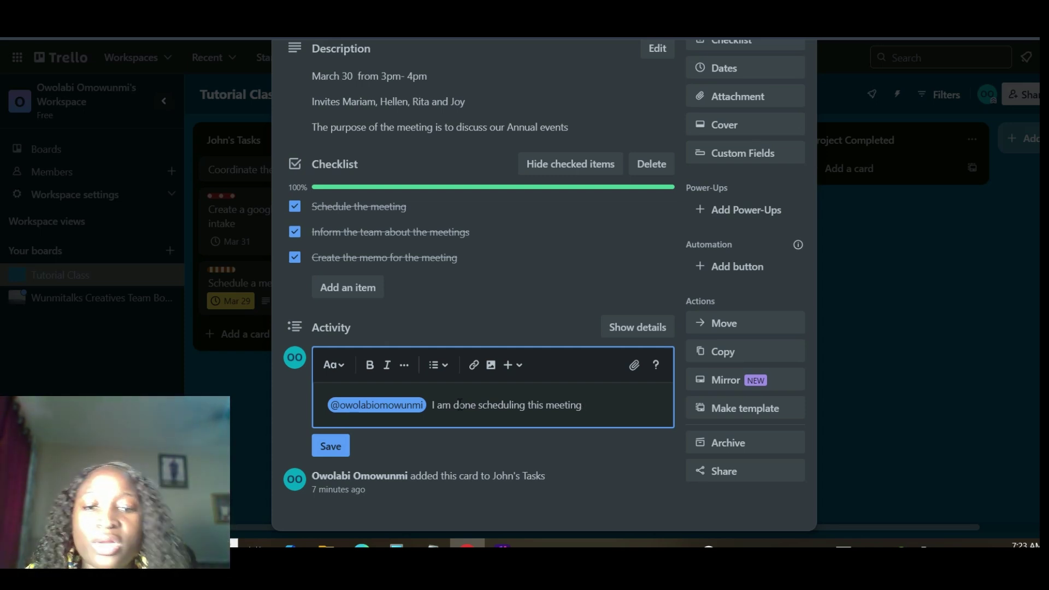
{"action": "left_click", "coordinate": [328, 445]}
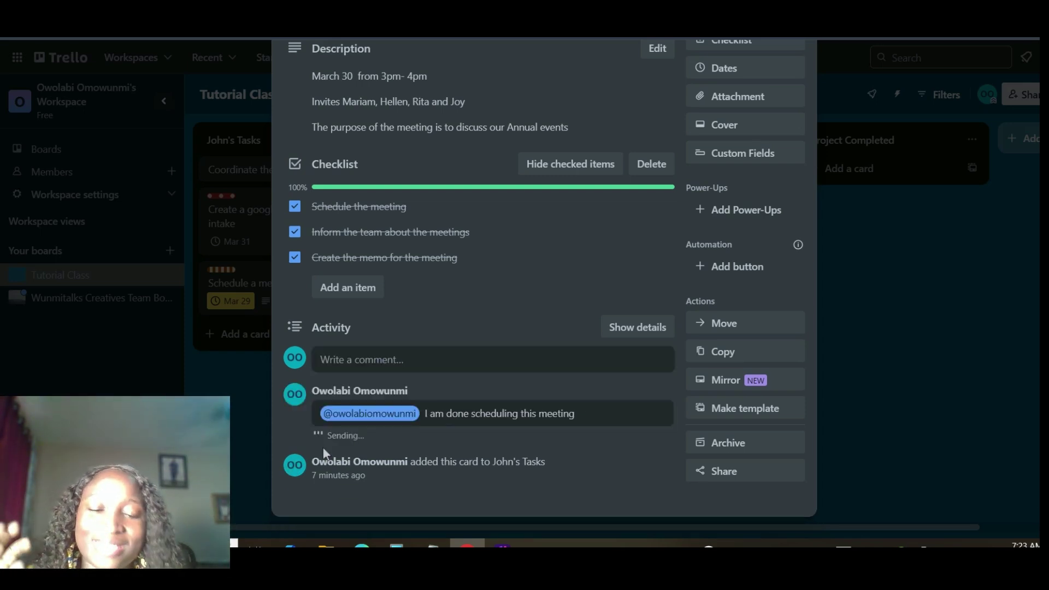
Add a blank line and the line "Pending Items" at the end of the meeting card's description
{"action": "scroll", "coordinate": [582, 342], "scroll_direction": "up", "scroll_amount": 3}
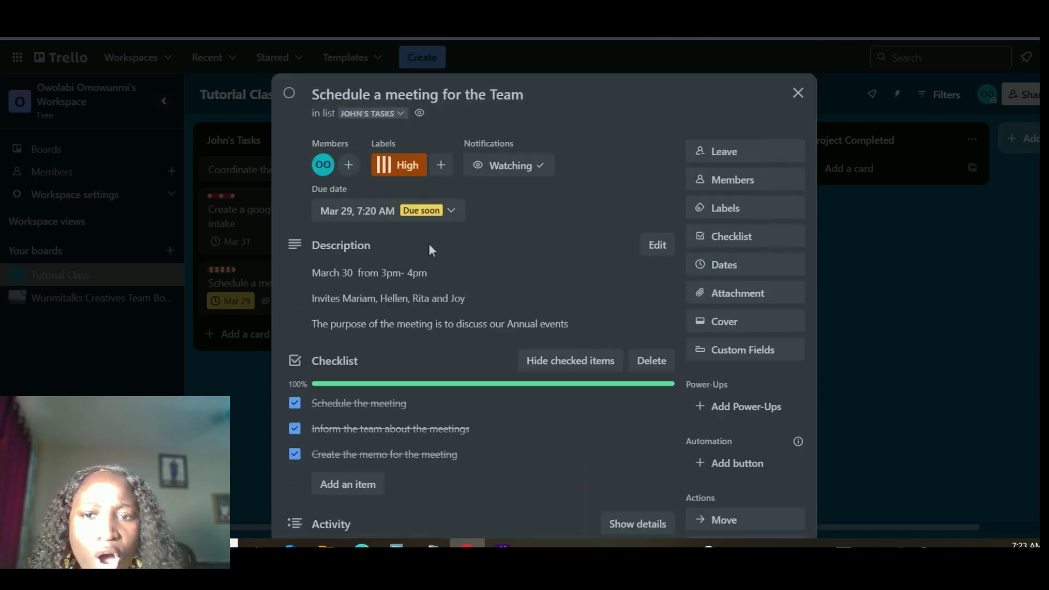
{"action": "left_click", "coordinate": [480, 298]}
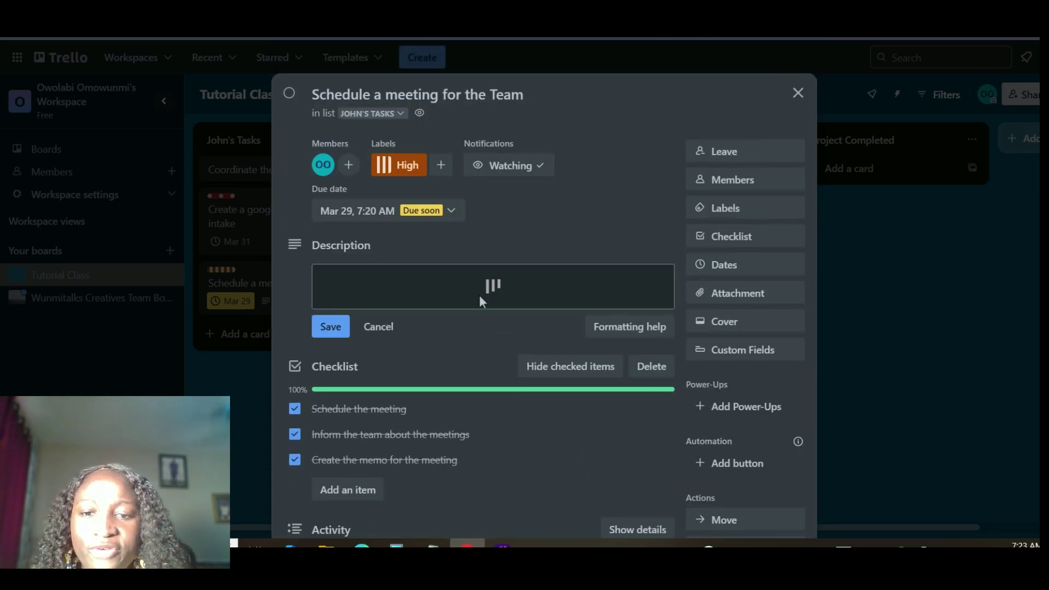
{"action": "scroll", "coordinate": [467, 381], "scroll_direction": "down", "scroll_amount": 3}
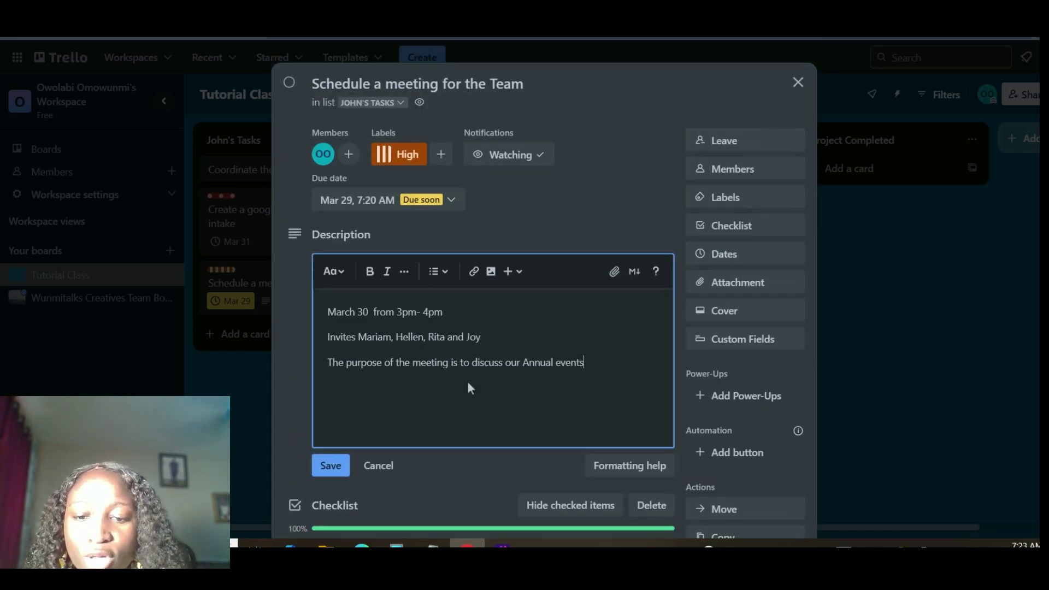
{"action": "scroll", "coordinate": [532, 299], "scroll_direction": "up", "scroll_amount": 1}
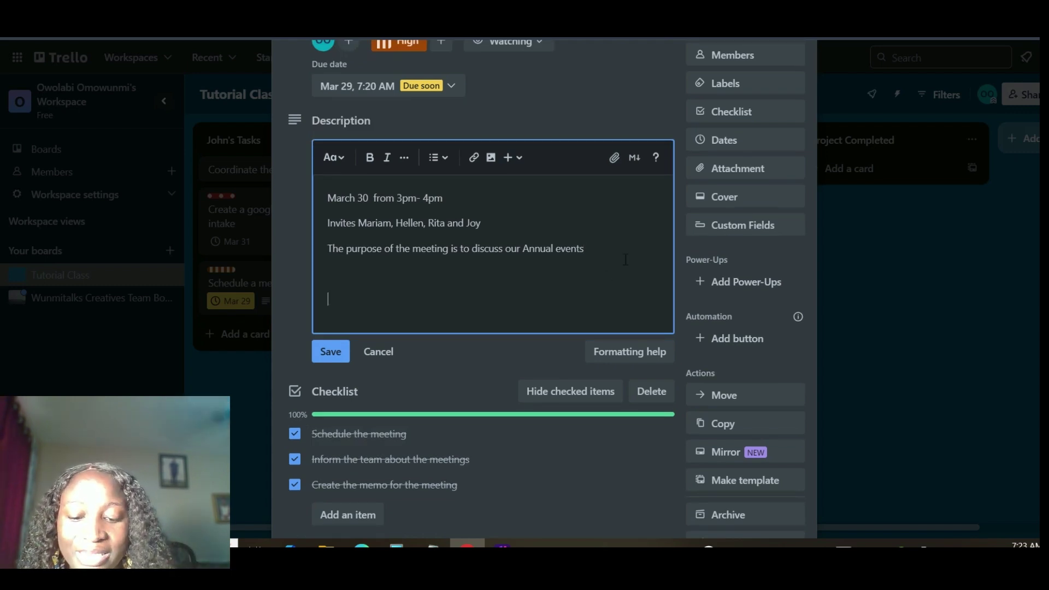
{"action": "type", "text": "Pendi"}
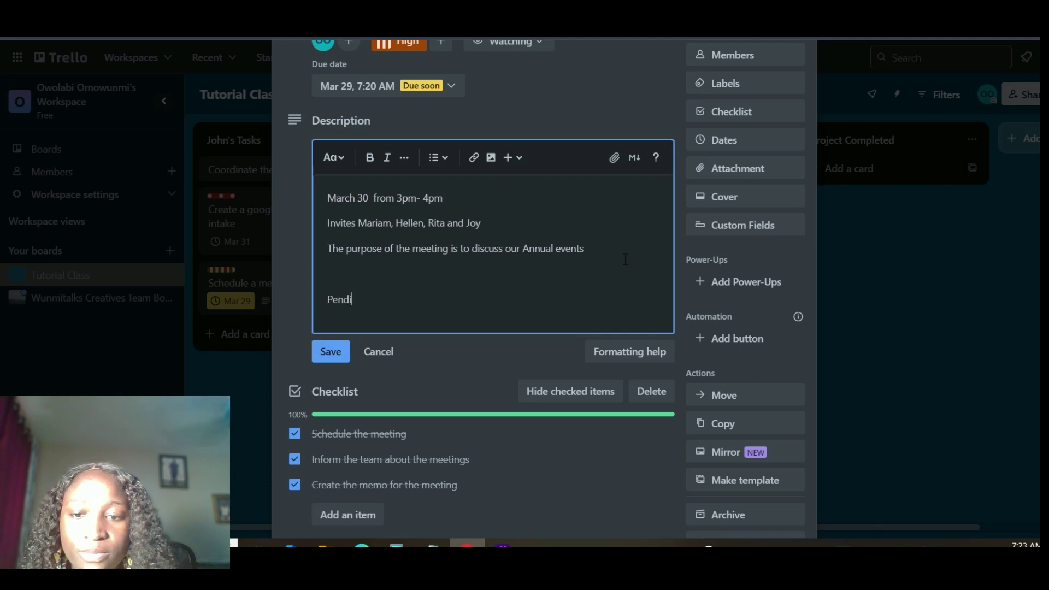
{"action": "type", "text": "ng Items"}
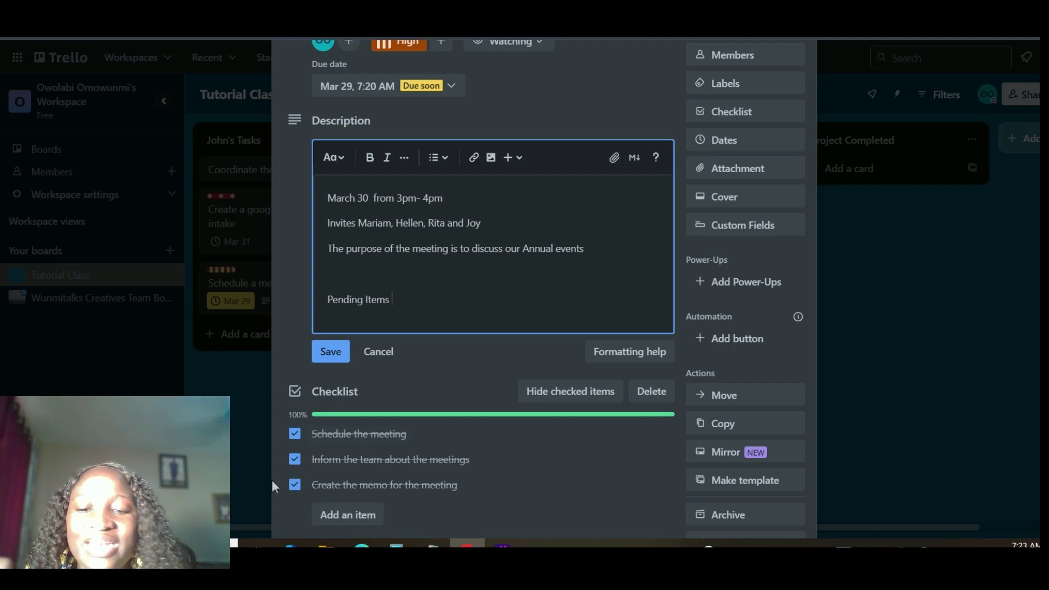
Uncheck the checklist items "Inform the team about the meetings" and "Create the memo for the meeting"
{"action": "left_click", "coordinate": [295, 485]}
{"action": "left_click", "coordinate": [295, 459]}
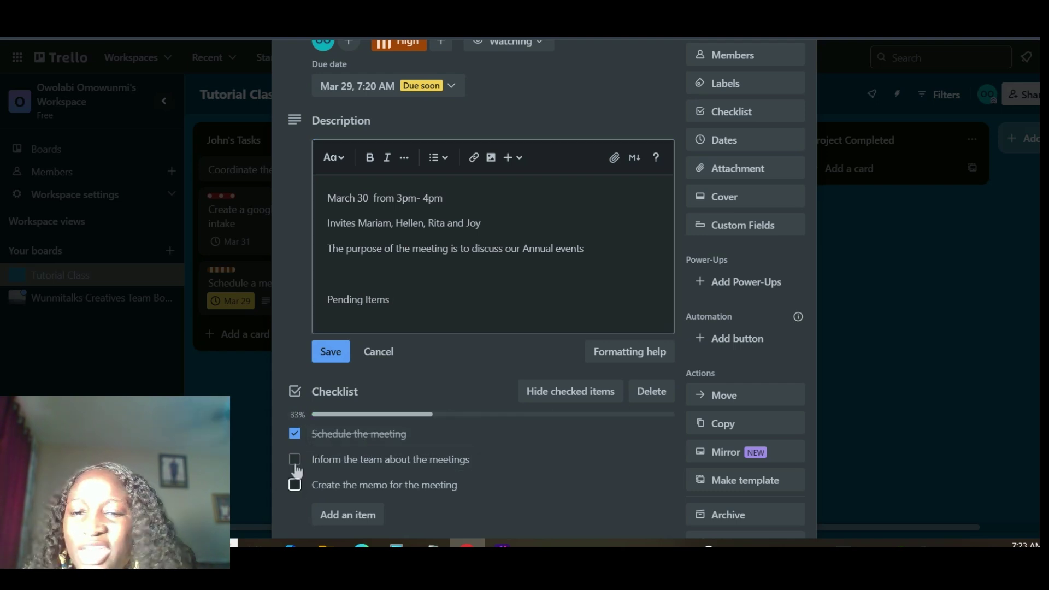
{"action": "left_click", "coordinate": [294, 459]}
{"action": "left_click", "coordinate": [295, 459]}
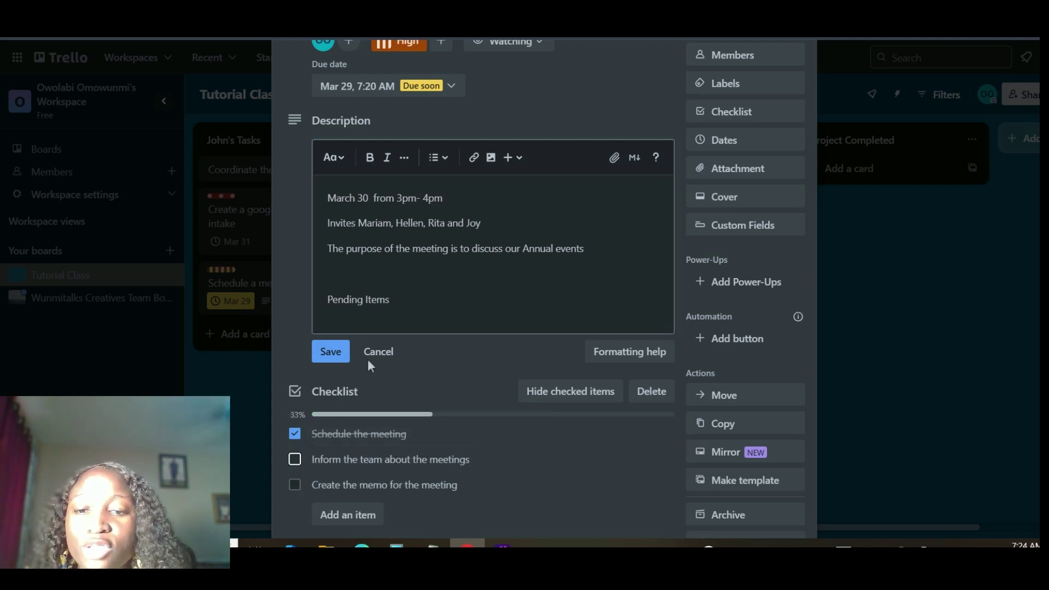
Make the "Pending Items" line in the card description bold
{"action": "left_click", "coordinate": [391, 300]}
{"action": "left_click_drag", "start_coordinate": [390, 299], "coordinate": [325, 300]}
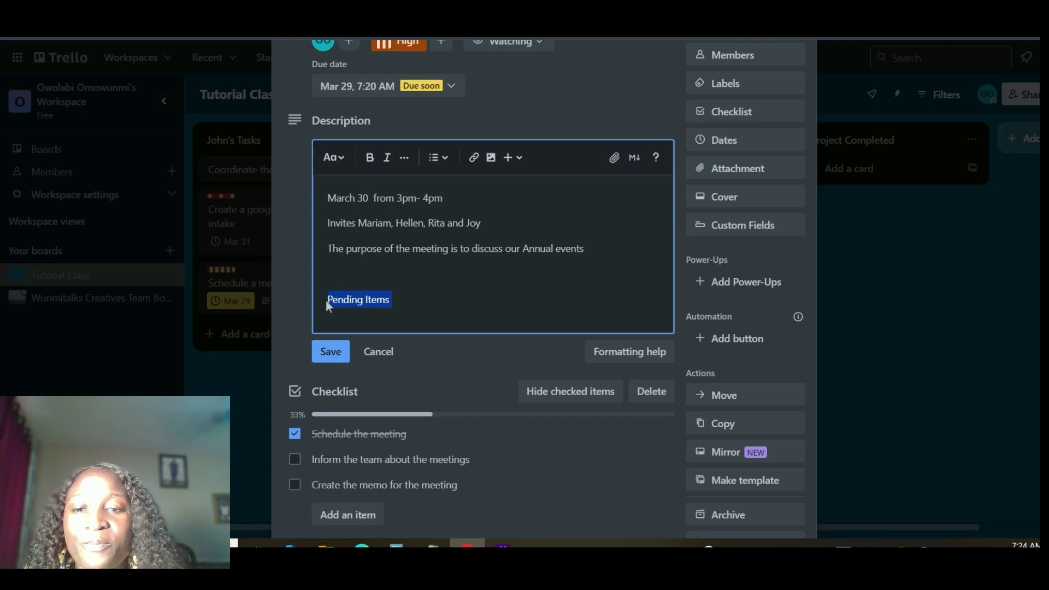
{"action": "left_click", "coordinate": [370, 158]}
List "Inform the team" and "Create a Memo" on separate lines under "Pending Items" and save the description
{"action": "left_click", "coordinate": [414, 310]}
{"action": "key", "text": "Return"}
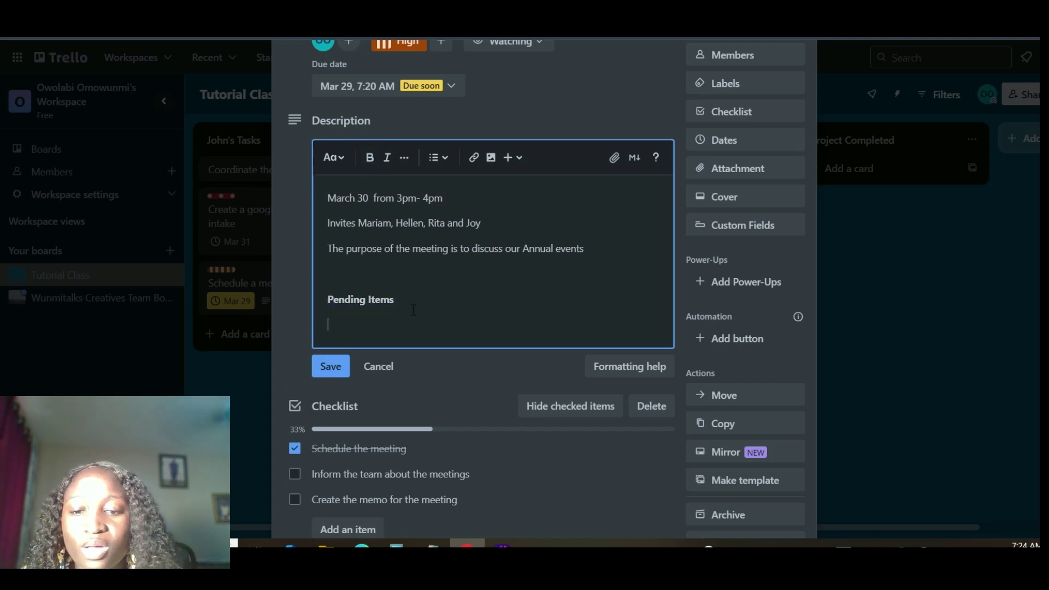
{"action": "type", "text": "Inform the "}
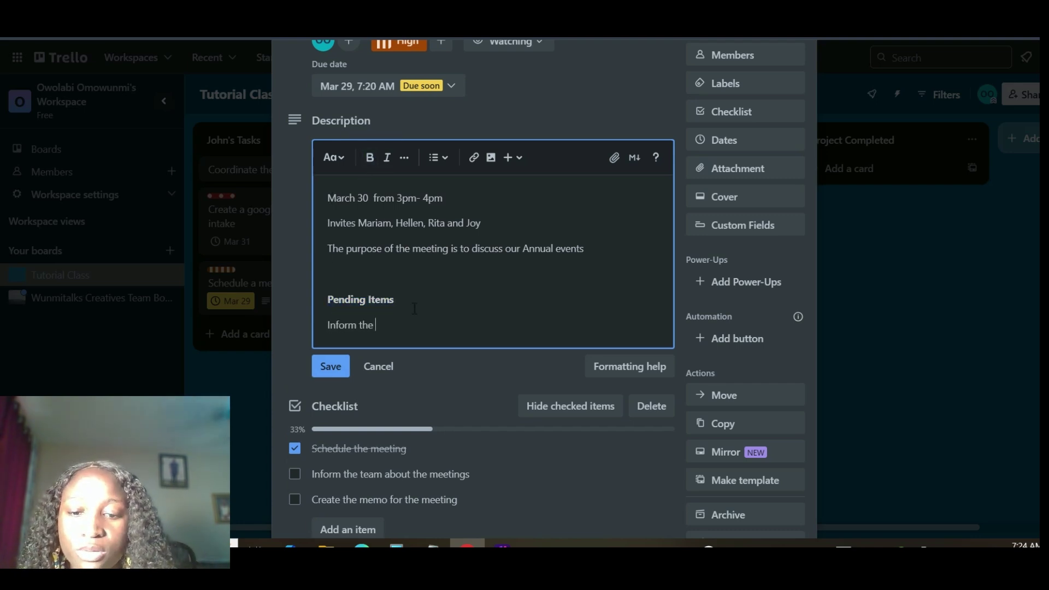
{"action": "type", "text": "team"}
{"action": "key", "text": "Return"}
{"action": "type", "text": "Crea"}
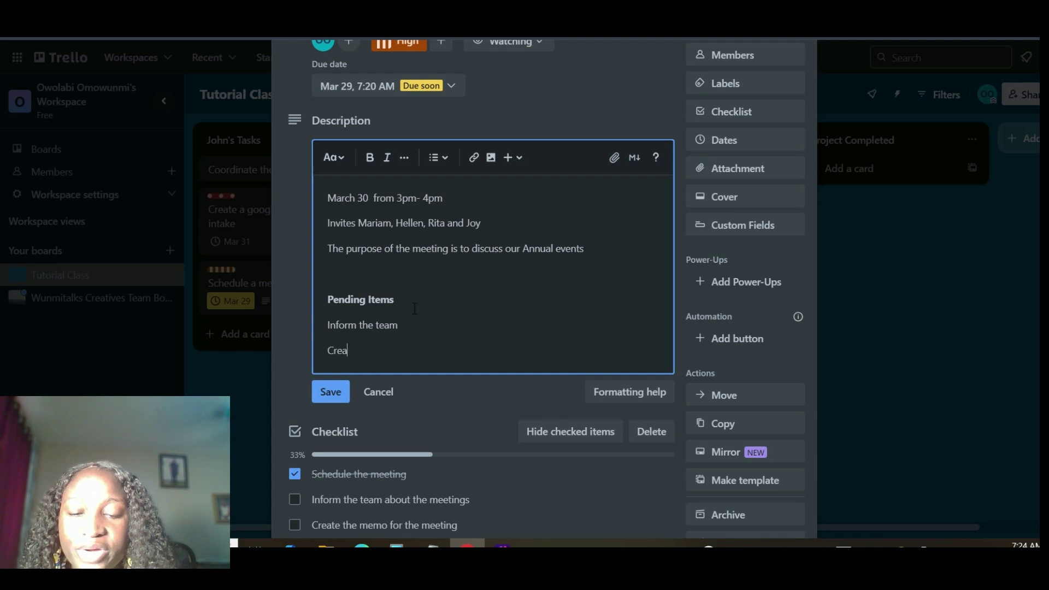
{"action": "type", "text": "te a Memo"}
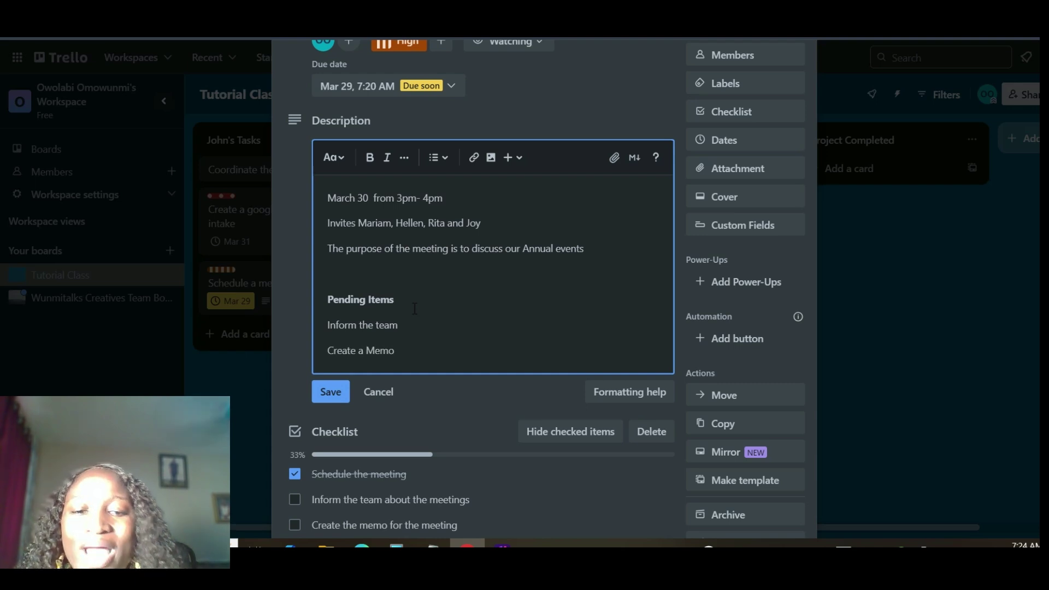
{"action": "left_click", "coordinate": [347, 397]}
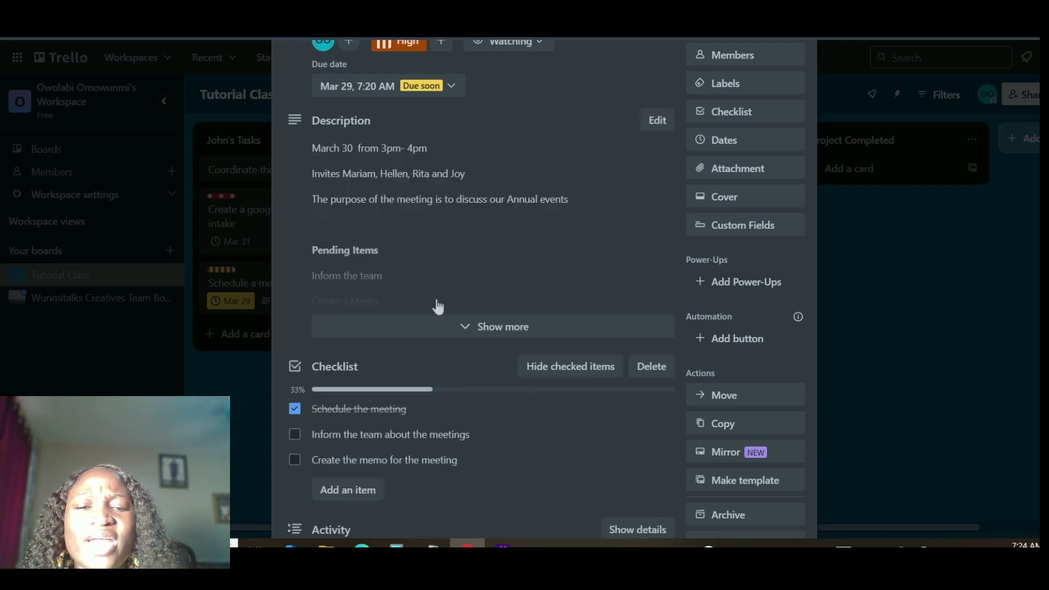
Review the meeting card's description, checklist and comment, and return to the board
{"action": "scroll", "coordinate": [342, 282], "scroll_direction": "up", "scroll_amount": 3}
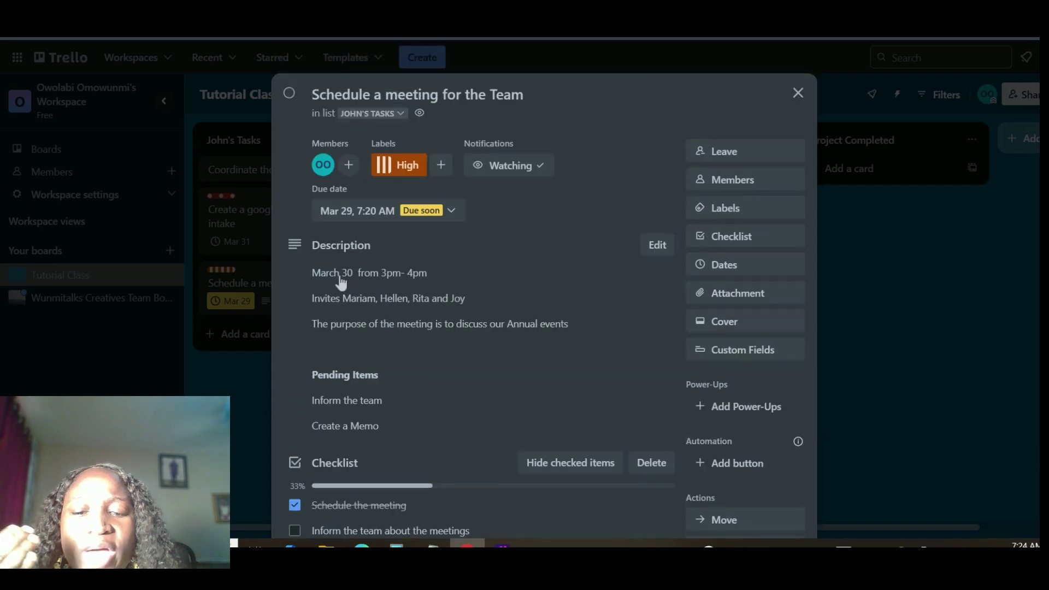
{"action": "scroll", "coordinate": [340, 285], "scroll_direction": "down", "scroll_amount": 3}
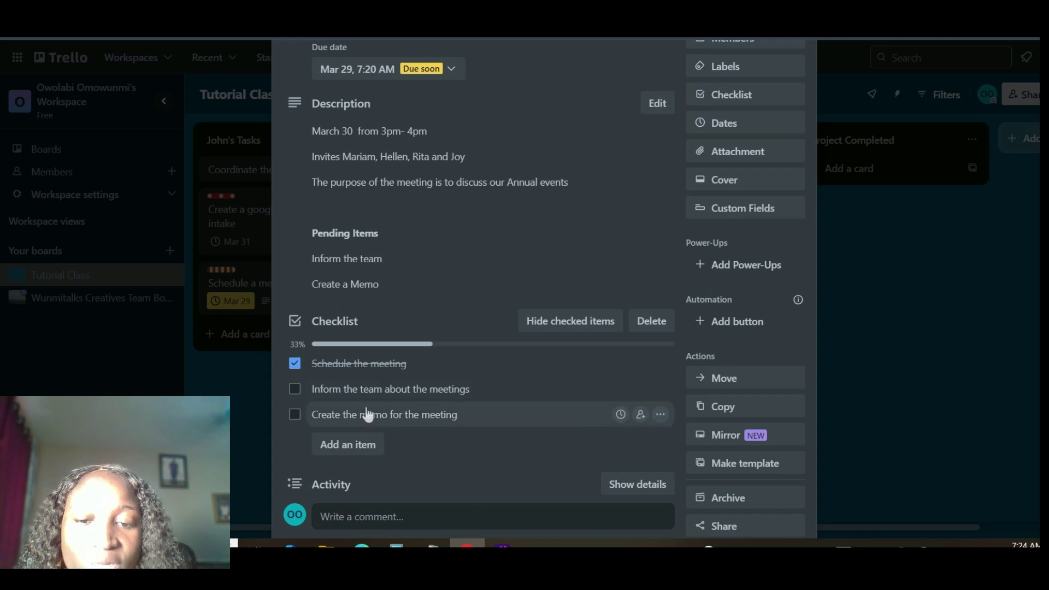
{"action": "scroll", "coordinate": [411, 420], "scroll_direction": "down", "scroll_amount": 1}
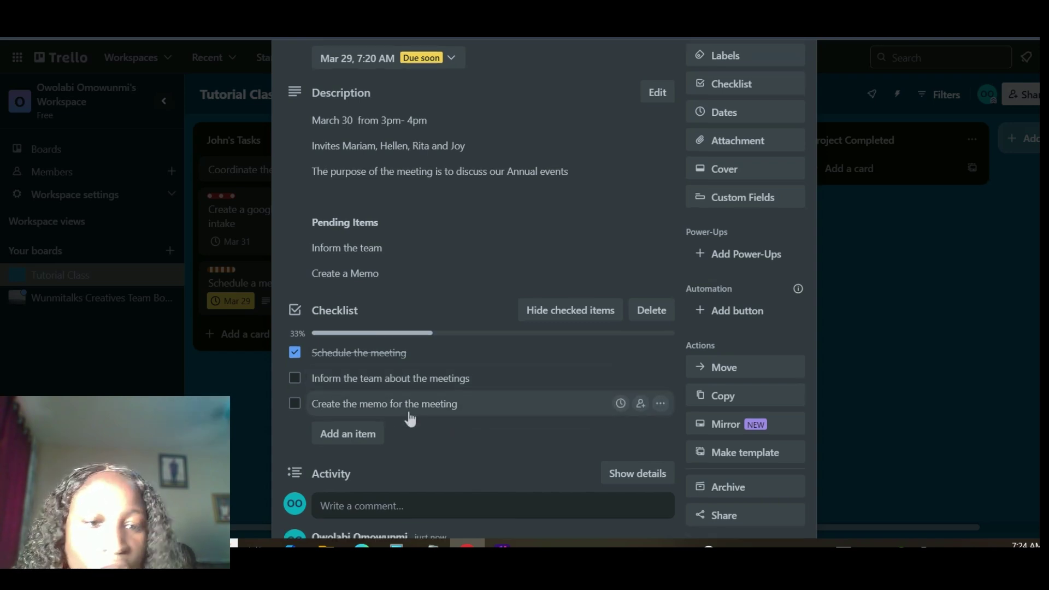
{"action": "scroll", "coordinate": [618, 162], "scroll_direction": "down", "scroll_amount": 2}
{"action": "scroll", "coordinate": [692, 231], "scroll_direction": "up", "scroll_amount": 5}
{"action": "scroll", "coordinate": [480, 382], "scroll_direction": "down", "scroll_amount": 6}
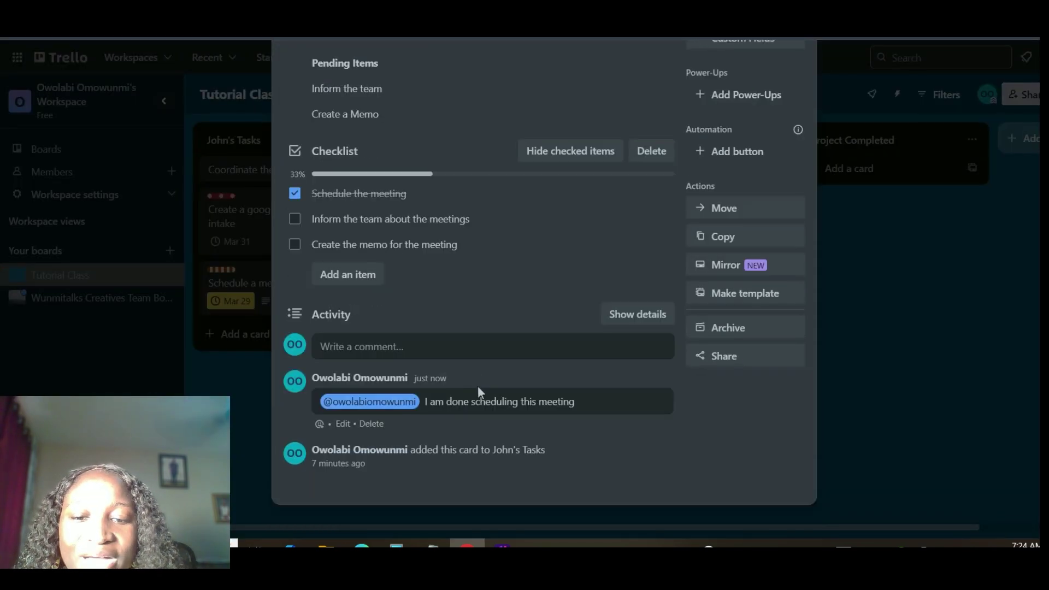
{"action": "scroll", "coordinate": [780, 37], "scroll_direction": "up", "scroll_amount": 4}
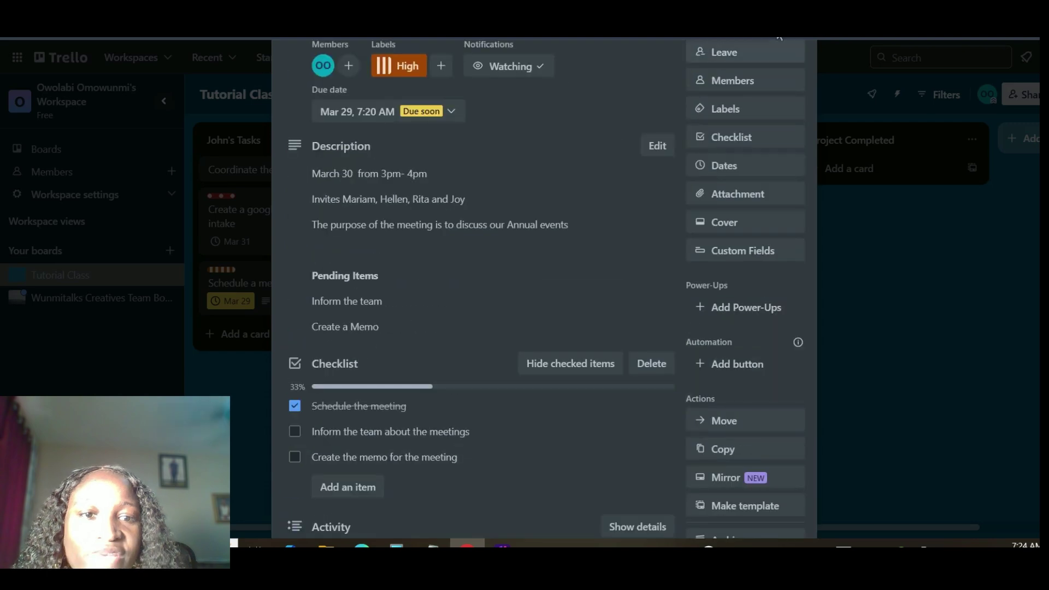
{"action": "scroll", "coordinate": [765, 109], "scroll_direction": "up", "scroll_amount": 2}
{"action": "left_click", "coordinate": [792, 96]}
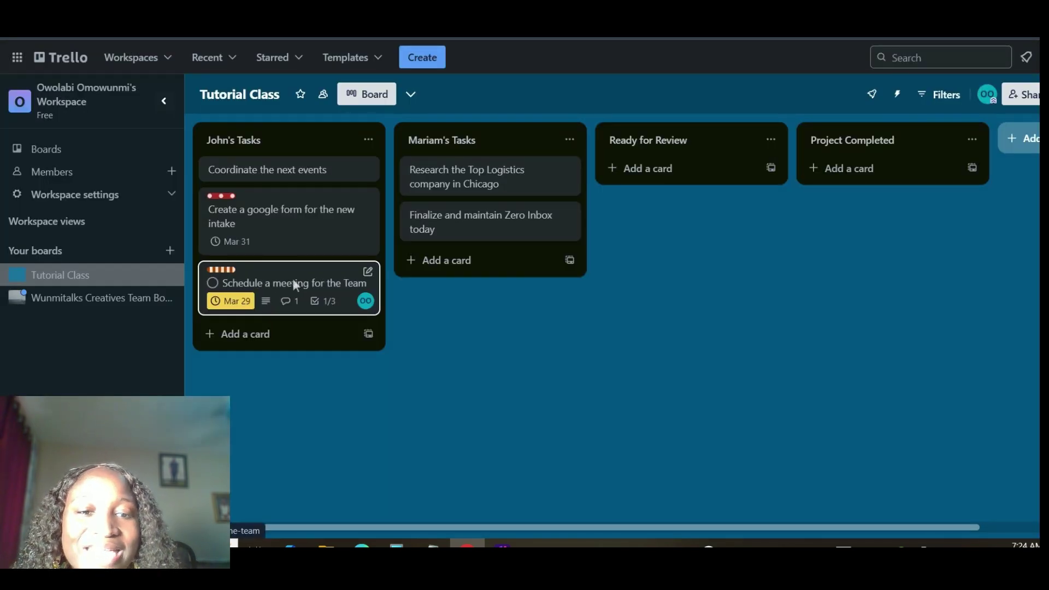
Try the "Schedule a meeting for the Team" card in the Project Completed list, and place it in Ready for Review
{"action": "left_click_drag", "start_coordinate": [294, 281], "coordinate": [858, 186]}
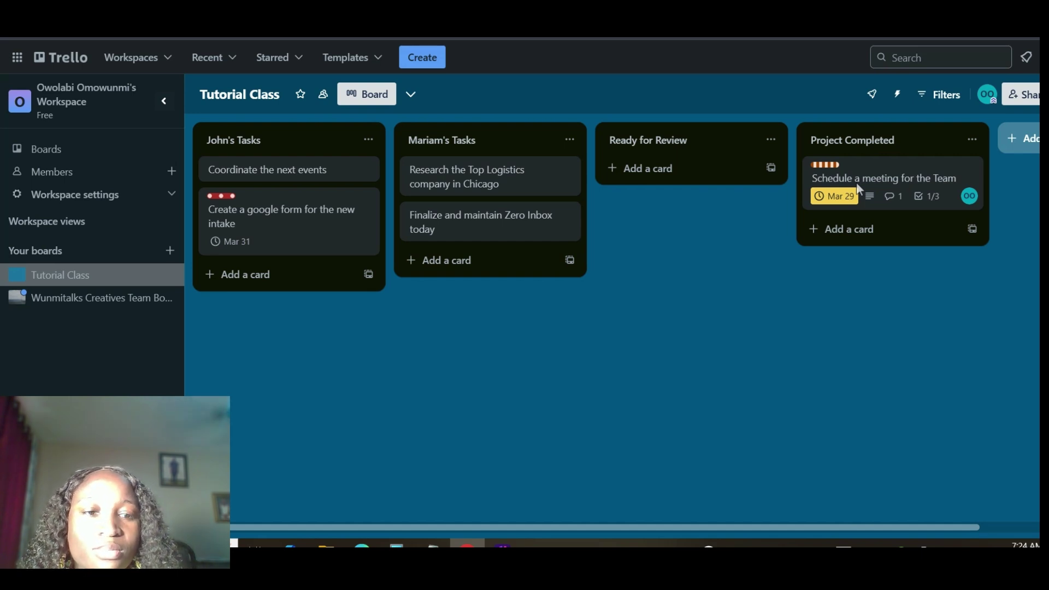
{"action": "left_click_drag", "start_coordinate": [863, 179], "coordinate": [261, 295]}
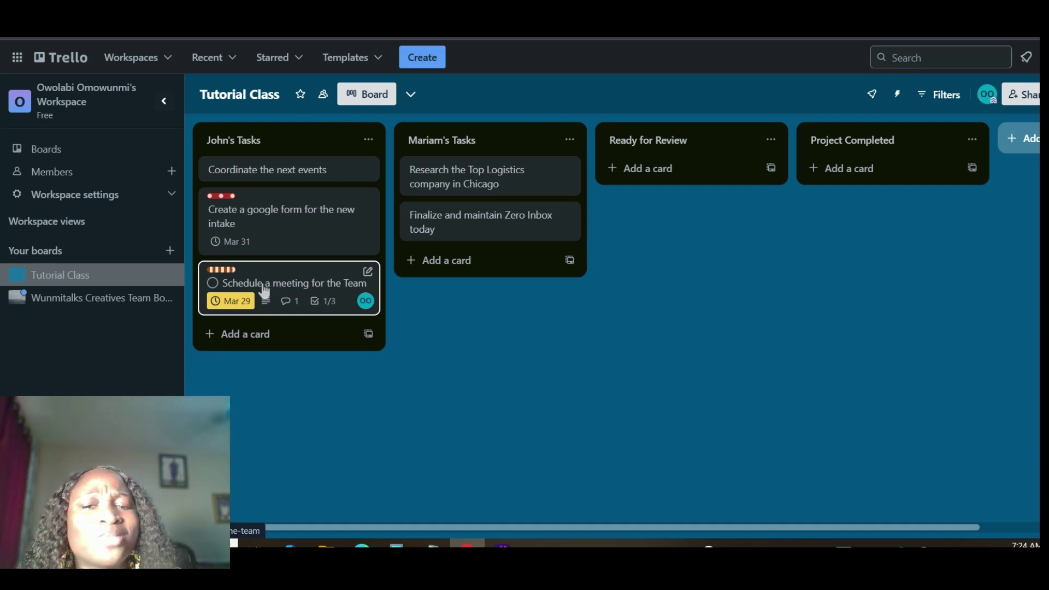
{"action": "left_click_drag", "start_coordinate": [530, 281], "coordinate": [869, 180]}
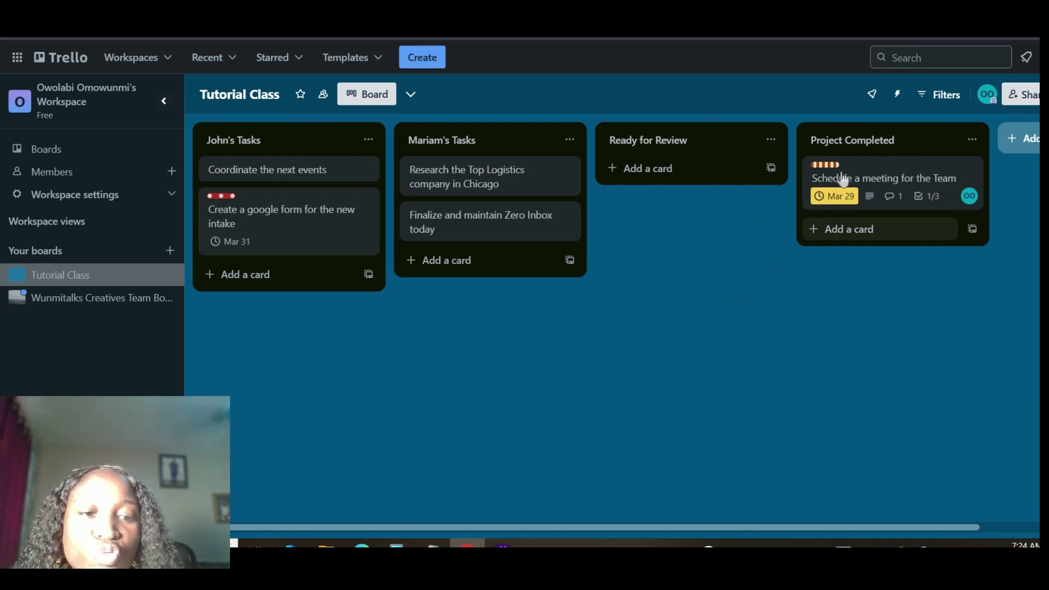
{"action": "left_click_drag", "start_coordinate": [837, 174], "coordinate": [650, 174]}
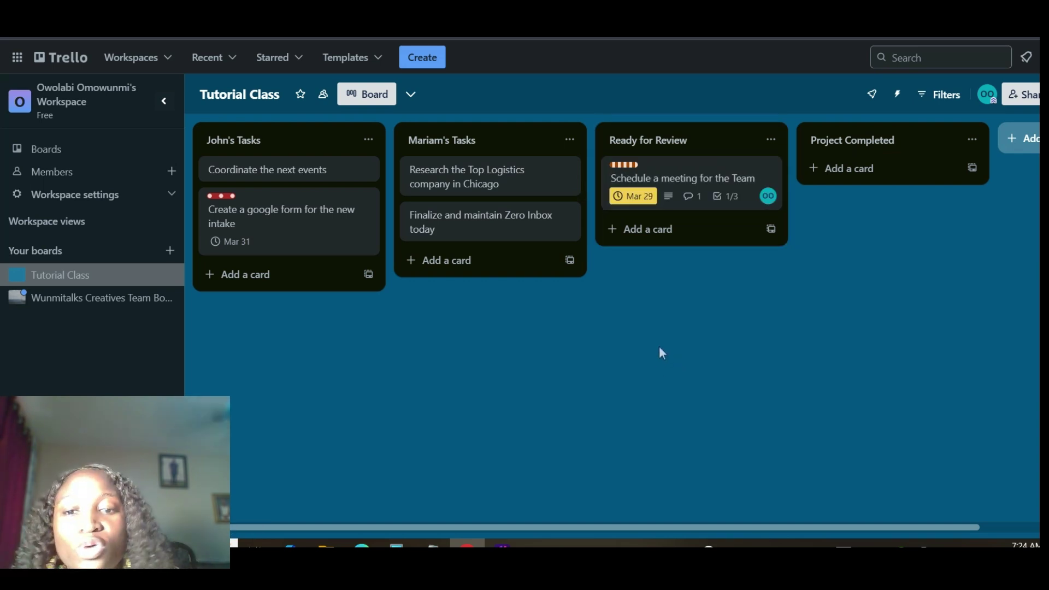
Examine the pending items, checklist progress and comment on the card in Ready for Review, and close it
{"action": "left_click", "coordinate": [717, 180]}
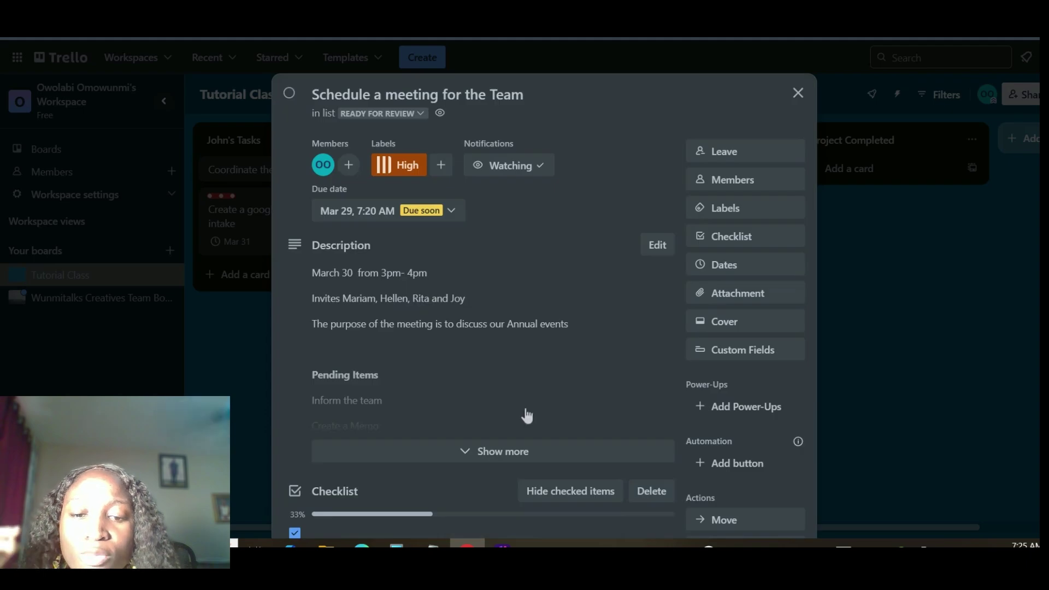
{"action": "scroll", "coordinate": [527, 415], "scroll_direction": "down", "scroll_amount": 5}
{"action": "scroll", "coordinate": [528, 415], "scroll_direction": "down", "scroll_amount": 1}
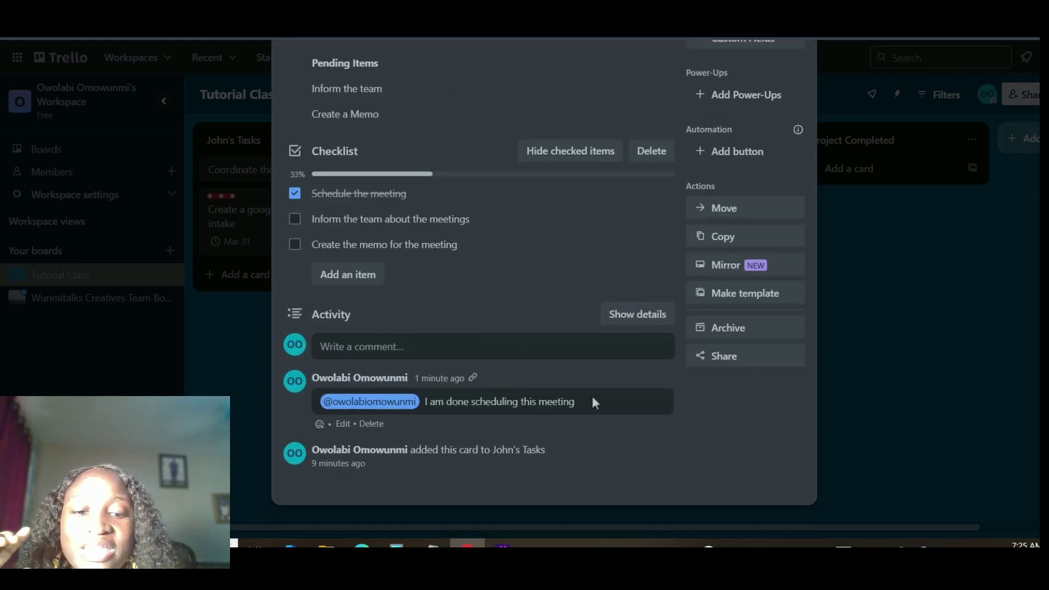
{"action": "scroll", "coordinate": [595, 366], "scroll_direction": "up", "scroll_amount": 5}
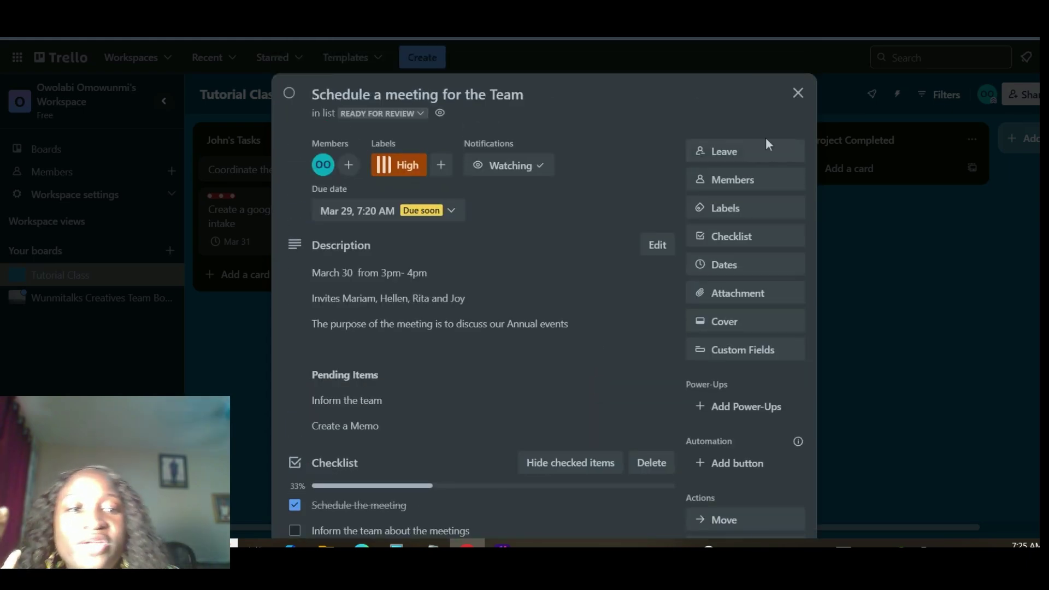
{"action": "left_click", "coordinate": [797, 94]}
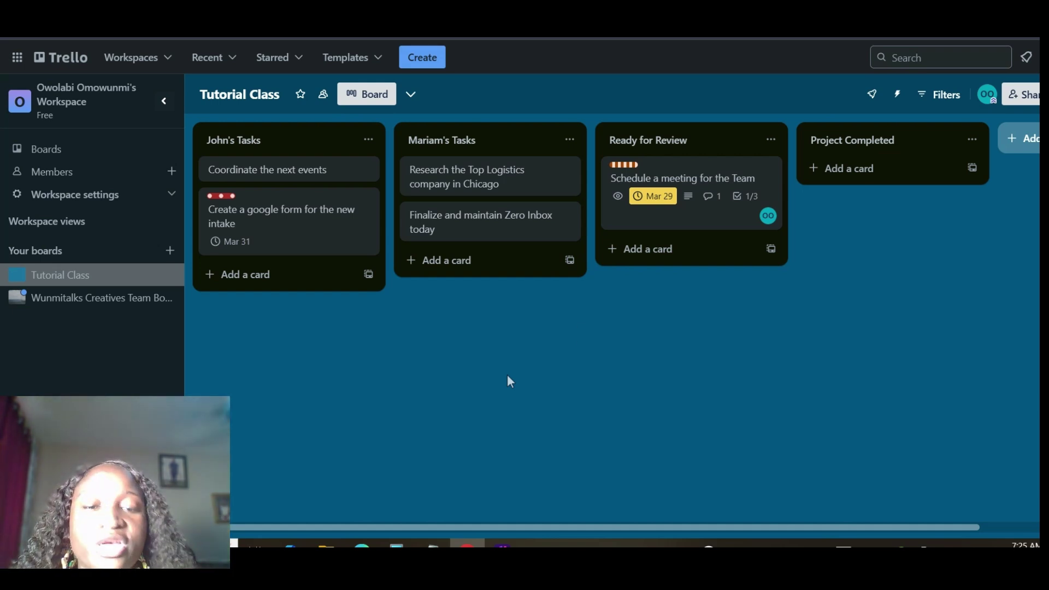
{"action": "left_click", "coordinate": [700, 182]}
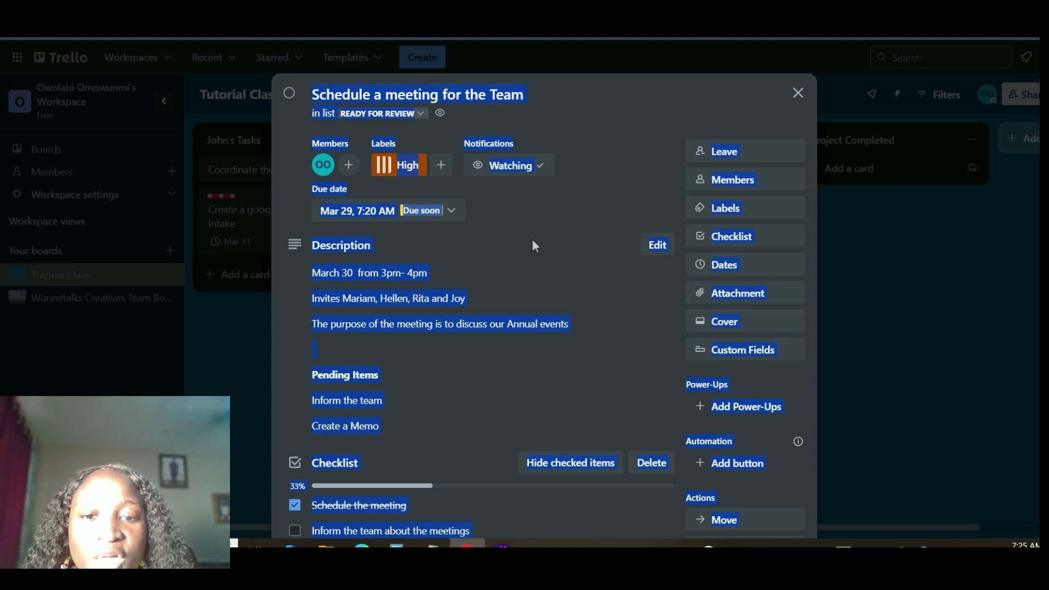
{"action": "left_click", "coordinate": [584, 211]}
{"action": "scroll", "coordinate": [566, 288], "scroll_direction": "down", "scroll_amount": 5}
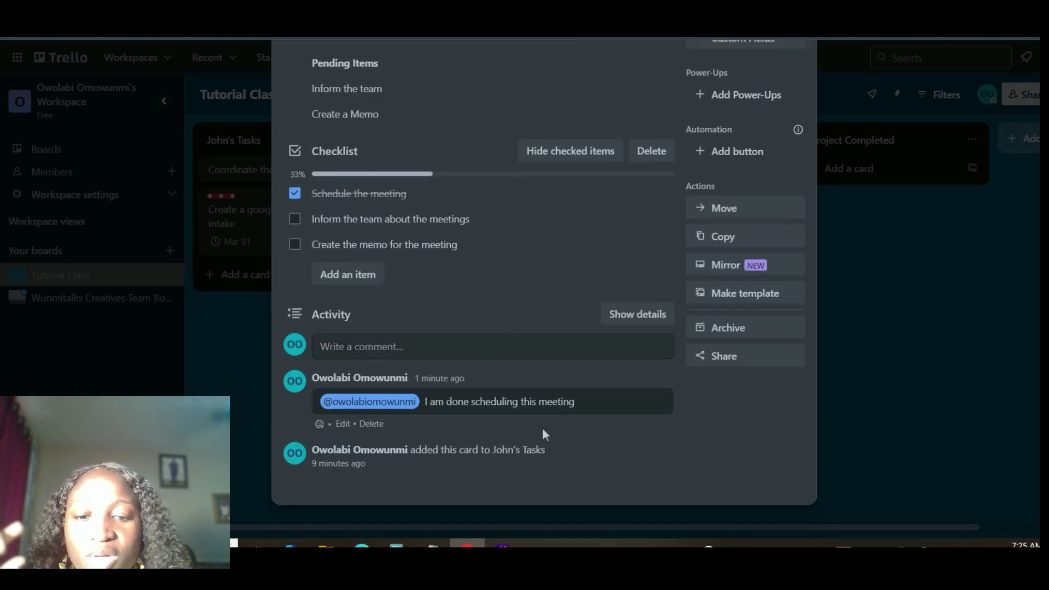
{"action": "scroll", "coordinate": [736, 323], "scroll_direction": "up", "scroll_amount": 5}
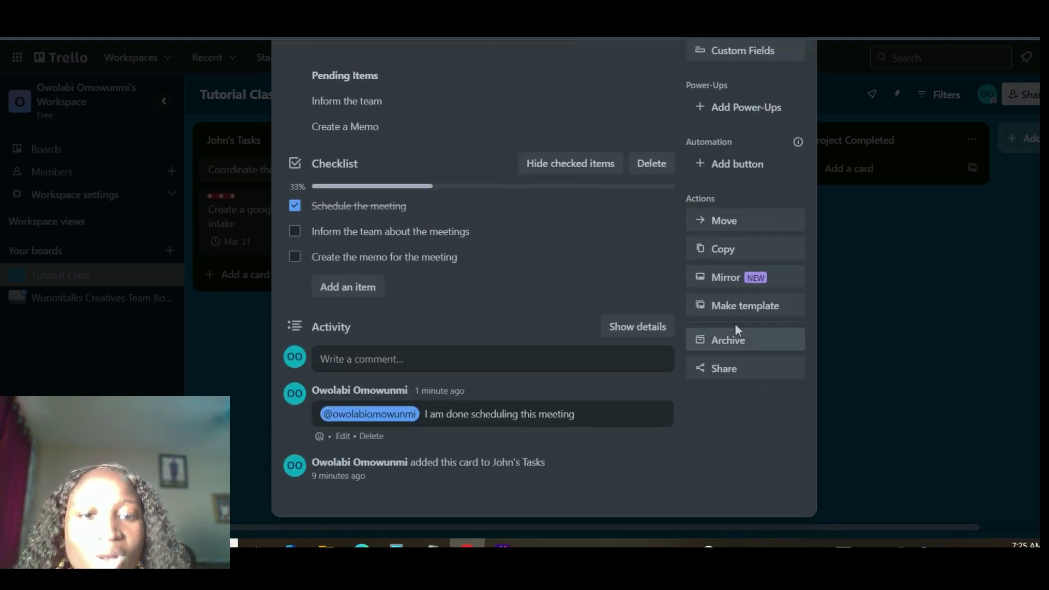
{"action": "left_click", "coordinate": [798, 93]}
Return the "Schedule a meeting for the Team" card to its original task list, and move it to Project Completed
{"action": "left_click_drag", "start_coordinate": [726, 164], "coordinate": [272, 299]}
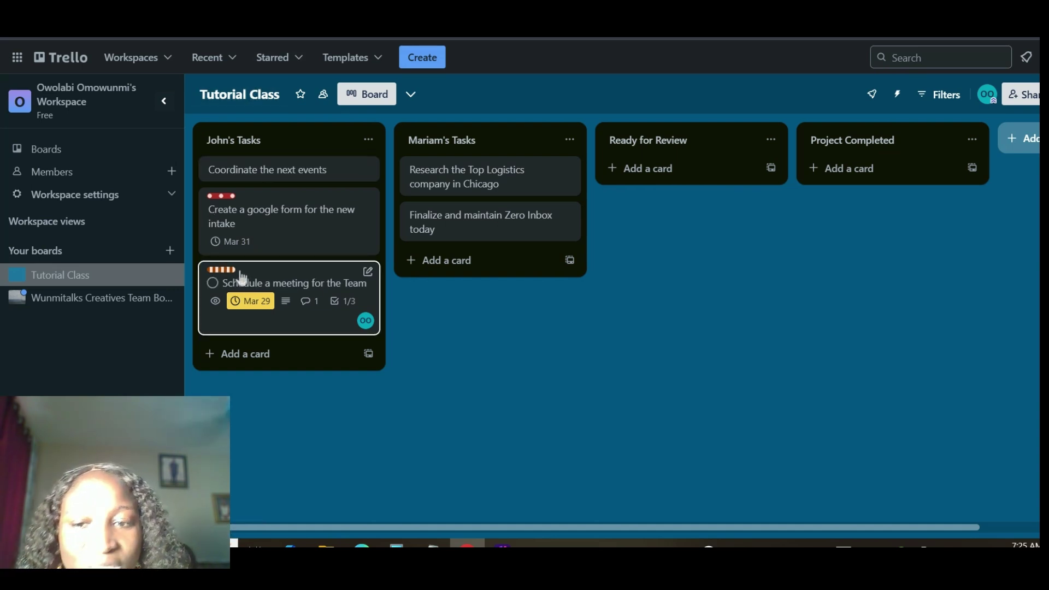
{"action": "left_click_drag", "start_coordinate": [257, 290], "coordinate": [854, 169]}
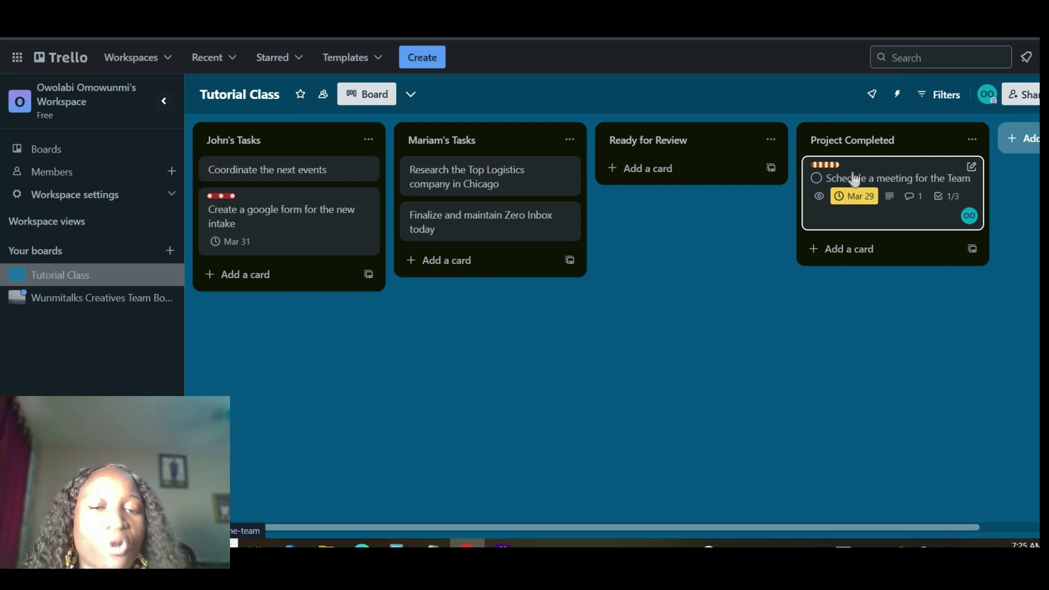